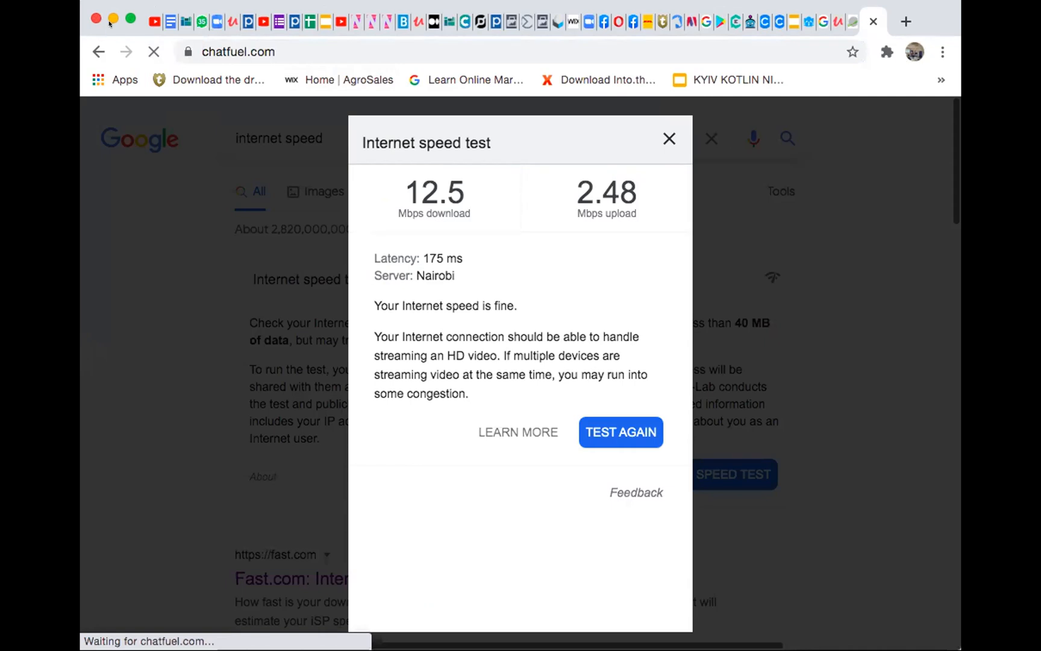
Look over the Chatfuel home page in a maximized window and start building the first bot
click(130, 19)
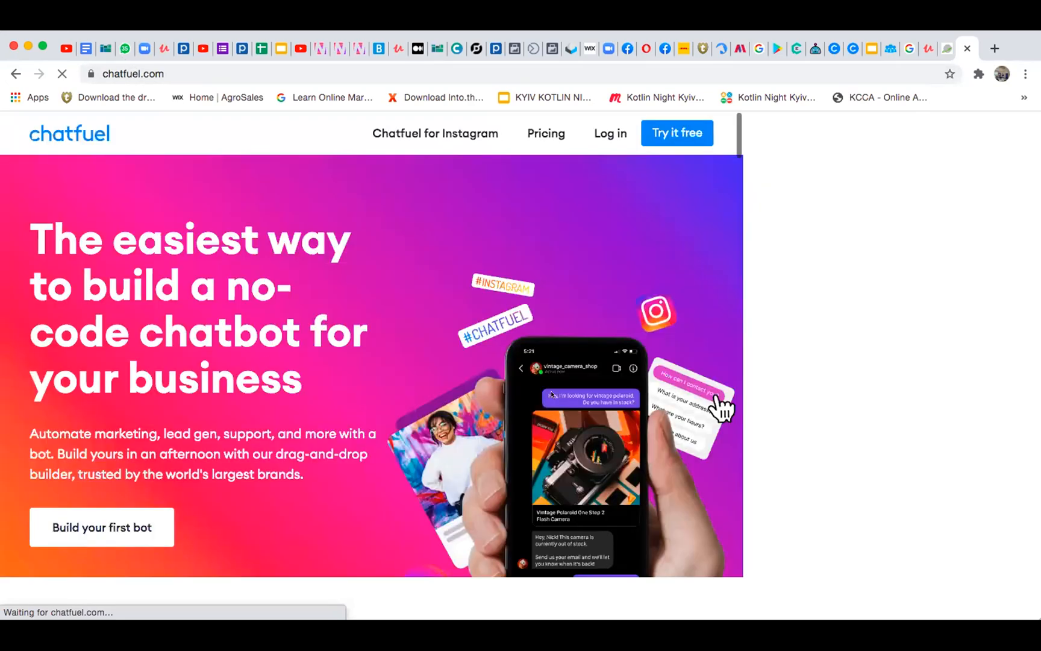
scroll(604, 466, down, 10)
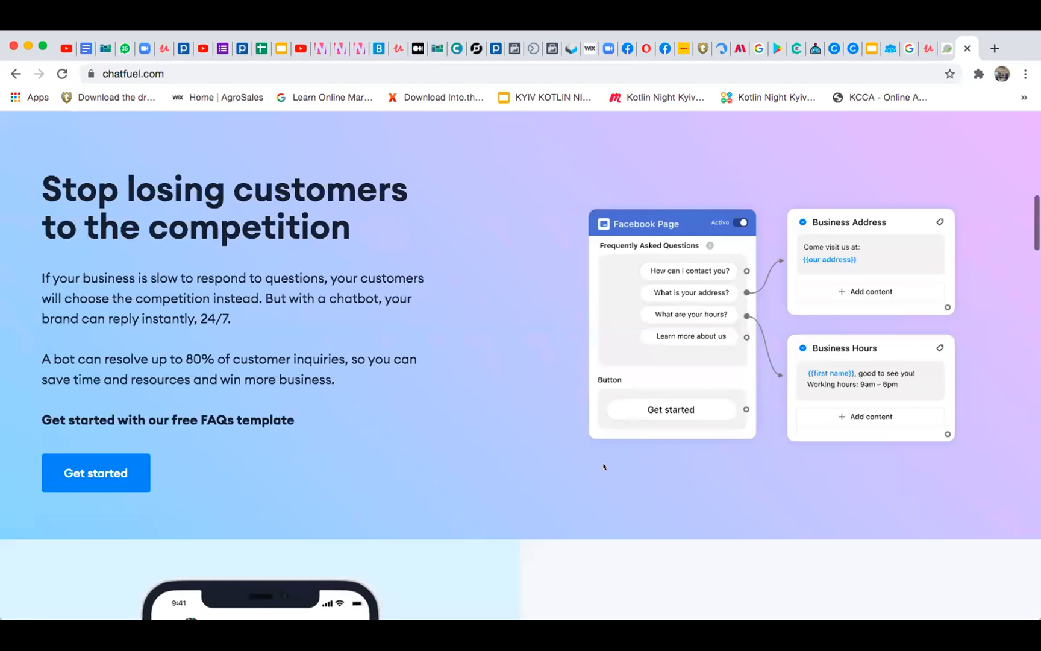
scroll(604, 465, down, 10)
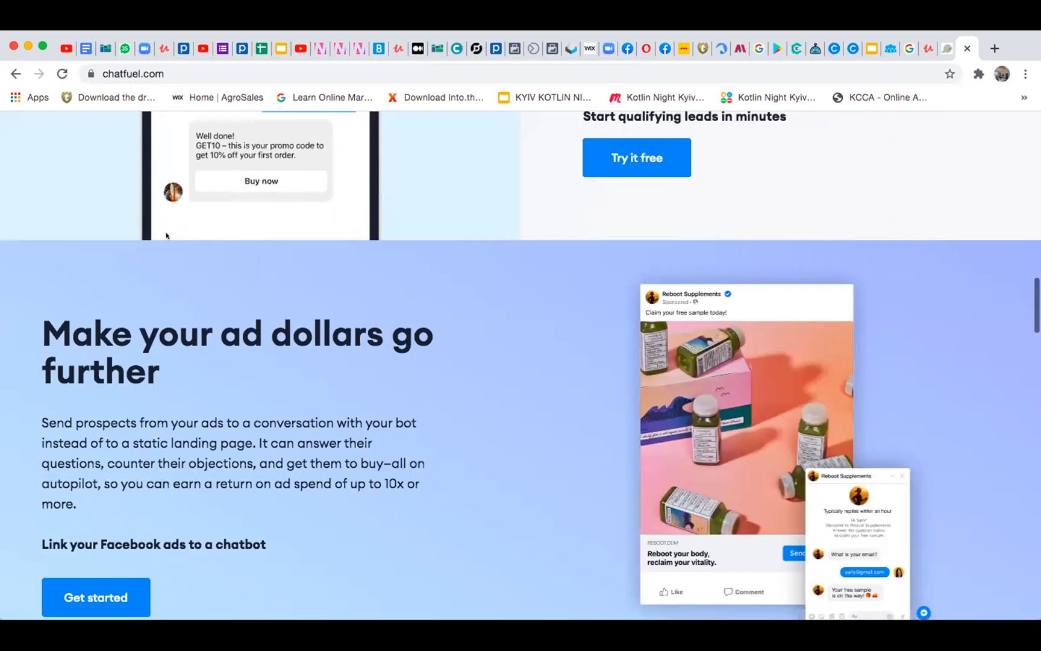
scroll(167, 237, up, 5)
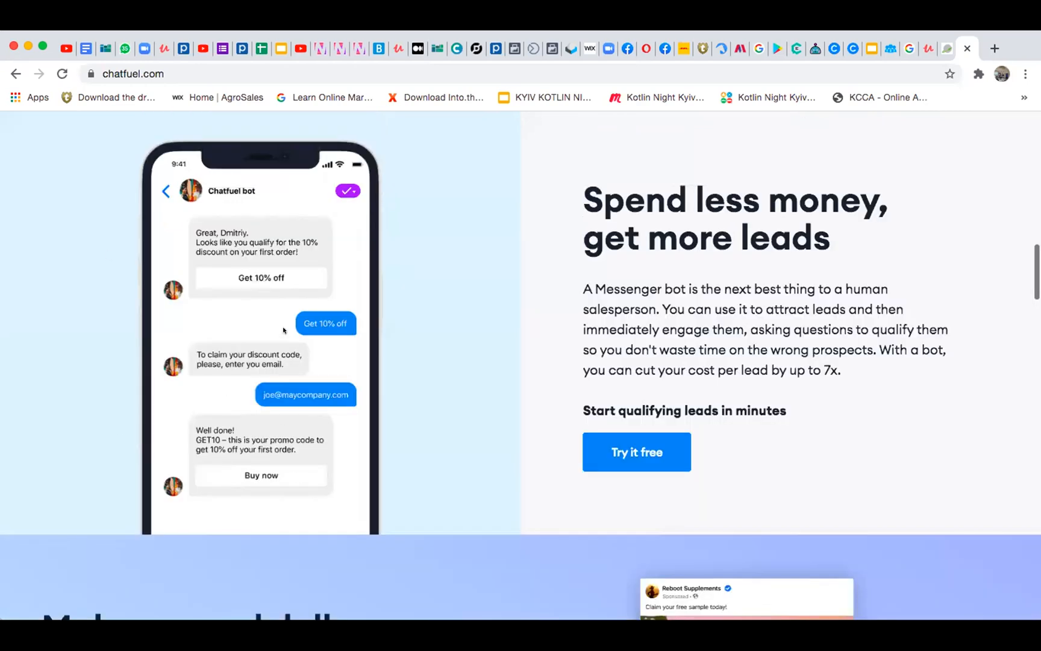
scroll(434, 347, up, 8)
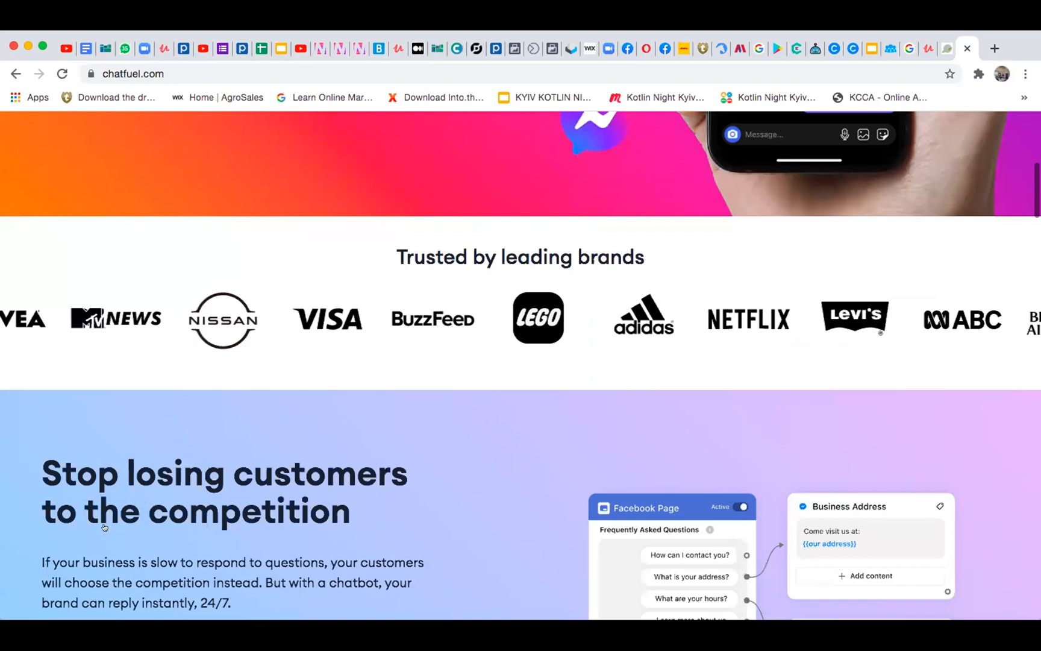
scroll(104, 528, up, 5)
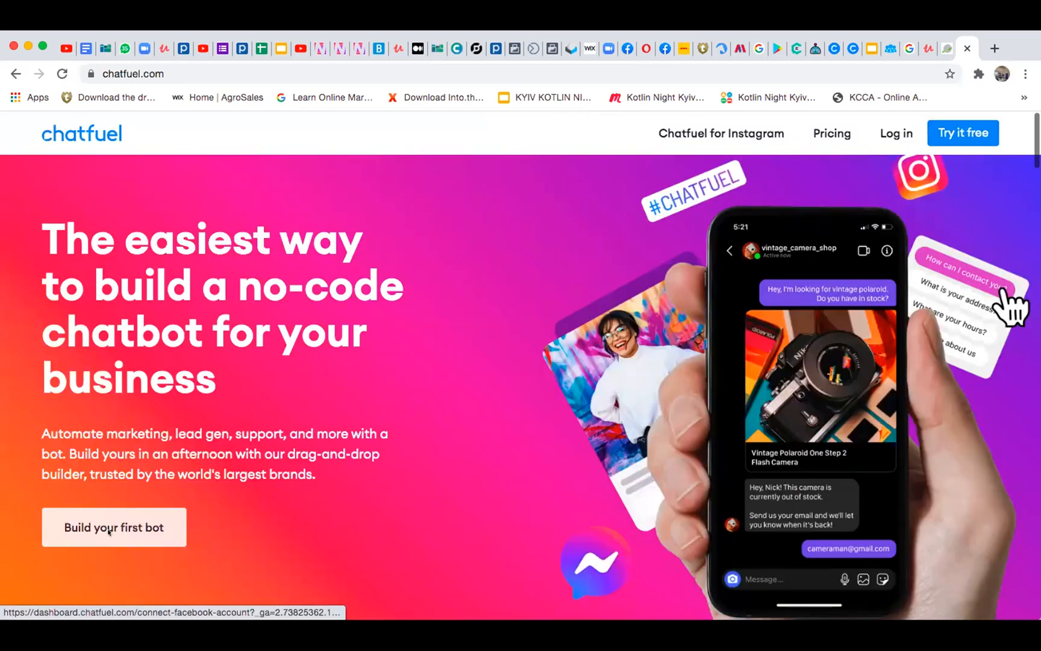
click(113, 527)
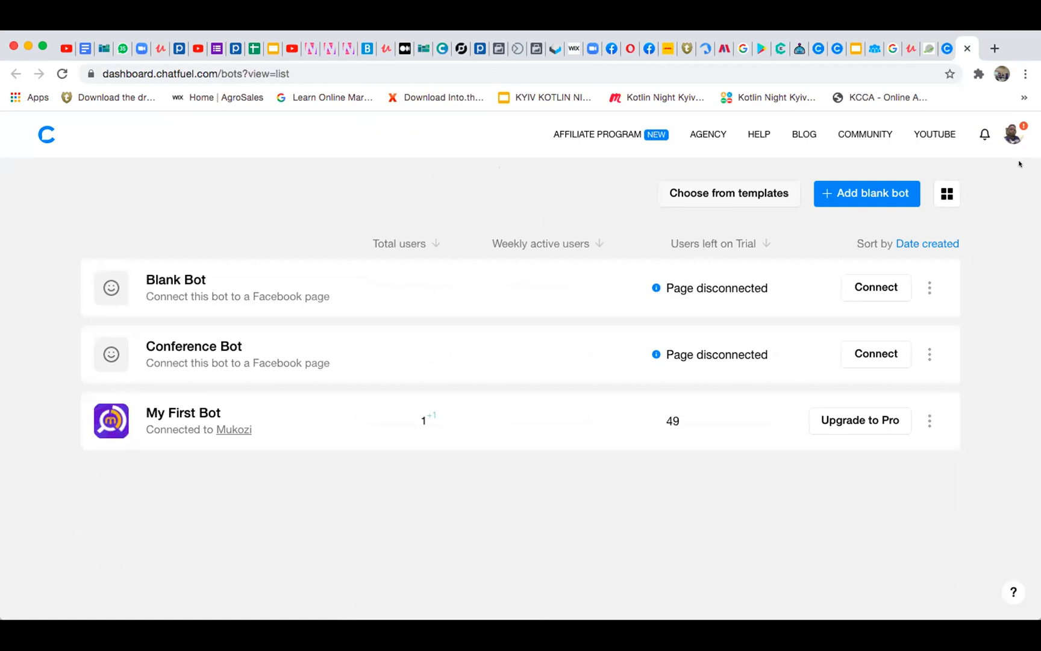
Log out of the Chatfuel account from the bot dashboard
click(1009, 131)
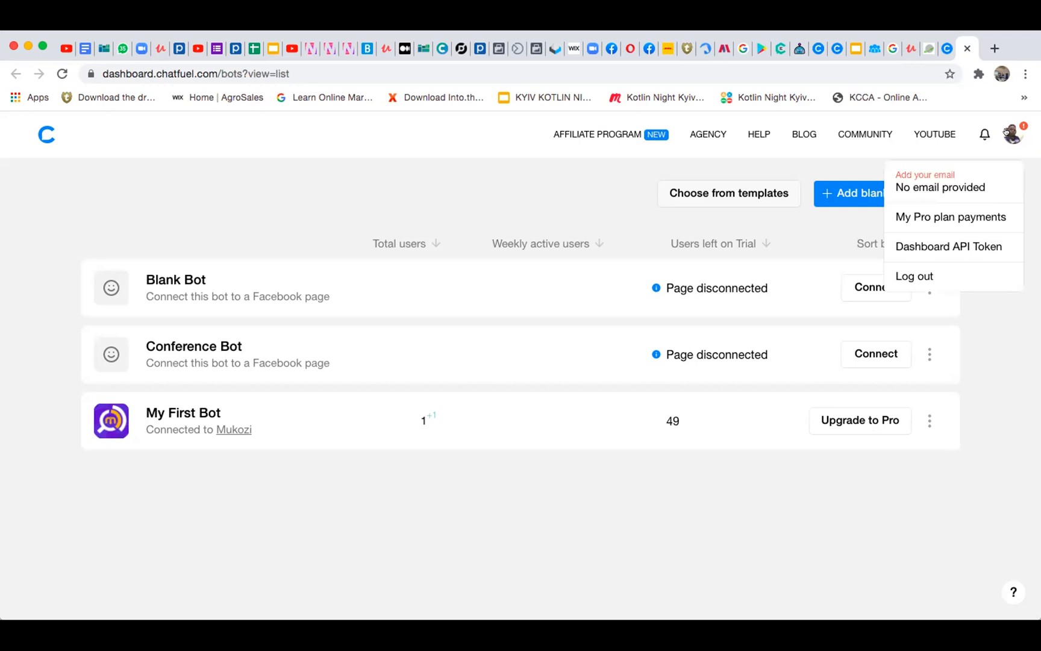
click(1006, 132)
click(1006, 132)
click(1007, 132)
click(1007, 132)
click(1007, 132)
click(1007, 132)
click(914, 272)
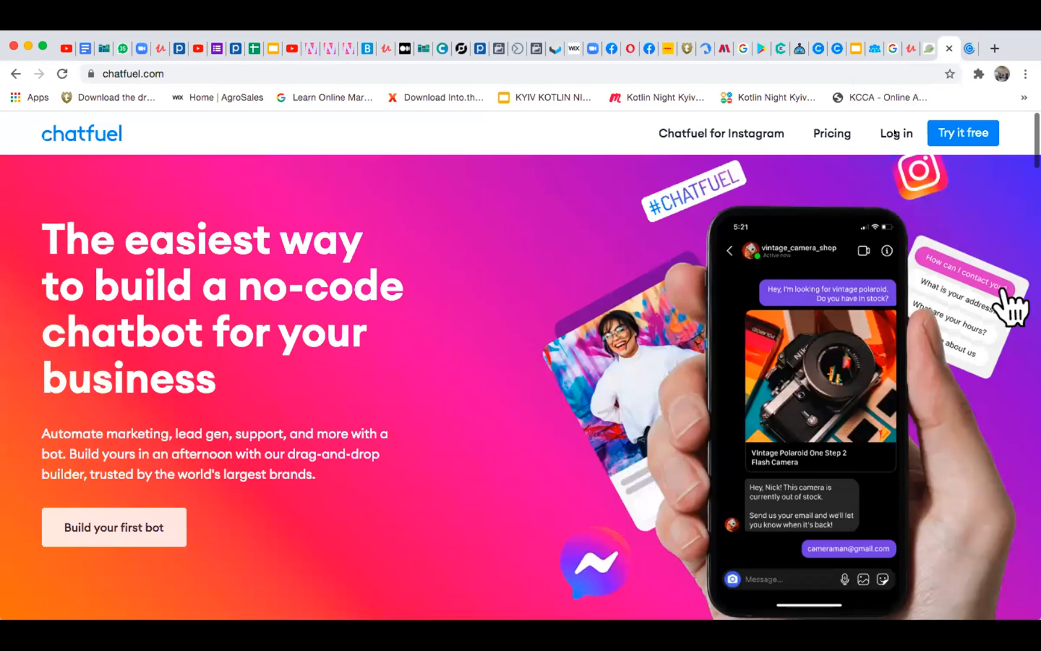
Log in to the Chatfuel dashboard again by continuing with Facebook
click(896, 134)
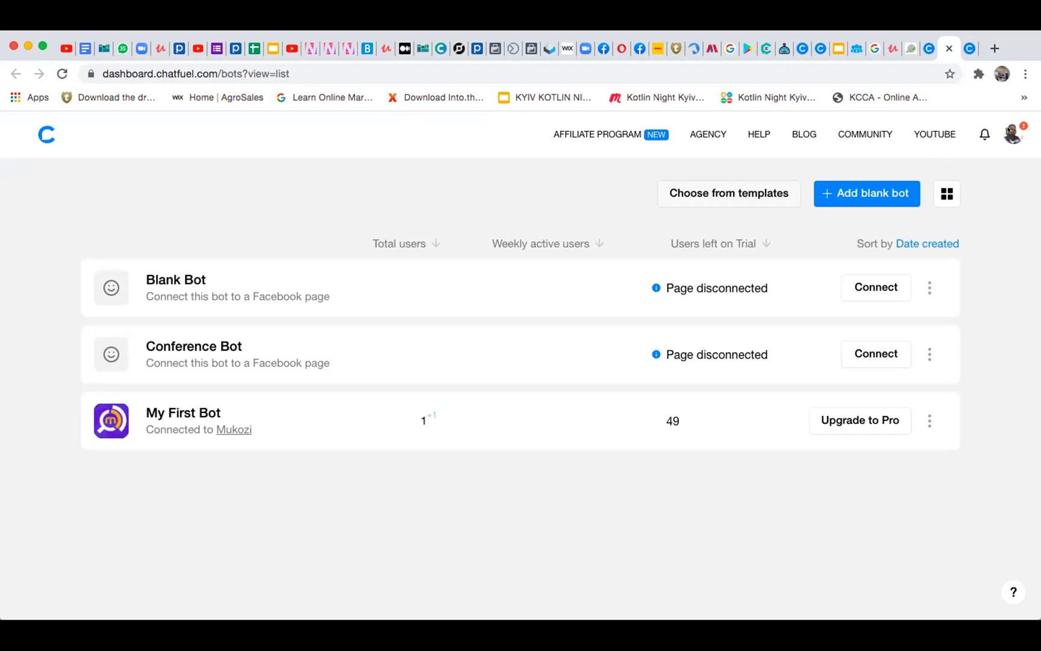
click(967, 49)
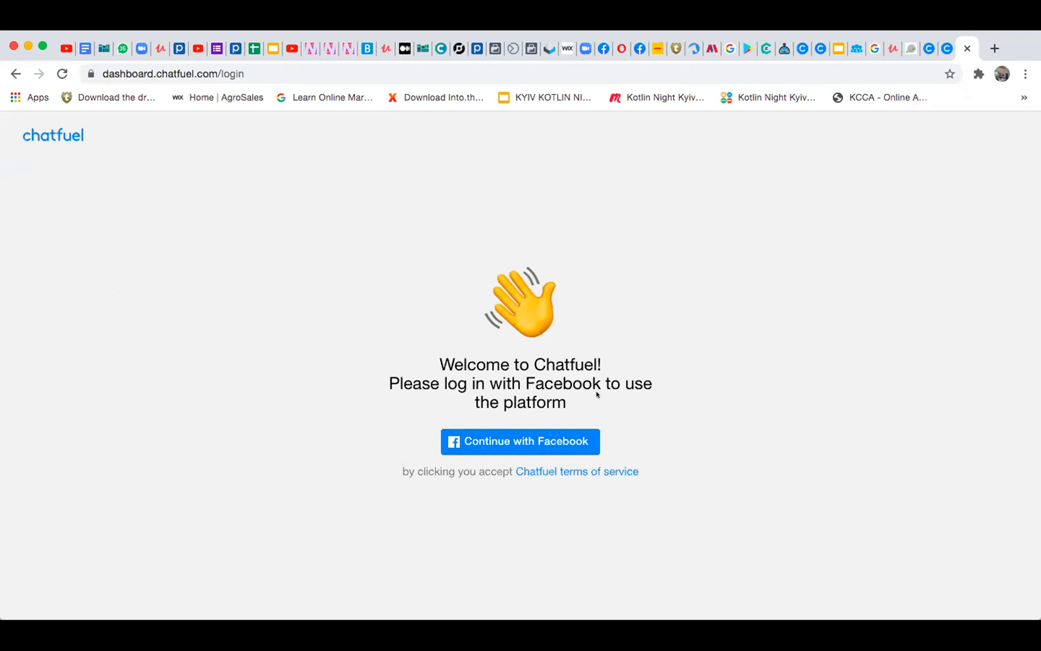
click(552, 443)
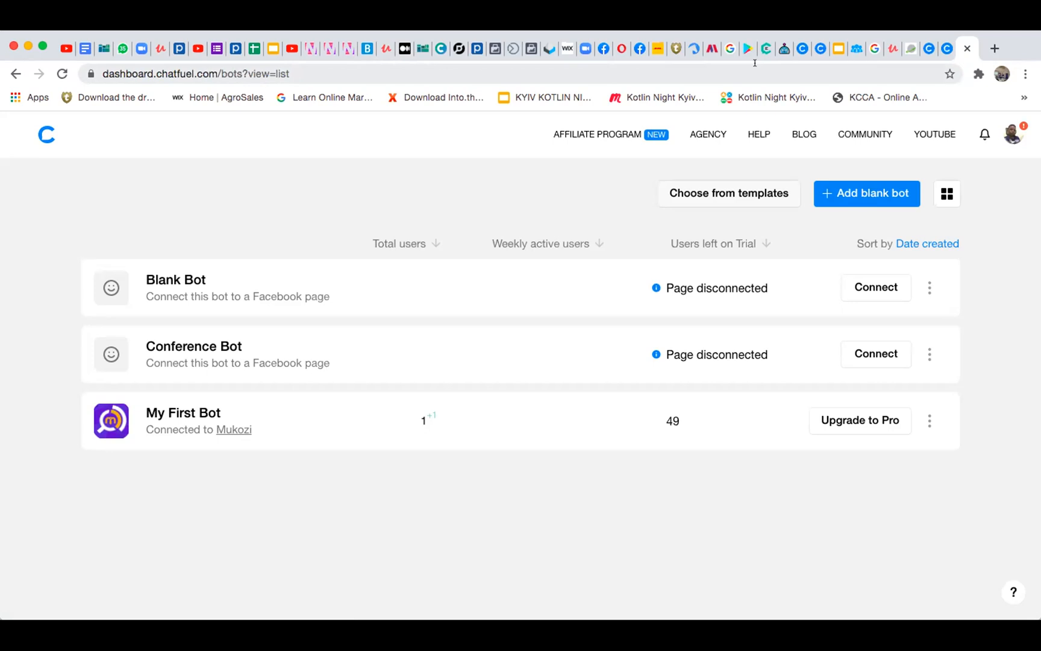
Open the account's Pro plan payments from the bot dashboard
scroll(694, 432, down, 1)
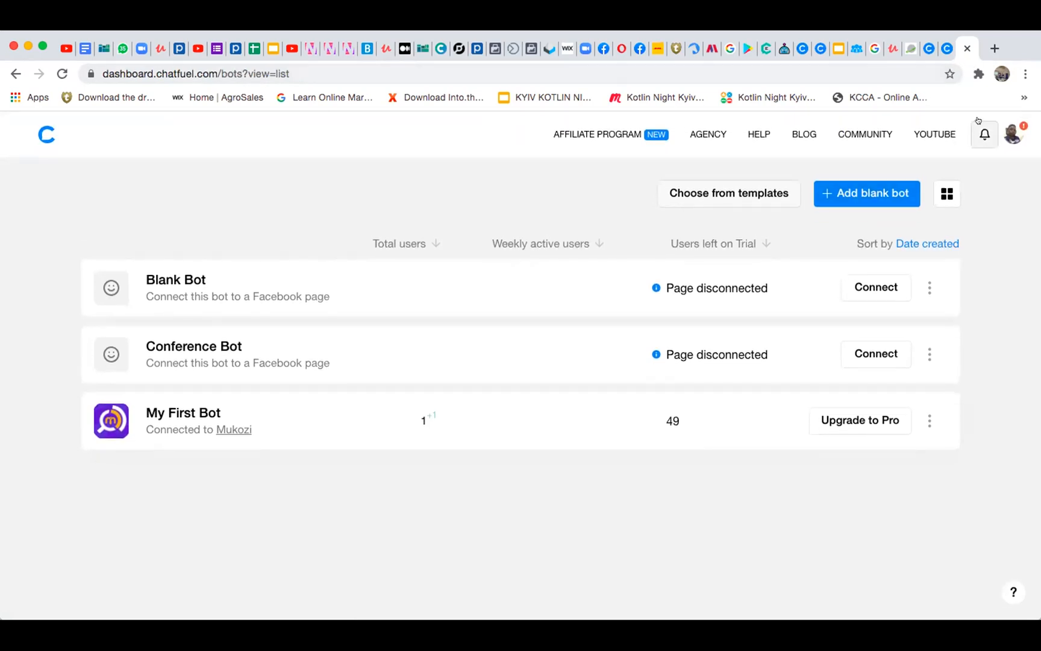
click(1006, 132)
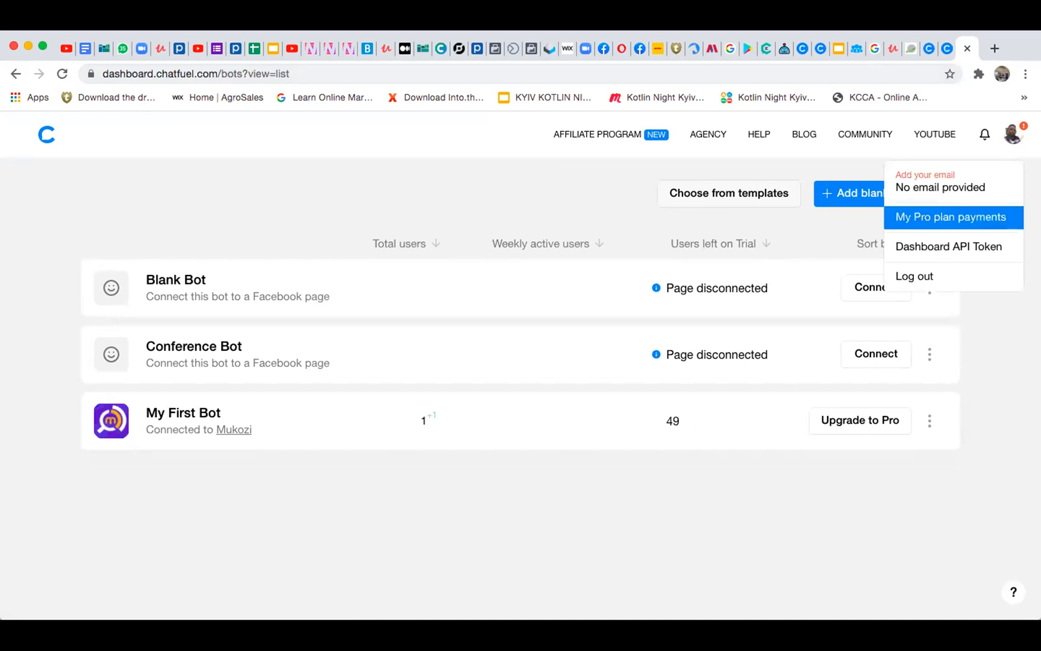
click(951, 217)
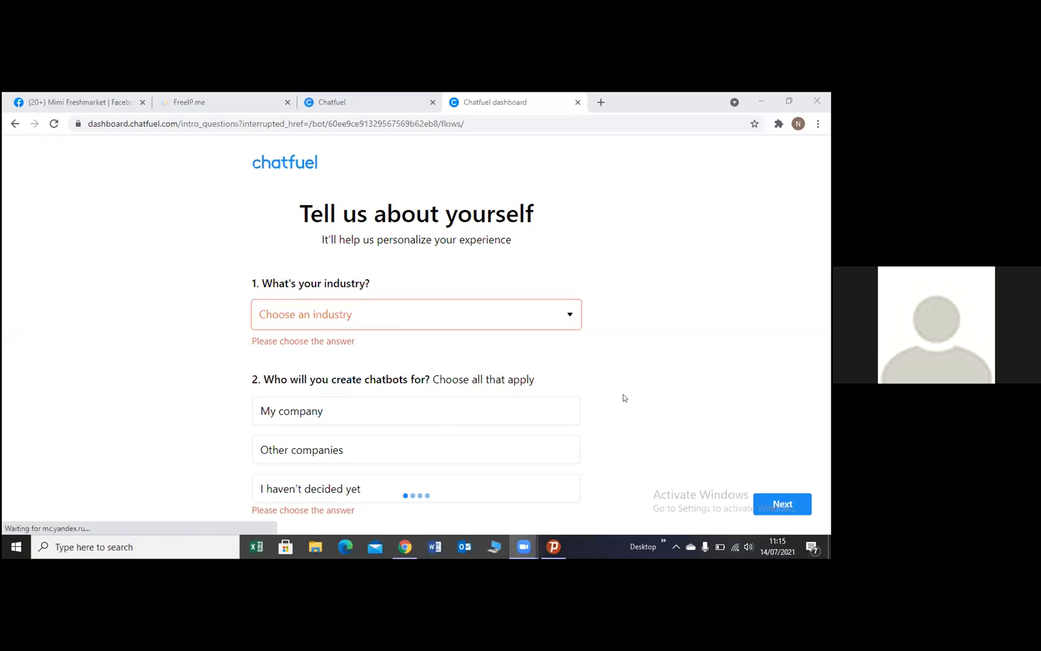
Choose Other as the industry in the "Tell us about yourself" questionnaire
click(570, 316)
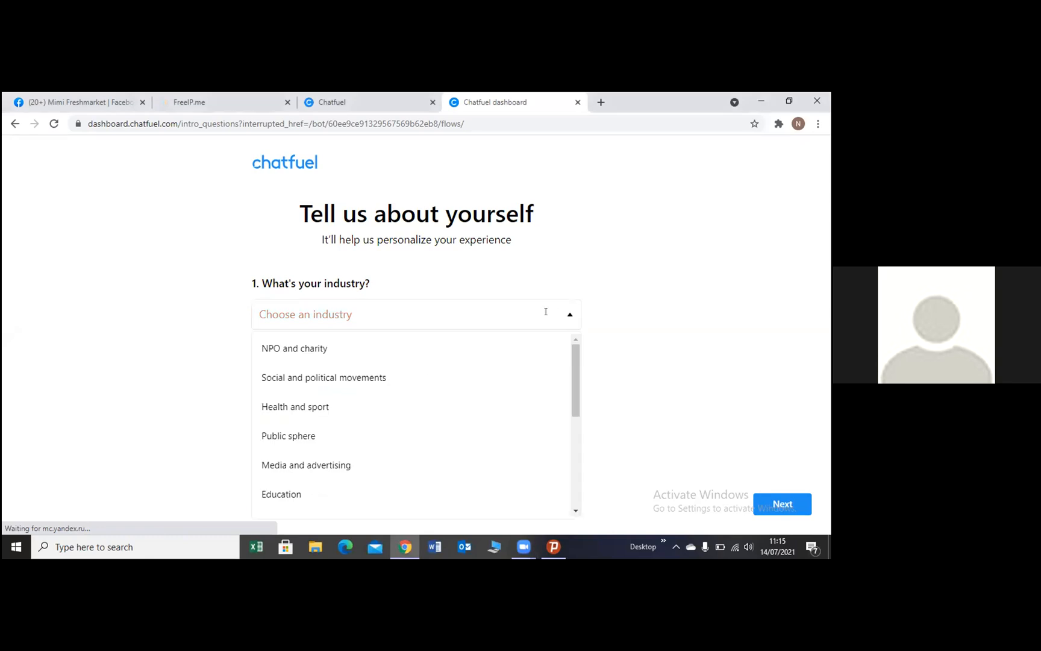
click(546, 311)
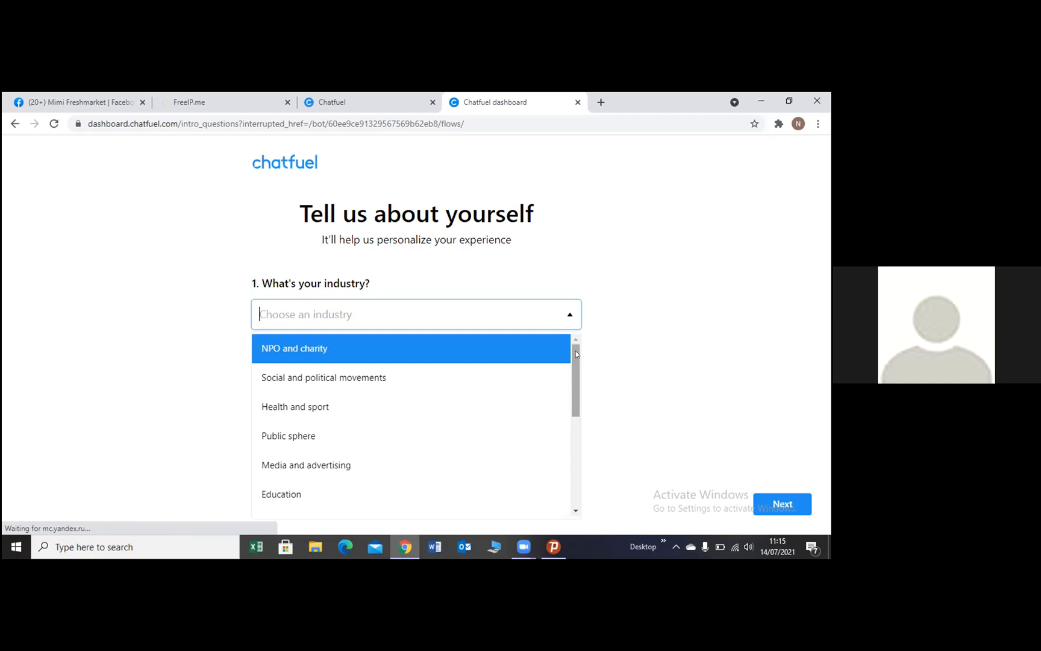
drag(575, 354, 581, 455)
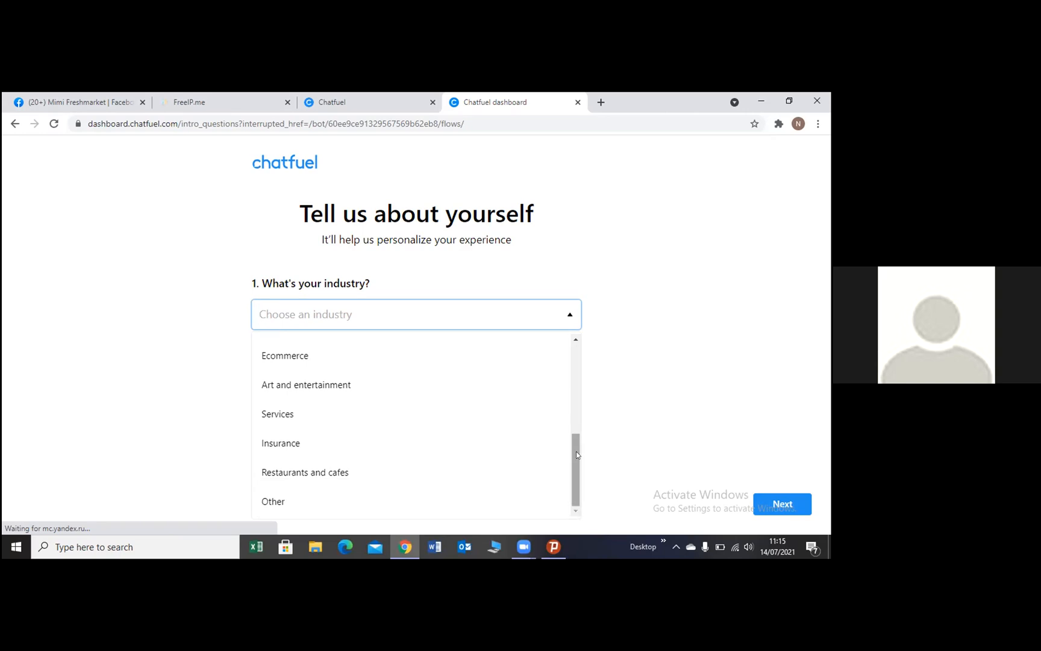
mouse_move(576, 453)
mouse_down()
mouse_move(576, 441)
mouse_move(576, 465)
mouse_up()
click(424, 492)
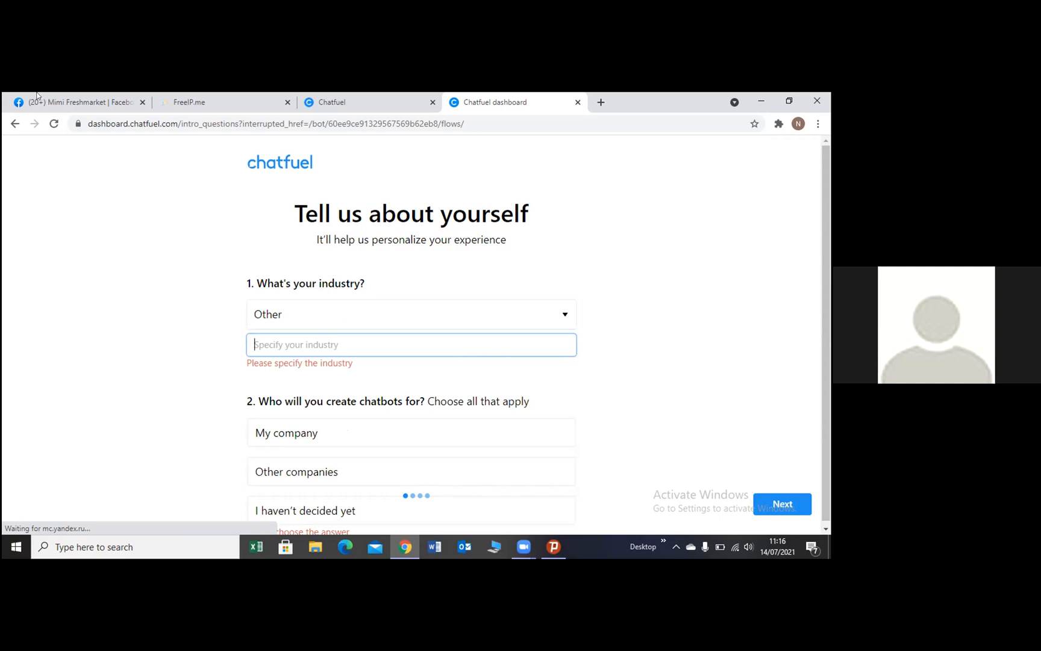
Reload the questionnaire page and go back to the previous page
click(53, 124)
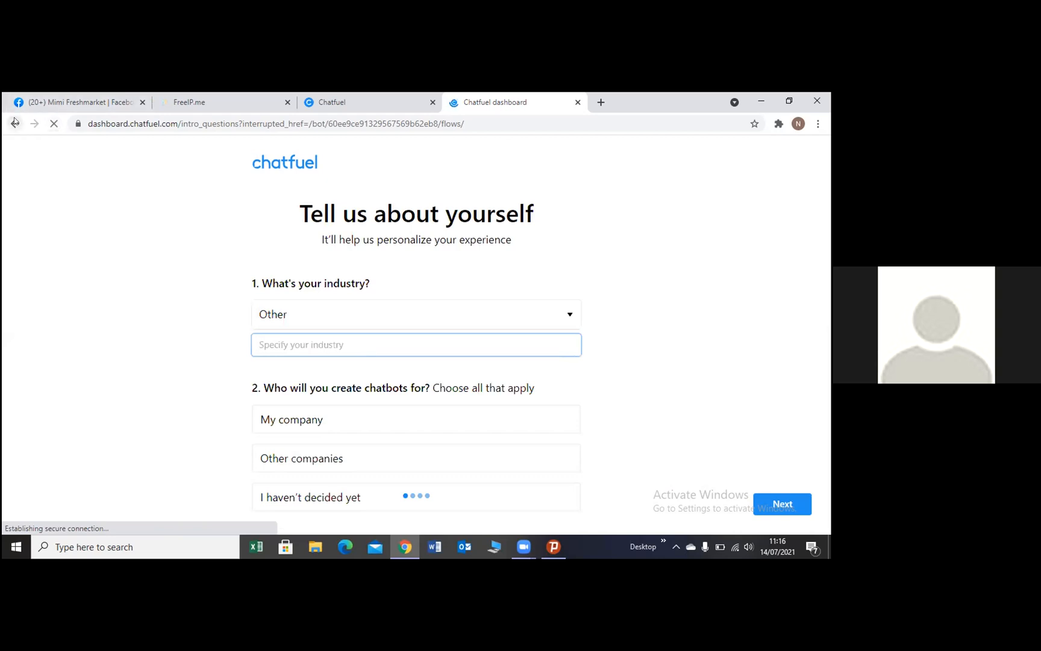
click(15, 123)
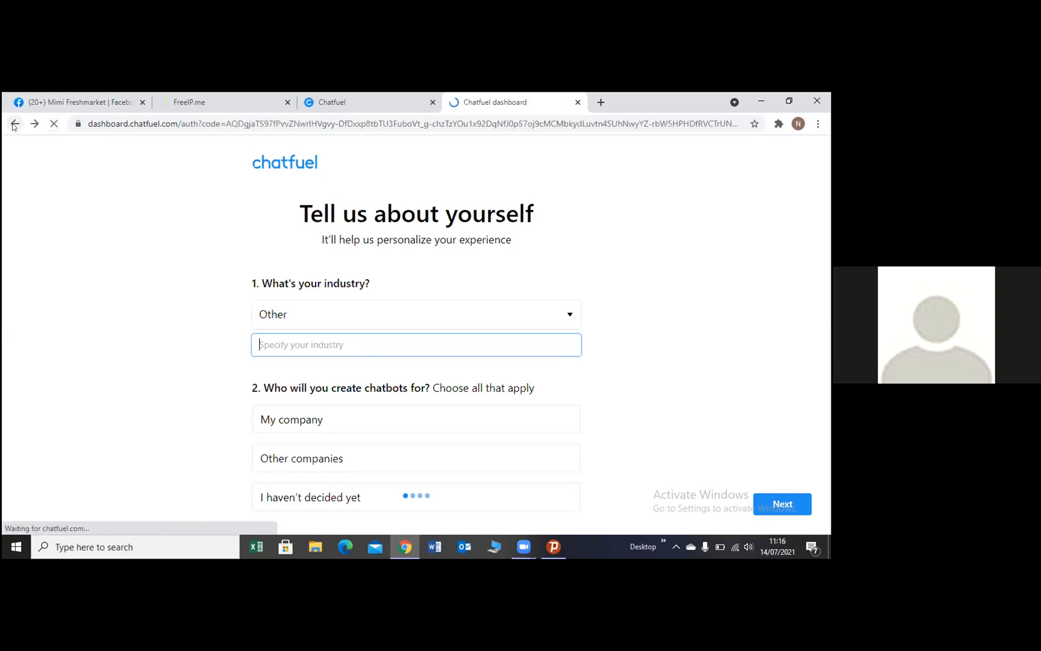
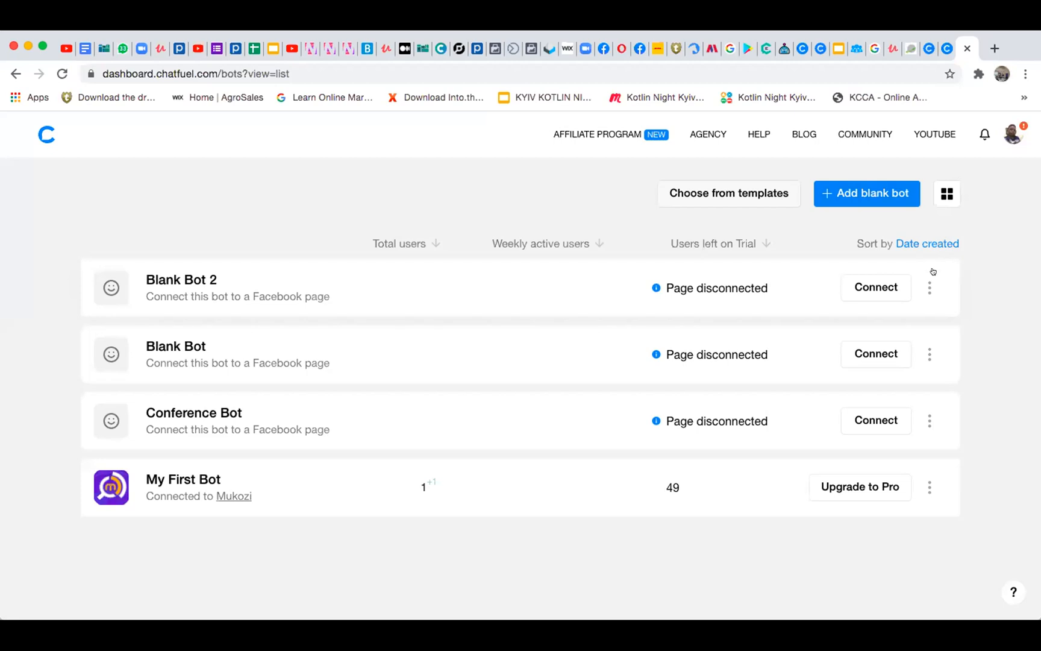
Rename the bot "Blank Bot 2" in the bot list as "Marketing bot"
click(923, 284)
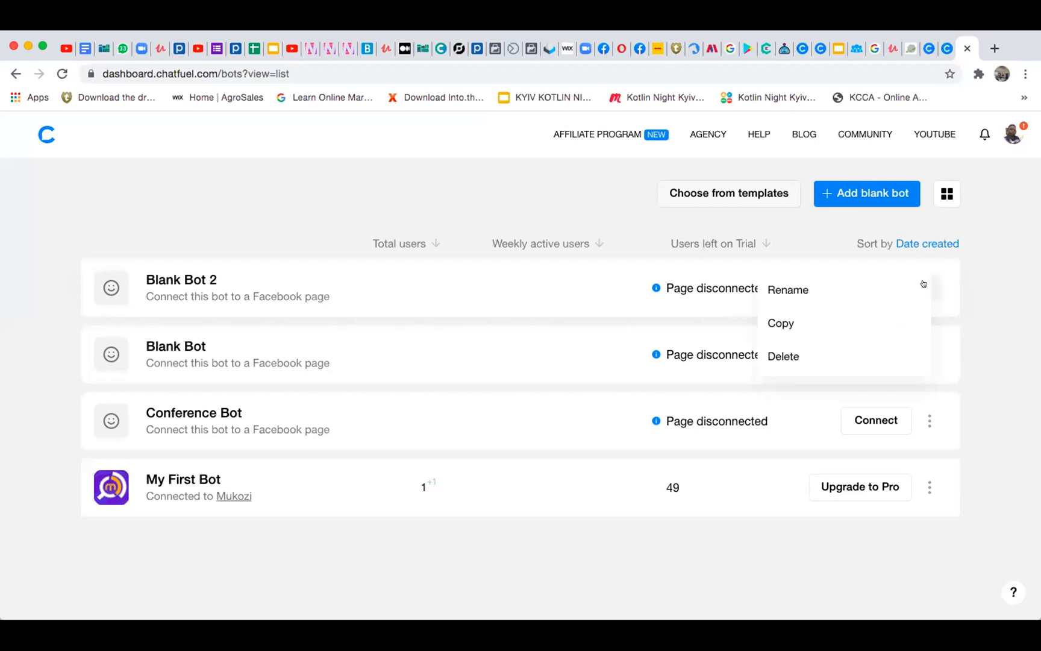
click(797, 296)
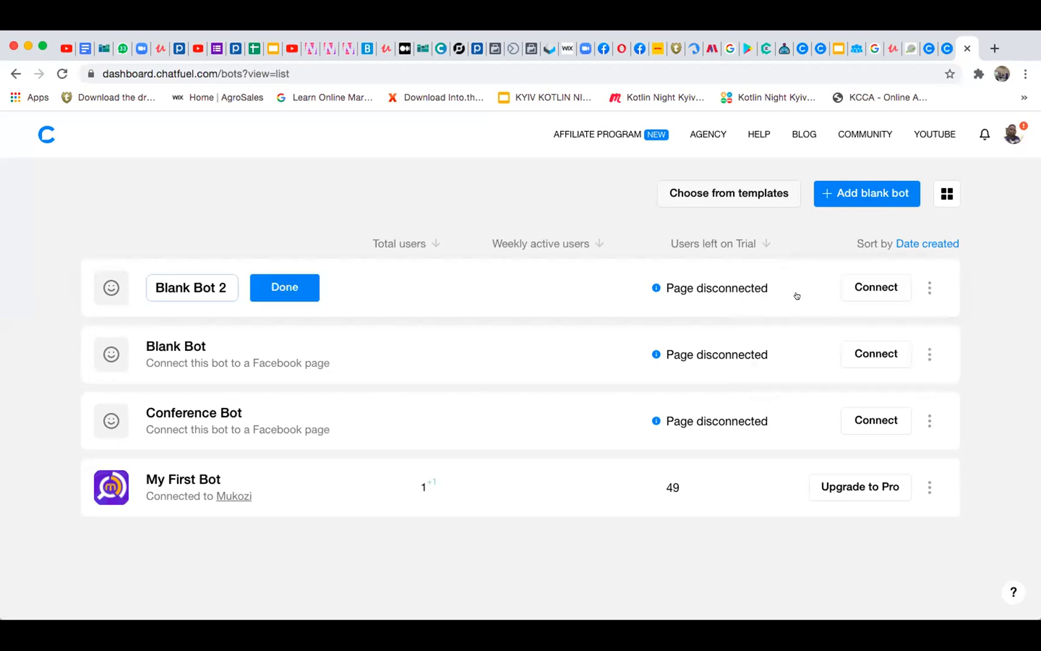
key(BackSpace)
key(BackSpace)
key(BackSpace)
key(BackSpace)
key(BackSpace)
key(BackSpace)
key(BackSpace)
key(BackSpace)
key(BackSpace)
key(BackSpace)
key(BackSpace)
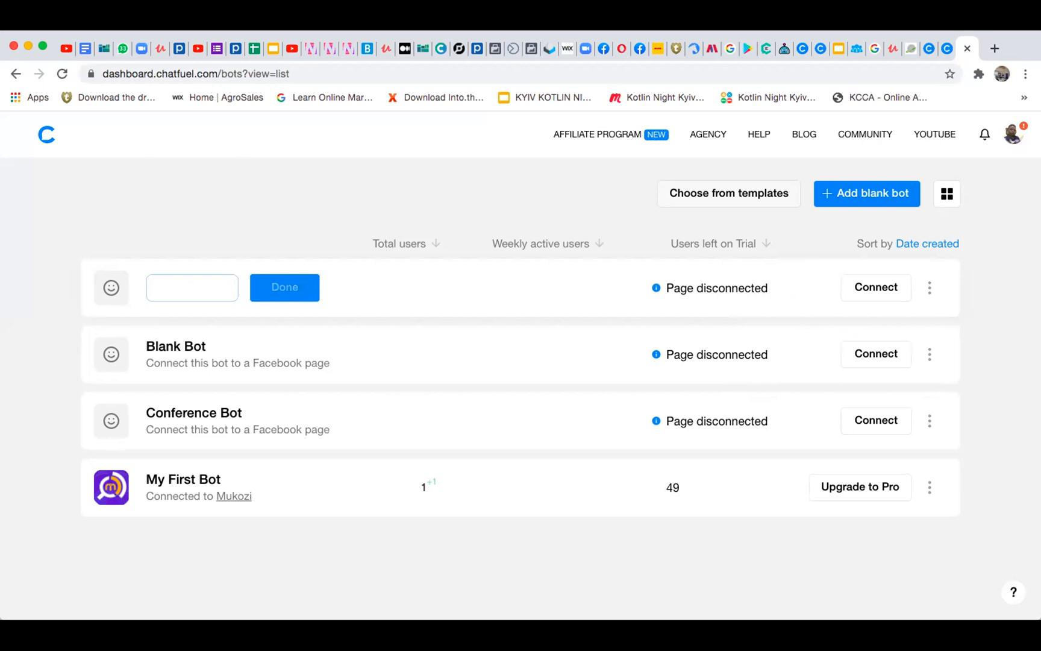
text(Marketing)
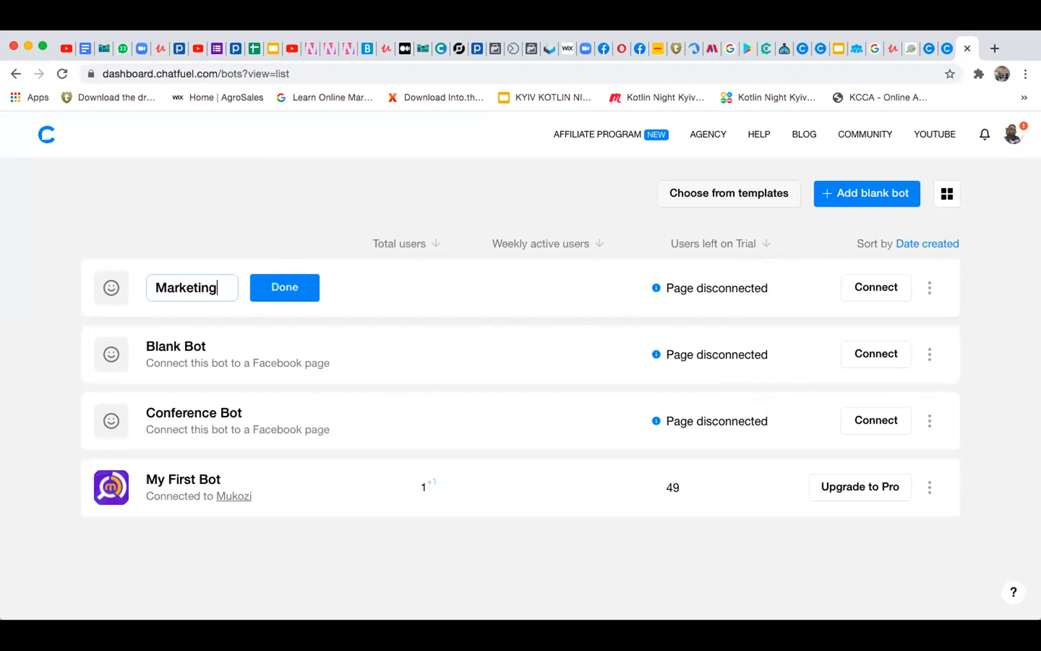
text( bot)
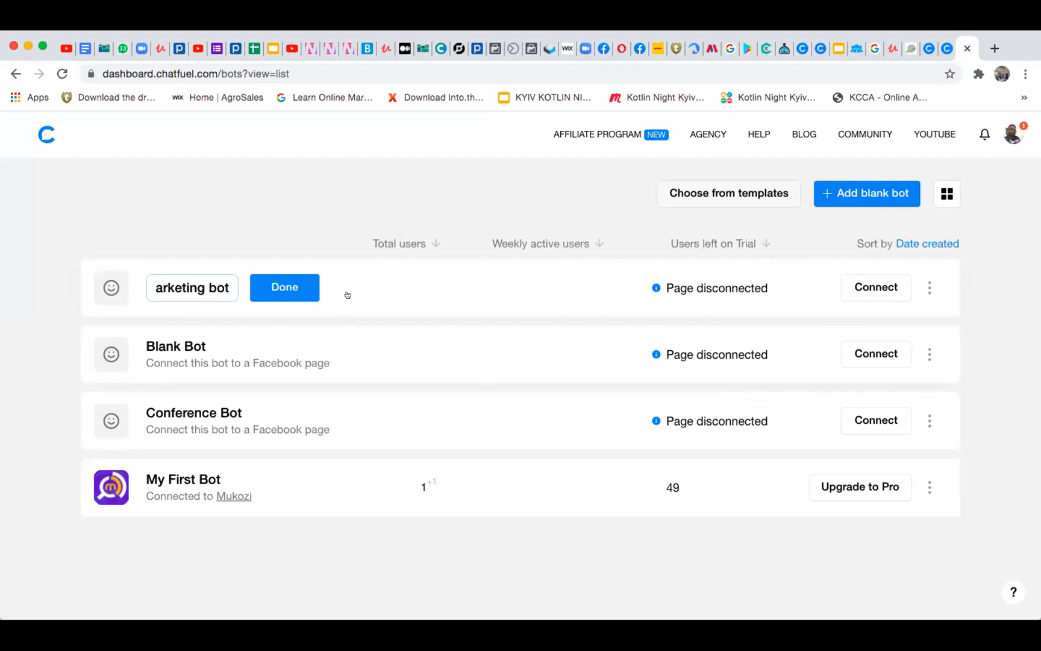
click(275, 284)
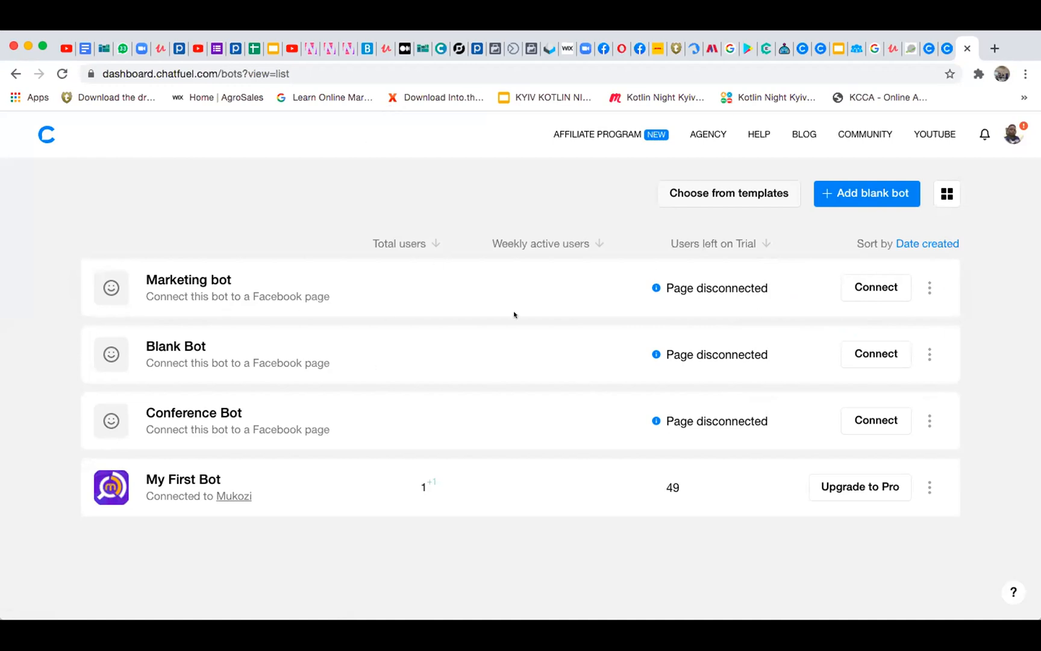
Open the Marketing bot and look through its Growth Tools page down to the list of Facebook pages
click(361, 286)
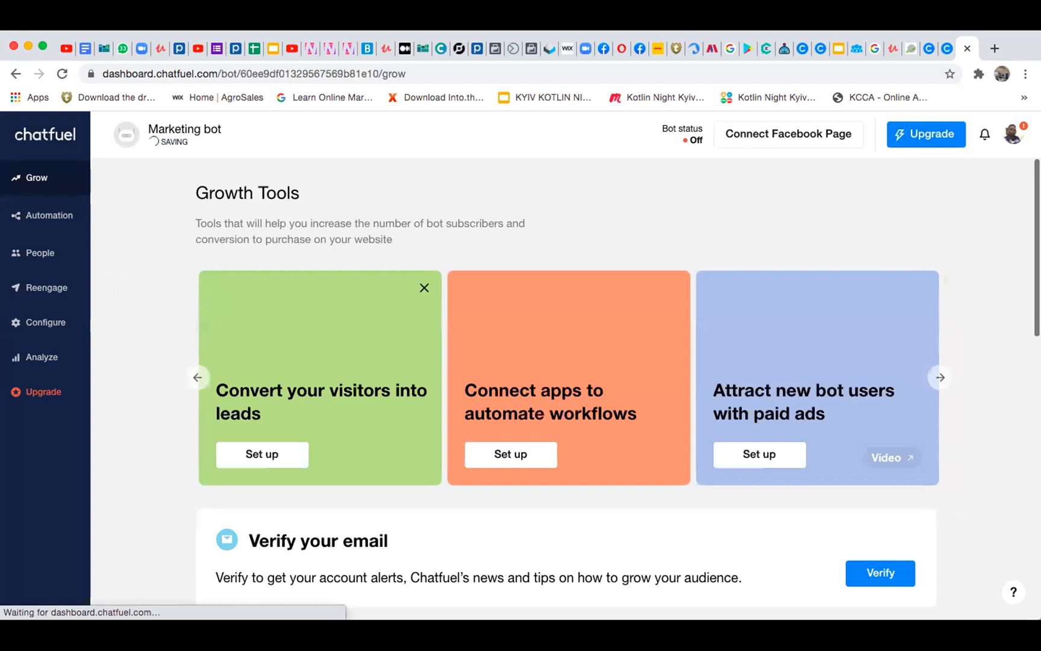
scroll(467, 537, down, 6)
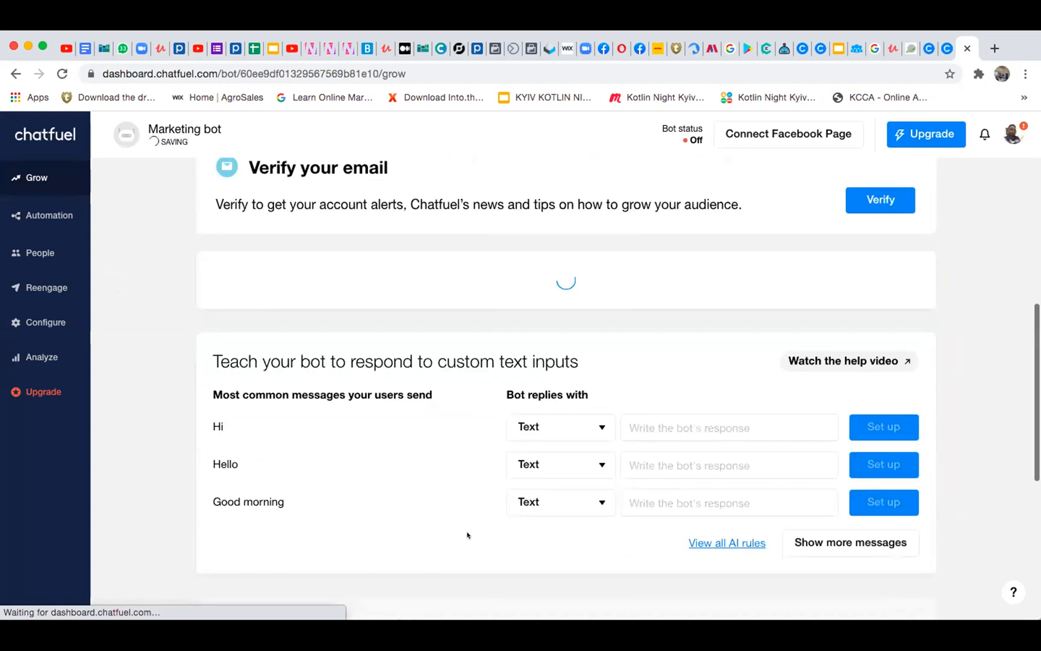
scroll(467, 535, down, 4)
scroll(467, 535, up, 10)
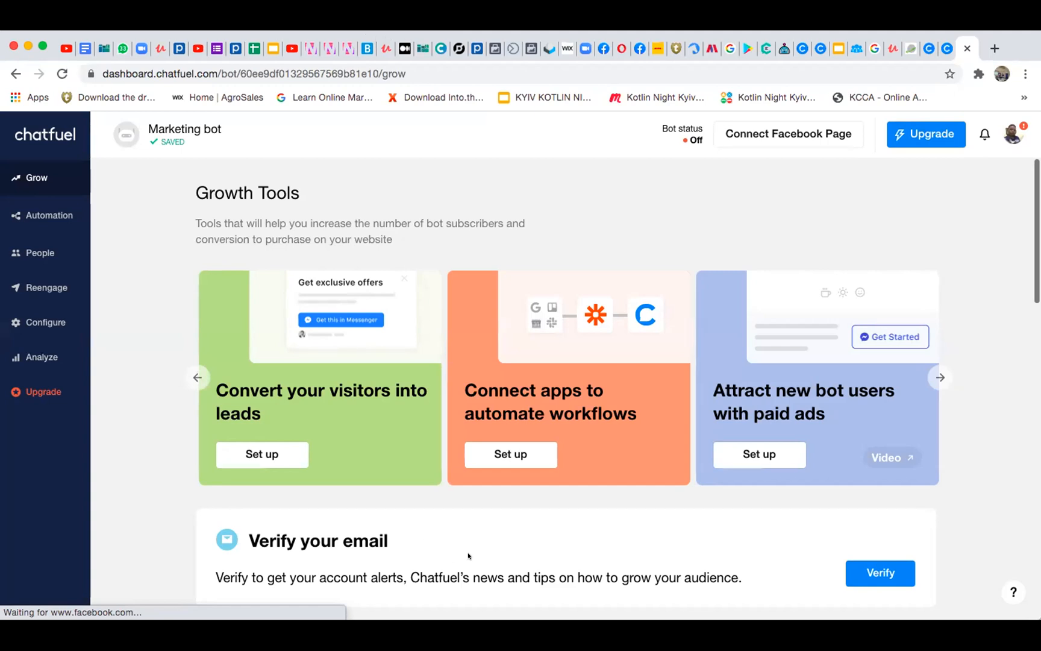
scroll(468, 556, down, 5)
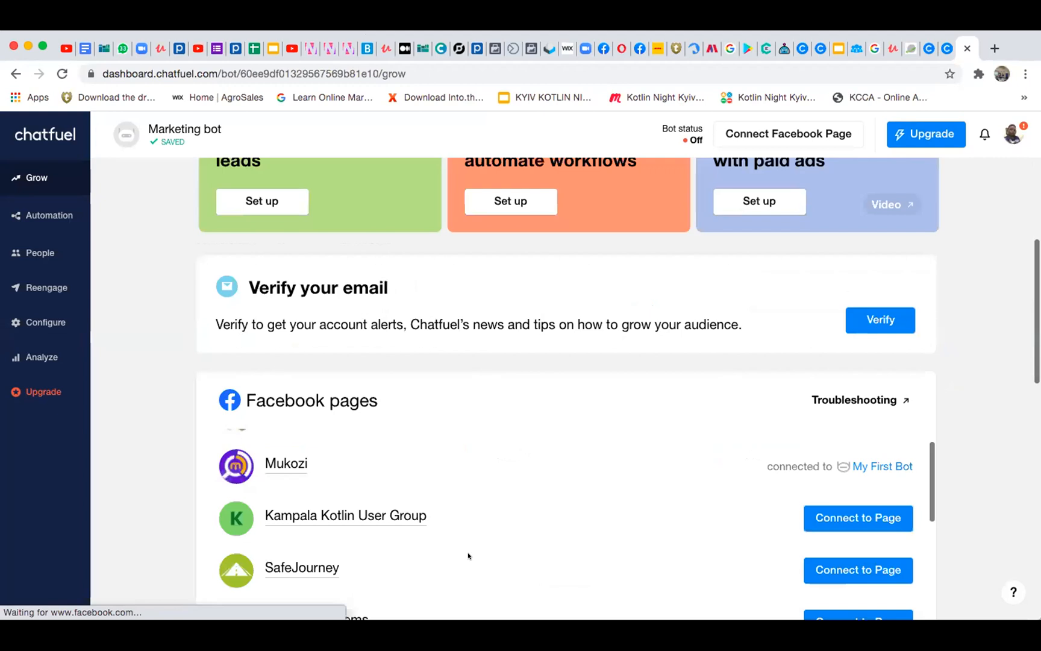
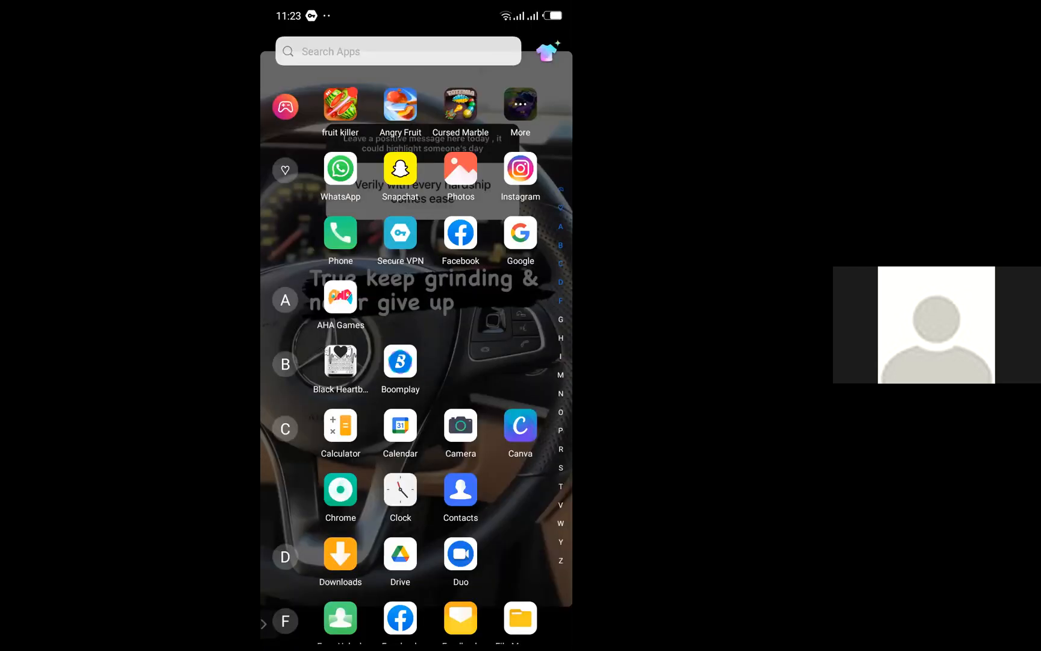
Switch to the Google app on the phone, search for "chat" and open the suggested Chatfuel website
click(520, 233)
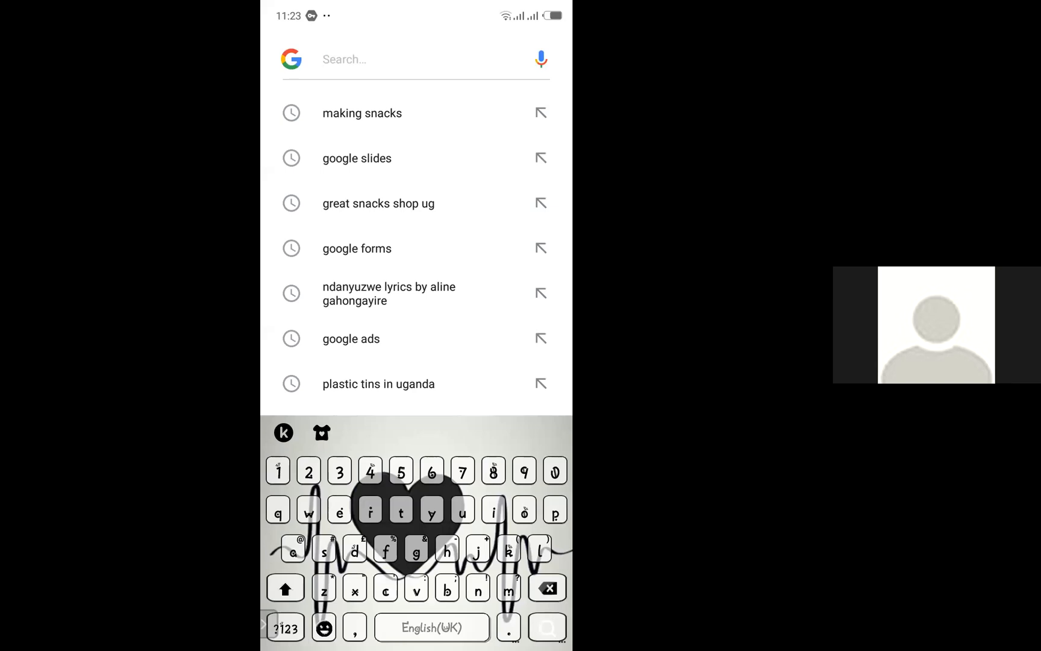
text(chat)
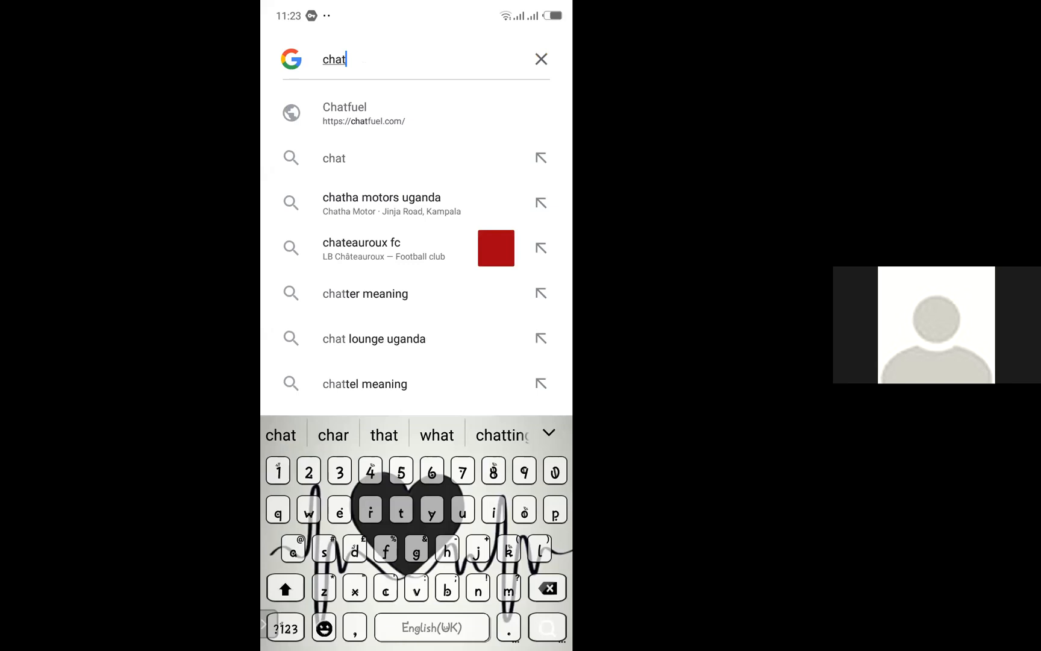
click(366, 113)
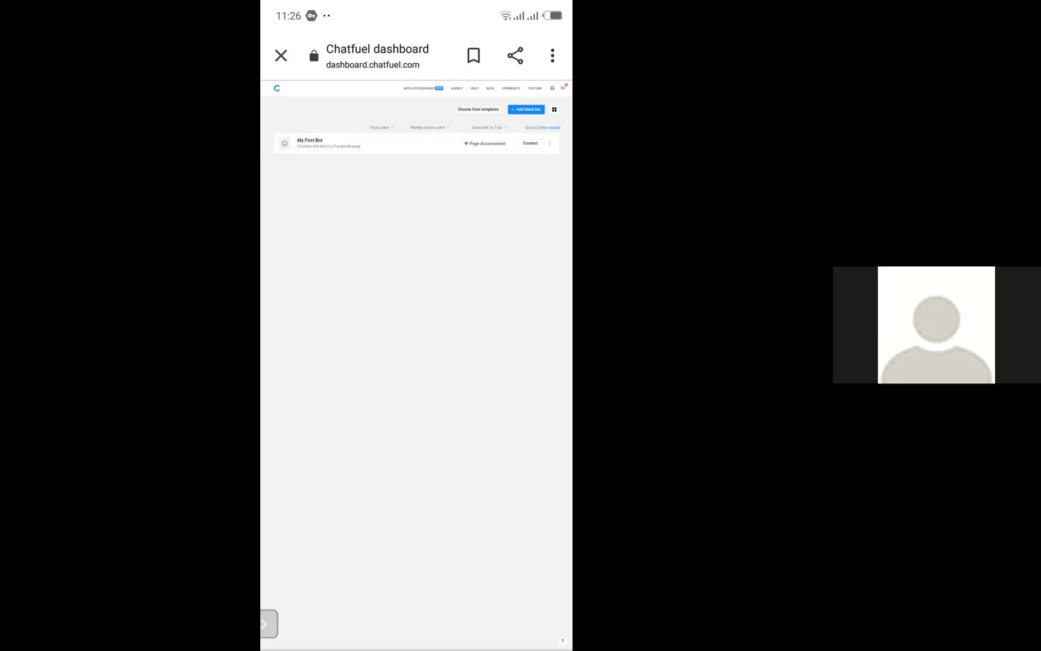
Rename the bot "My First Bot" in the Chatfuel dashboard as "Great snacks"
scroll(495, 253, up, 3)
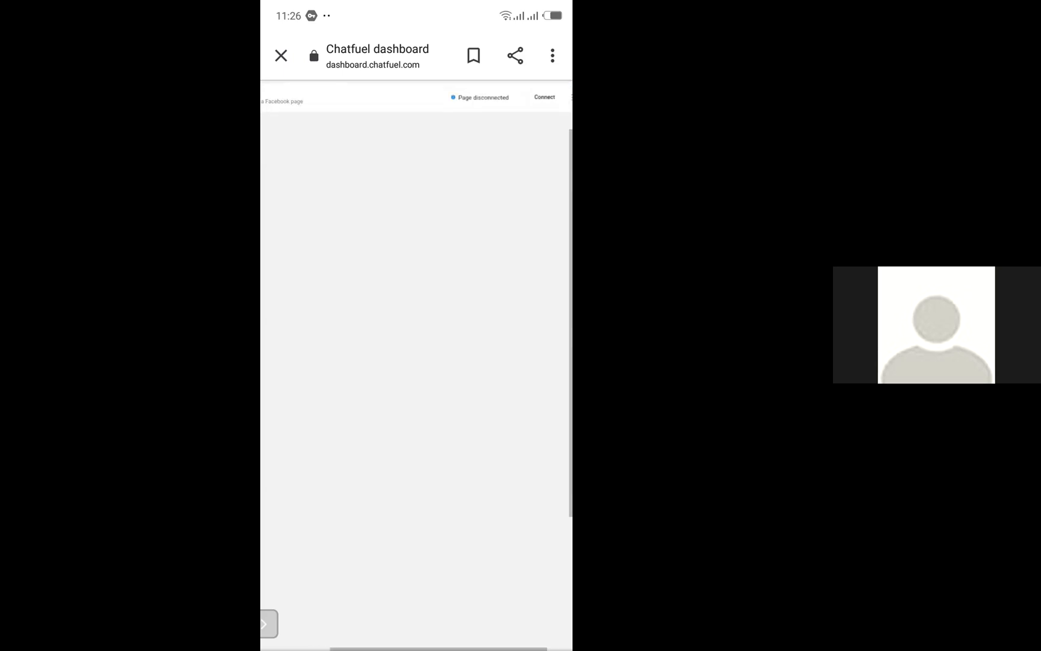
scroll(416, 241, down, 3)
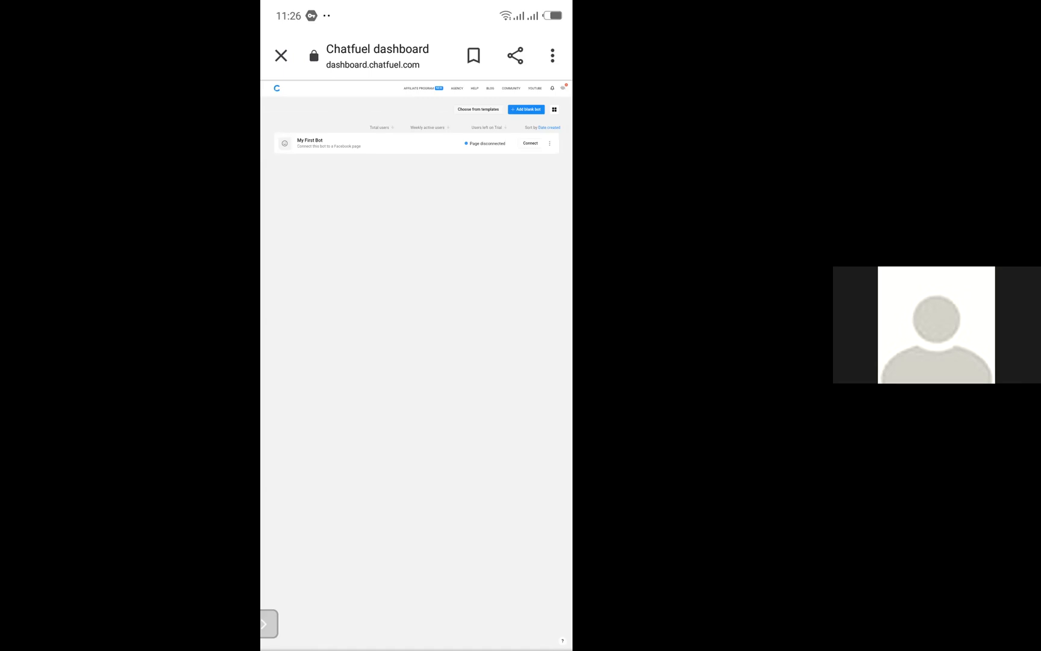
click(550, 144)
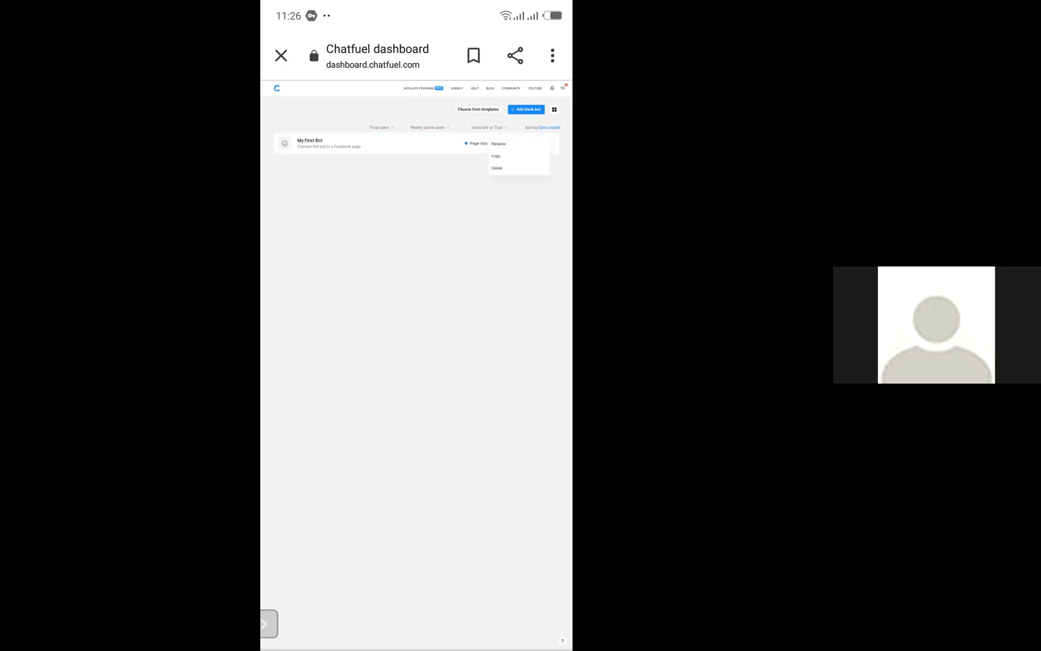
click(499, 144)
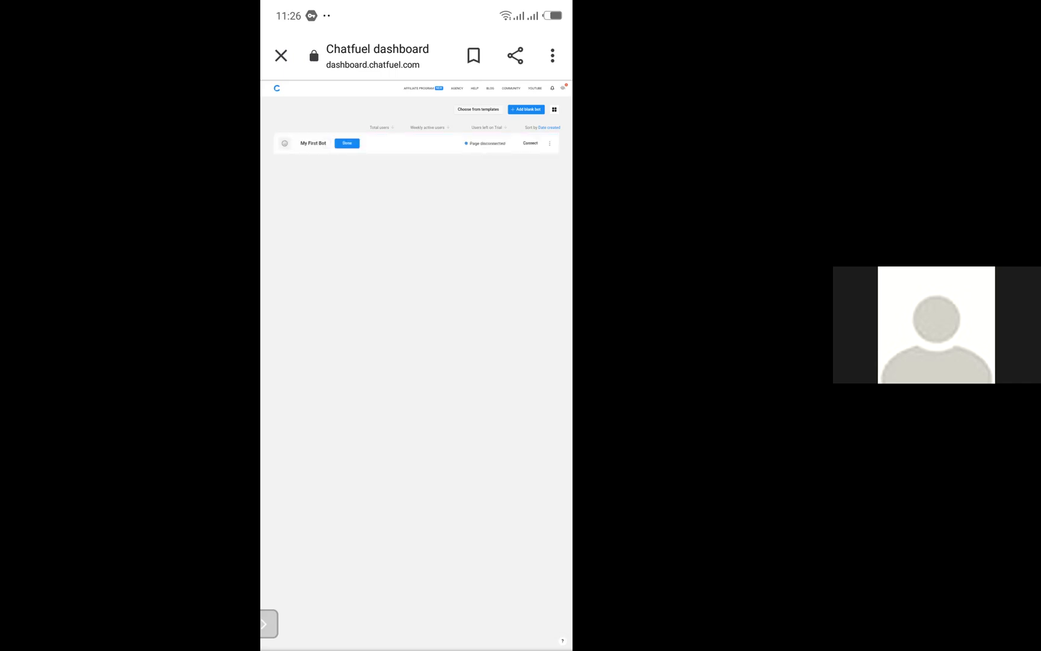
key(BackSpace)
key(BackSpace)
key(BackSpace)
key(BackSpace)
key(BackSpace)
key(BackSpace)
key(BackSpace)
key(BackSpace)
key(BackSpace)
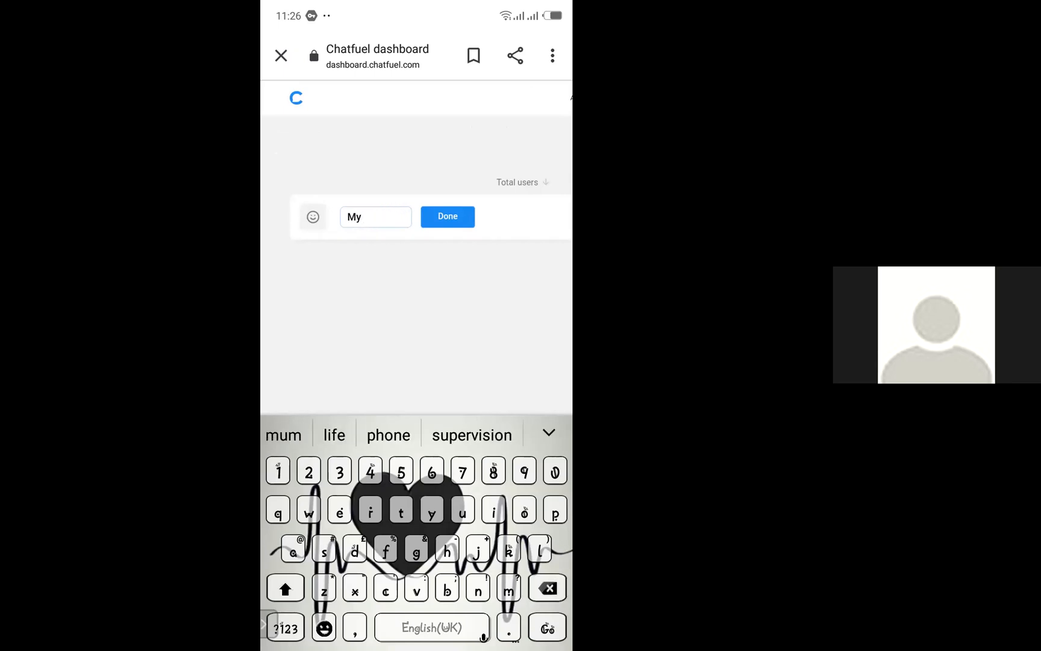
key(BackSpace)
key(BackSpace)
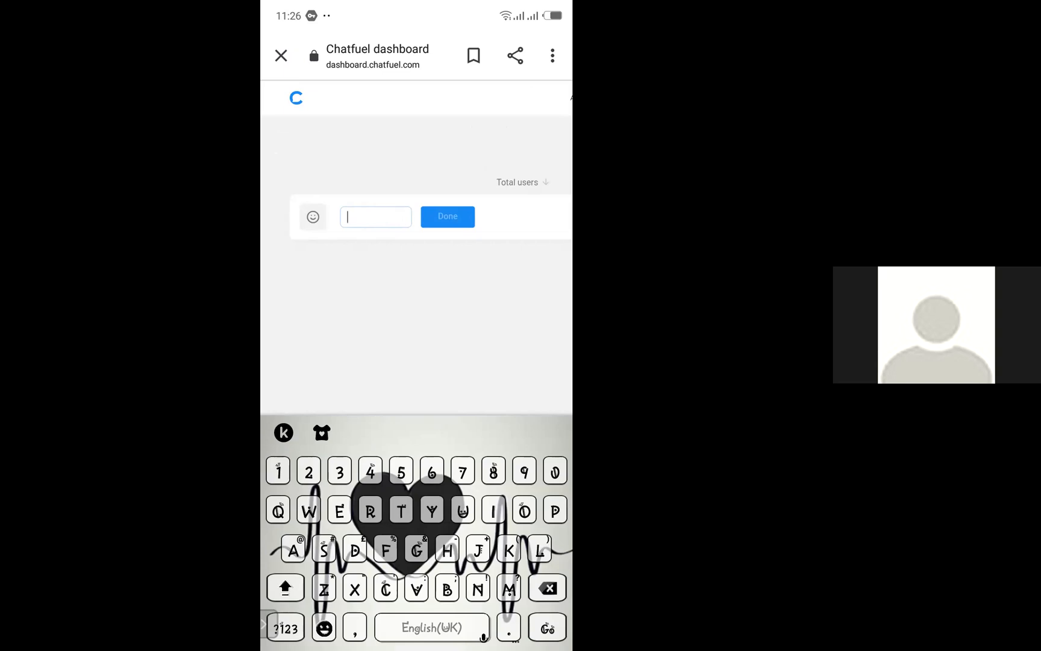
text(Be)
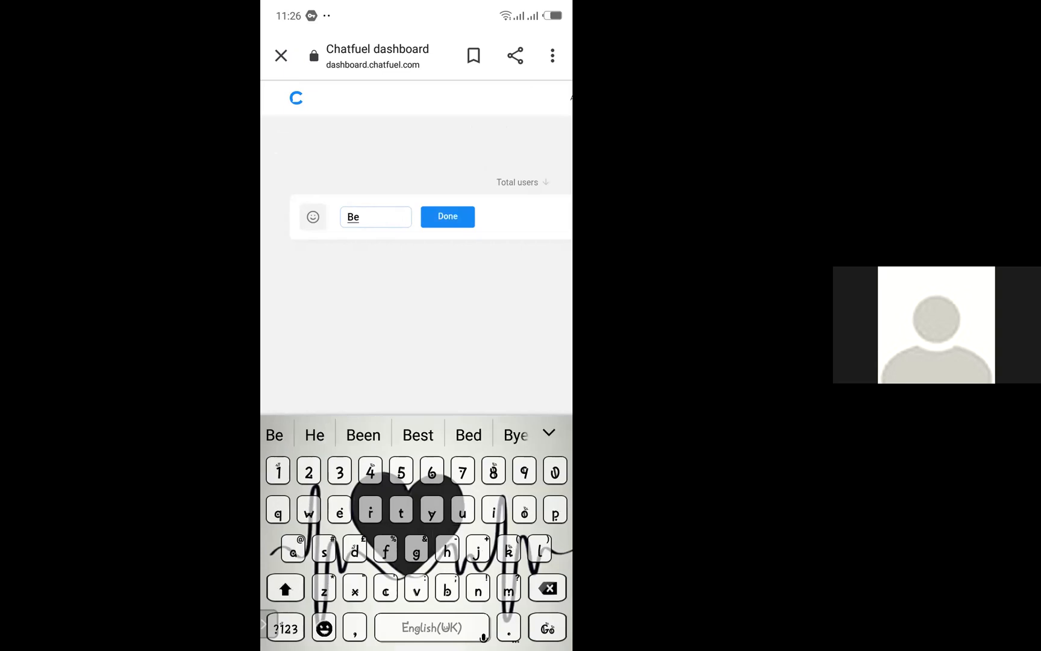
key(BackSpace)
key(BackSpace)
text(GRE)
key(BackSpace)
text(snack)
text(s)
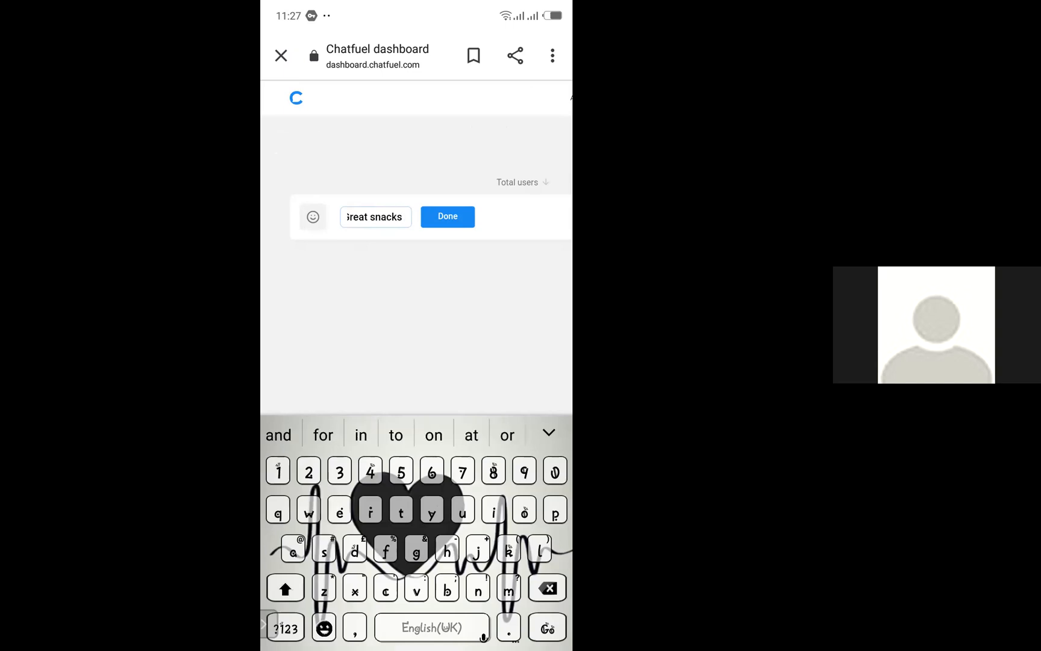
click(448, 217)
Open the Great snacks bot from the dashboard's bot list
scroll(416, 362, down, 3)
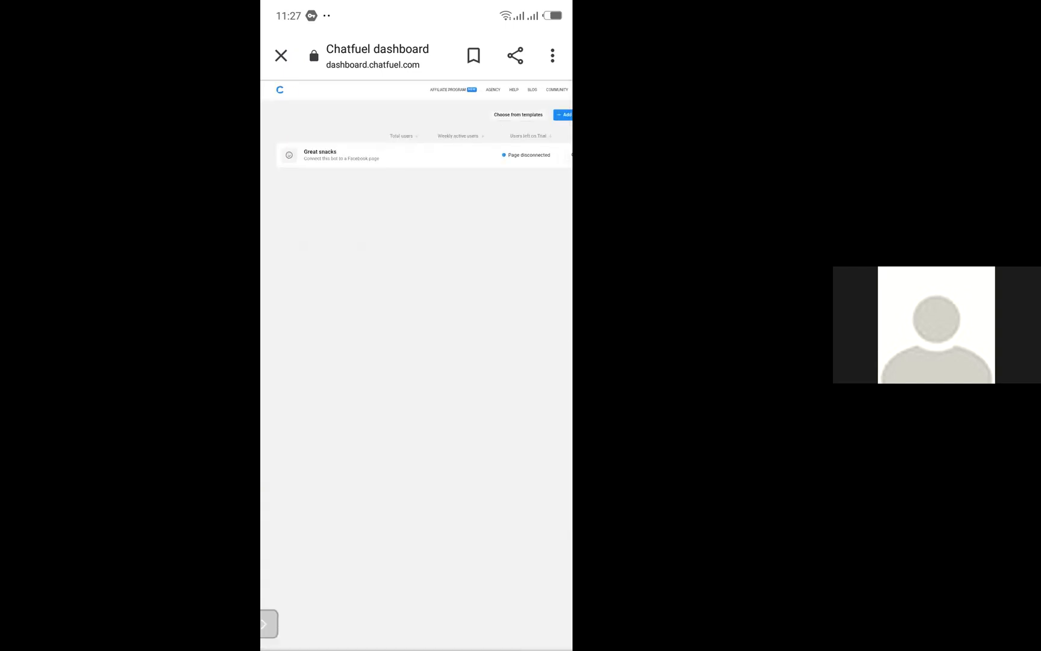
scroll(416, 361, right, 1)
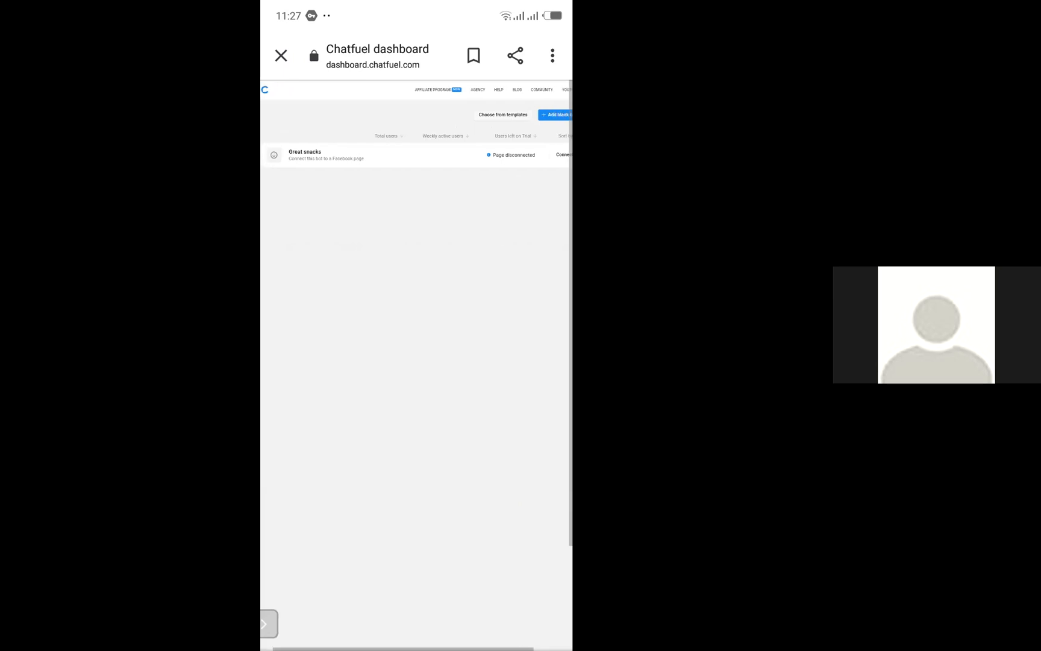
scroll(416, 361, down, 1)
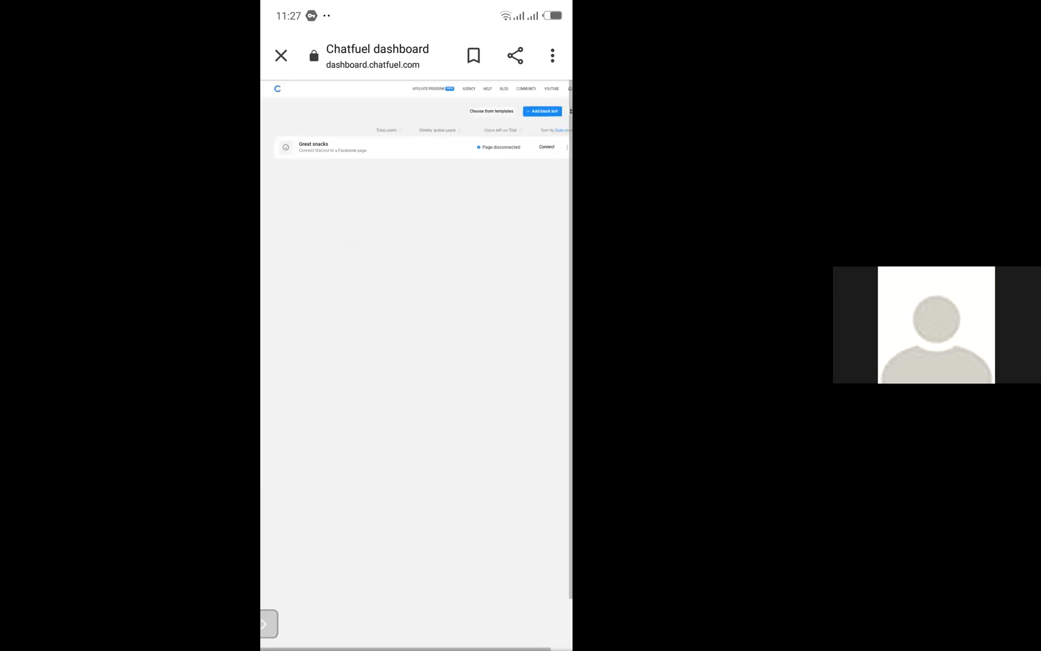
scroll(416, 361, up, 1)
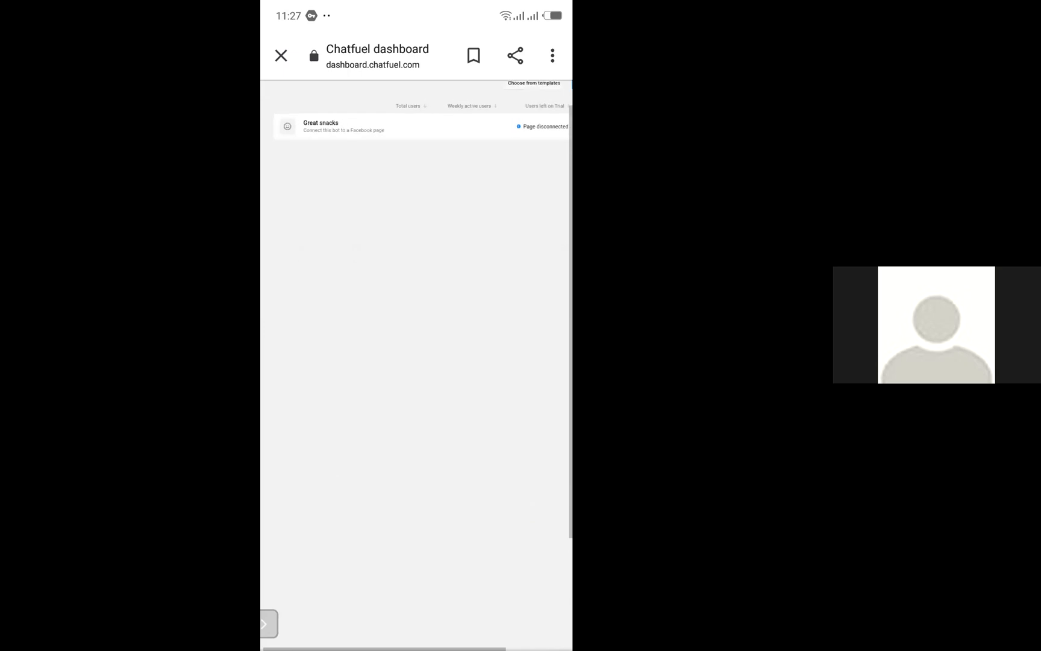
scroll(416, 362, down, 1)
scroll(416, 362, left, 2)
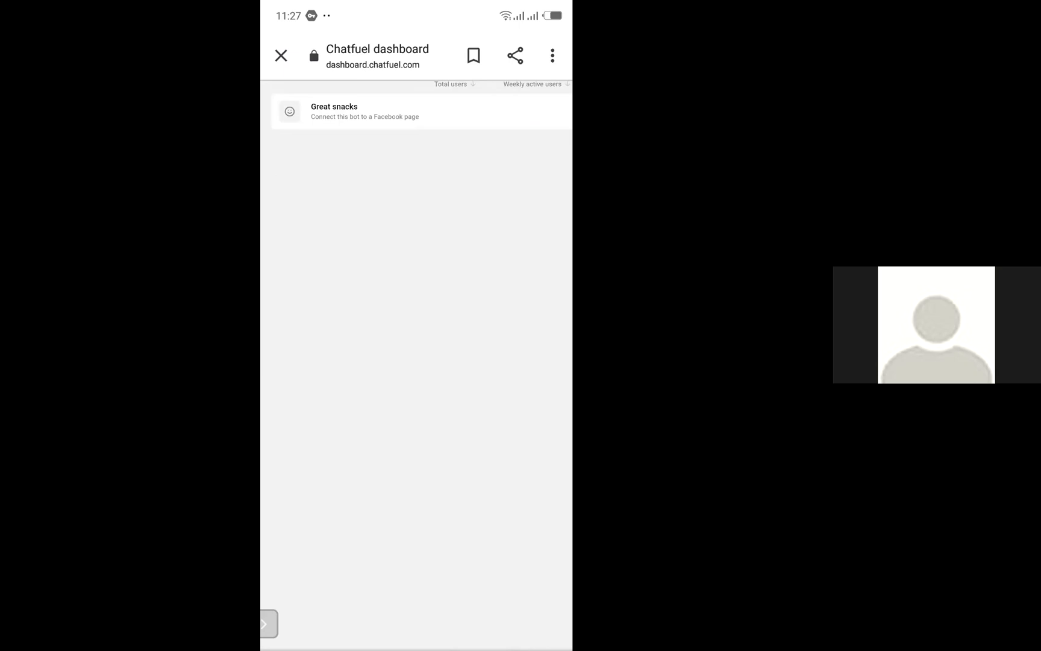
scroll(416, 362, down, 3)
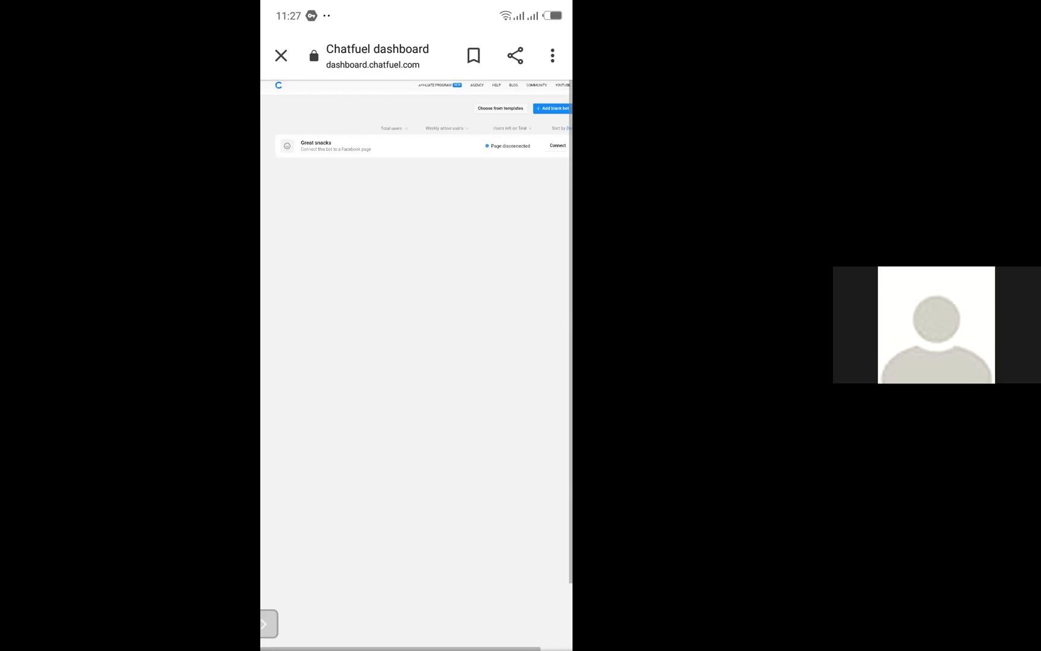
scroll(416, 361, down, 1)
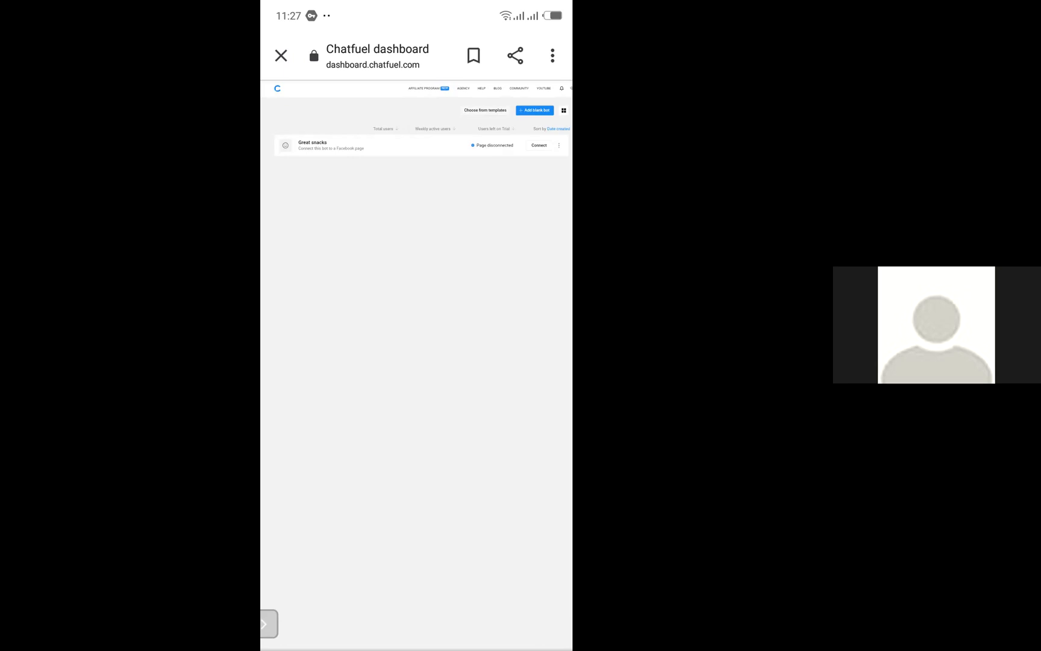
click(313, 144)
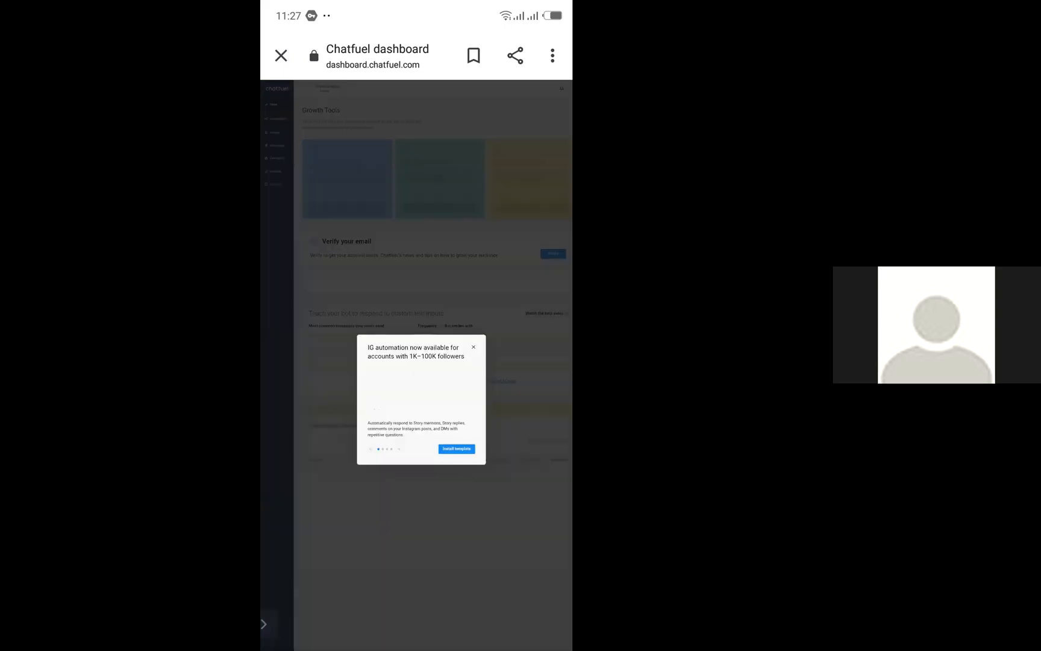
Switch from the Chatfuel dashboard to the Zoom app among the phone's recent apps
drag(416, 648, 416, 422)
drag(416, 3, 417, 232)
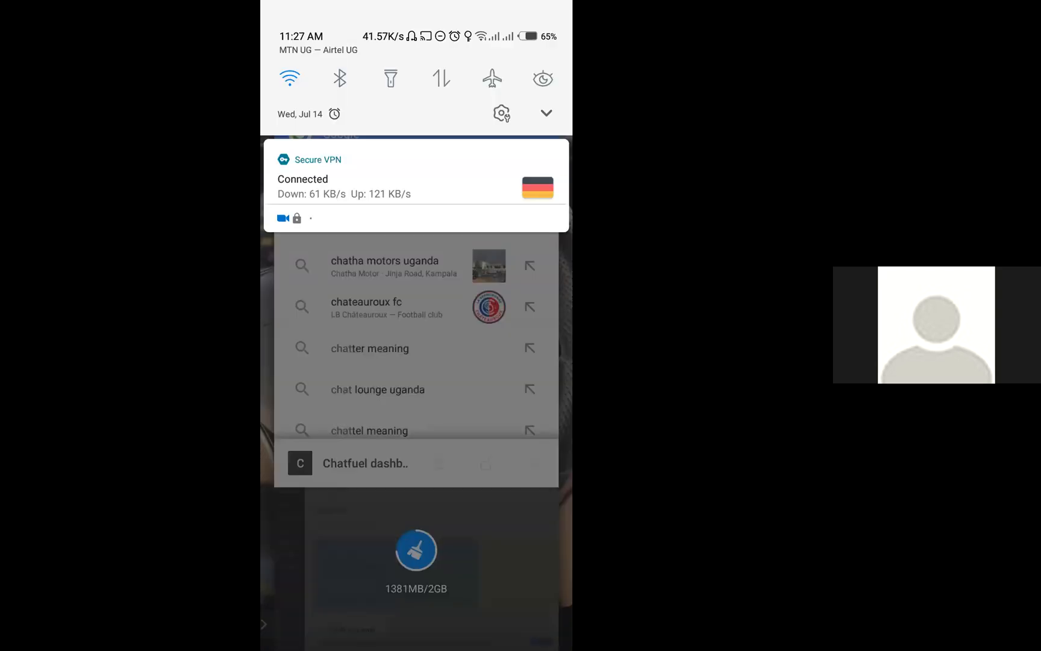
drag(416, 482, 416, 211)
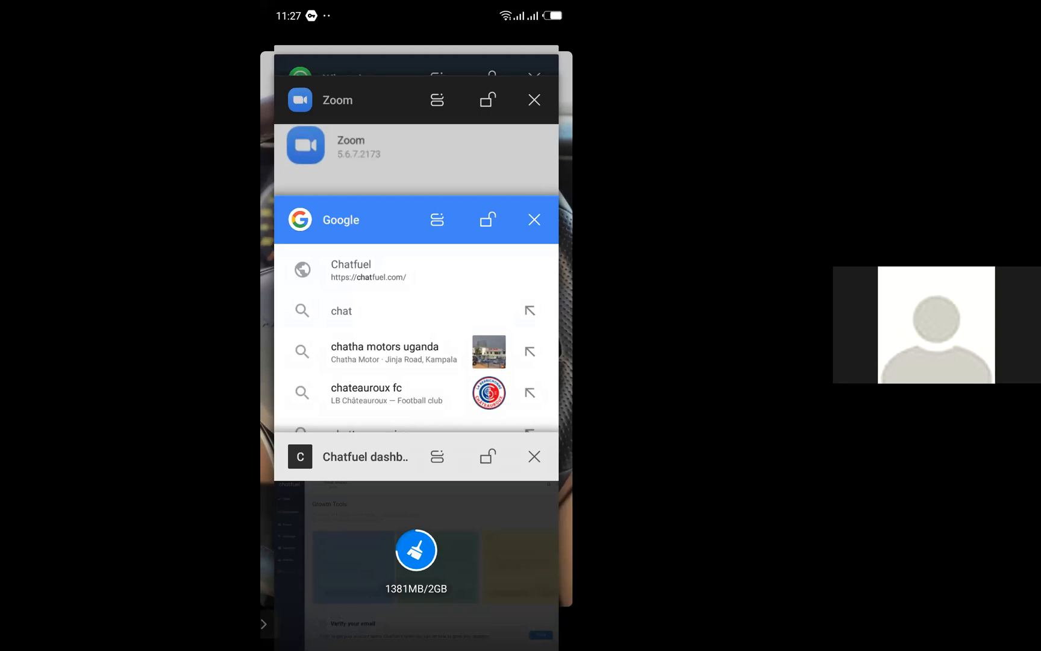
click(385, 153)
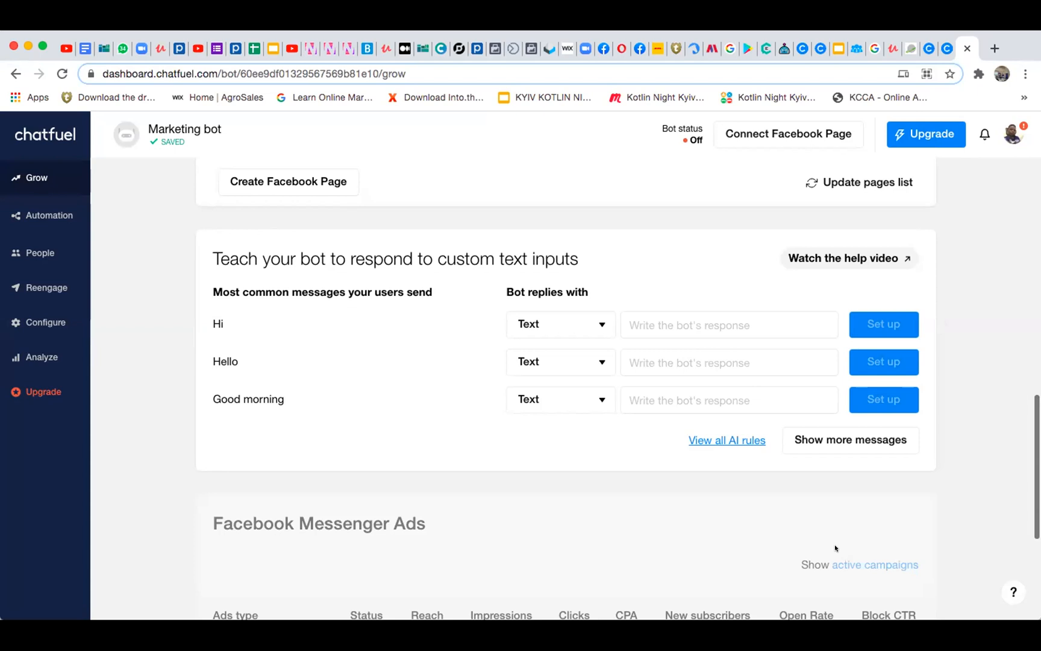
Look through the Marketing bot's Growth Tools page, including the tool cards, Facebook pages, custom text replies and Facebook Messenger Ads
scroll(836, 398, up, 7)
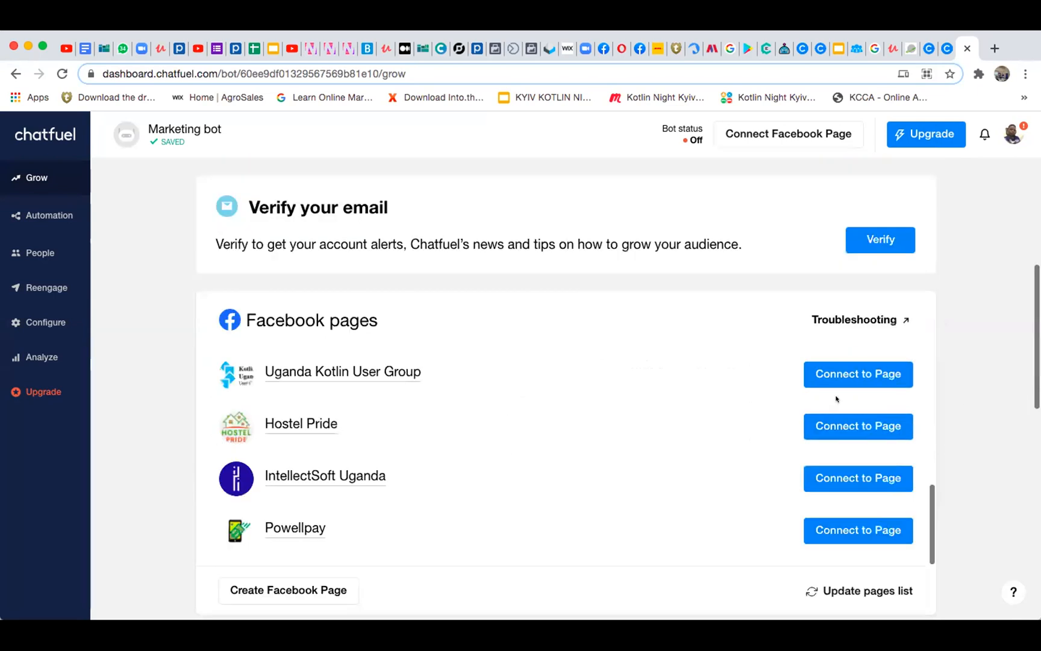
scroll(837, 399, up, 6)
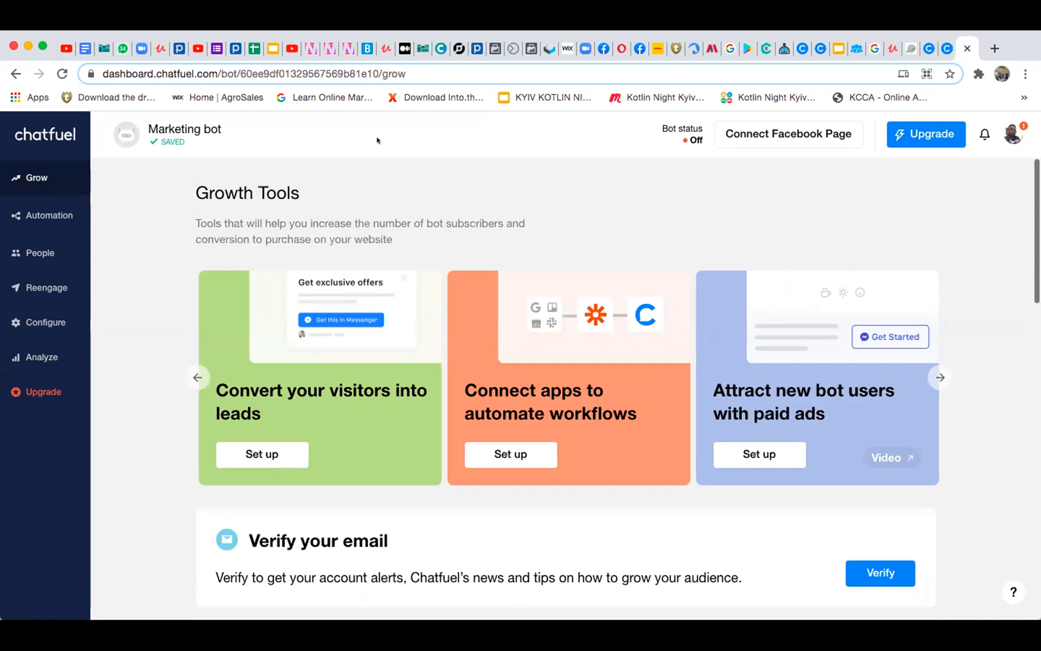
scroll(628, 510, down, 6)
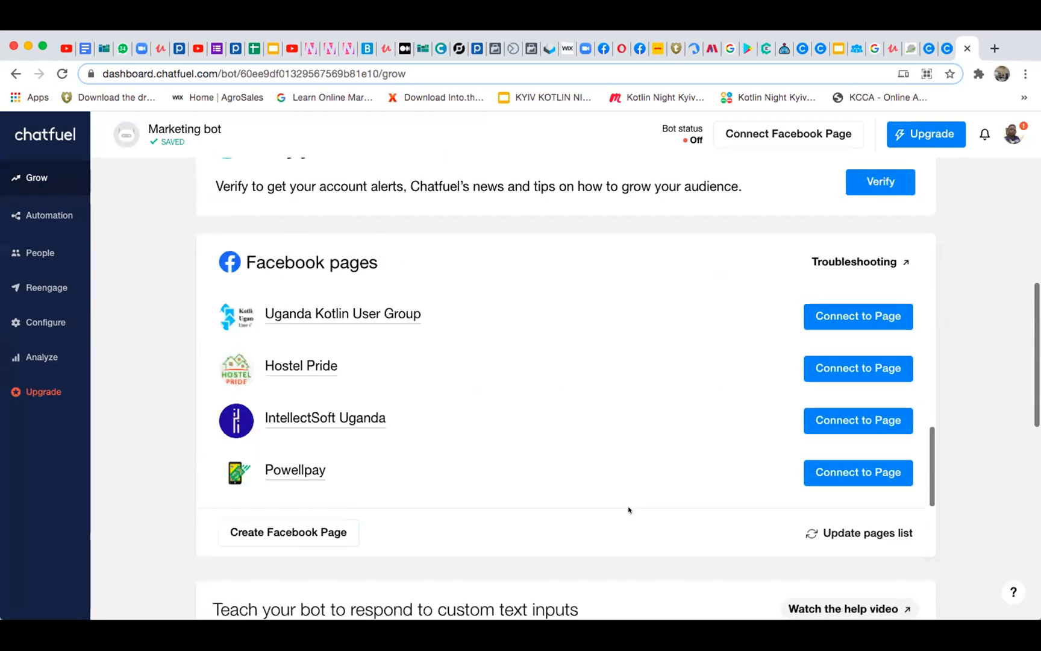
scroll(628, 509, up, 1)
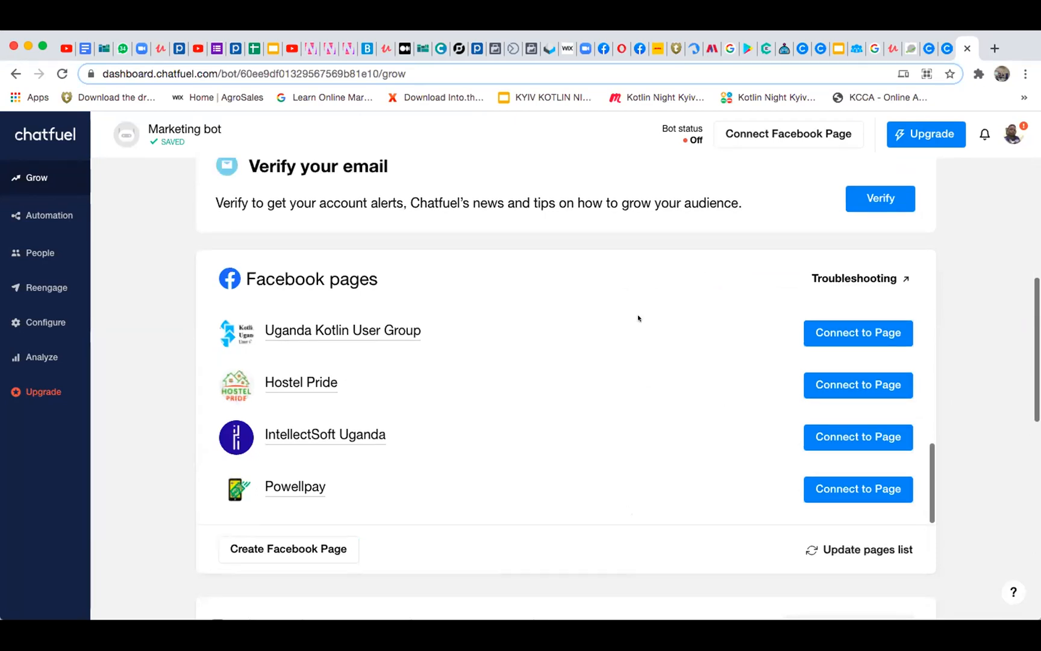
scroll(639, 319, down, 5)
scroll(640, 318, down, 2)
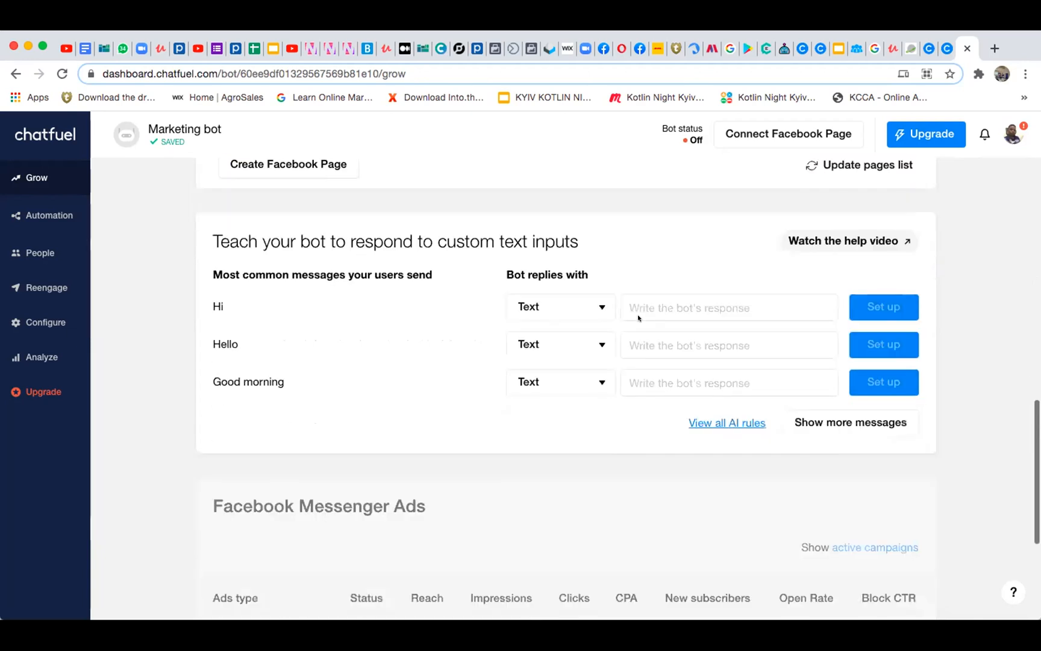
scroll(639, 318, up, 13)
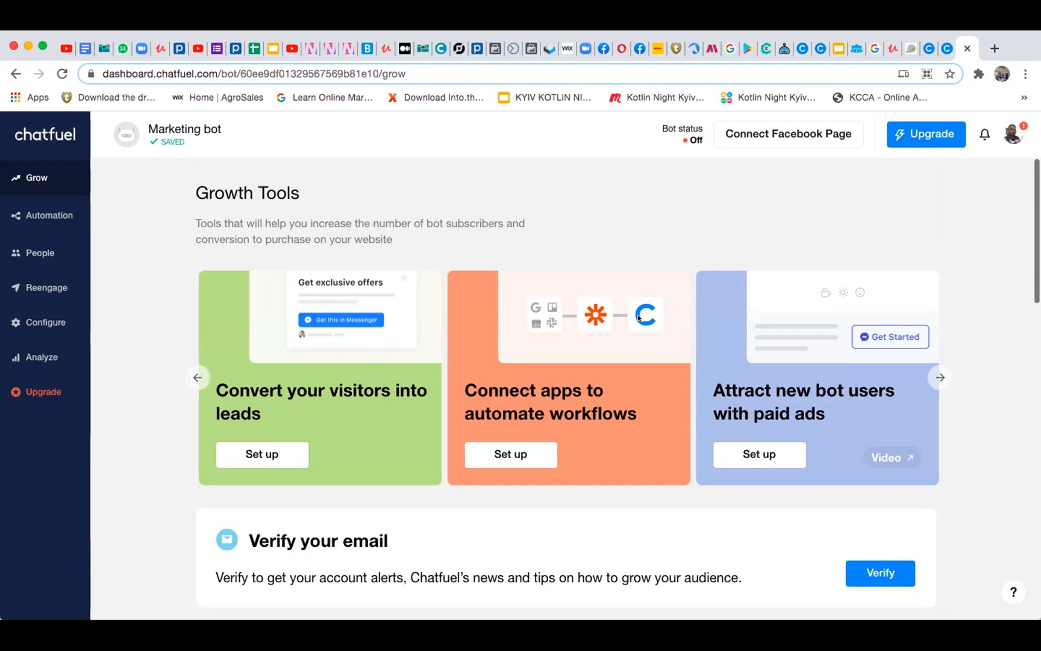
scroll(695, 366, down, 2)
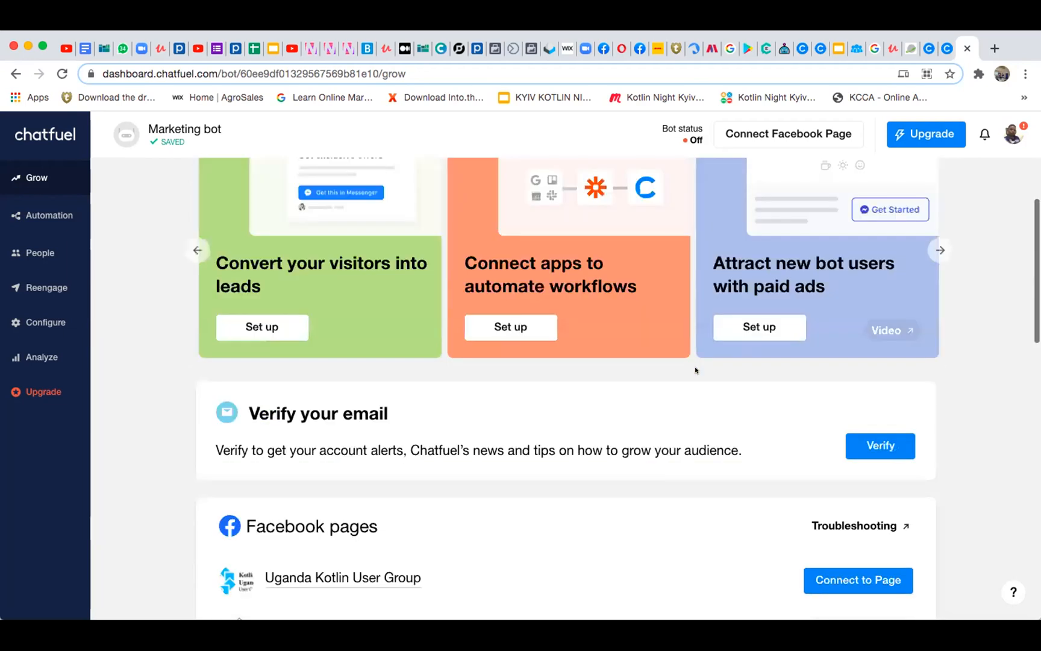
scroll(695, 370, down, 10)
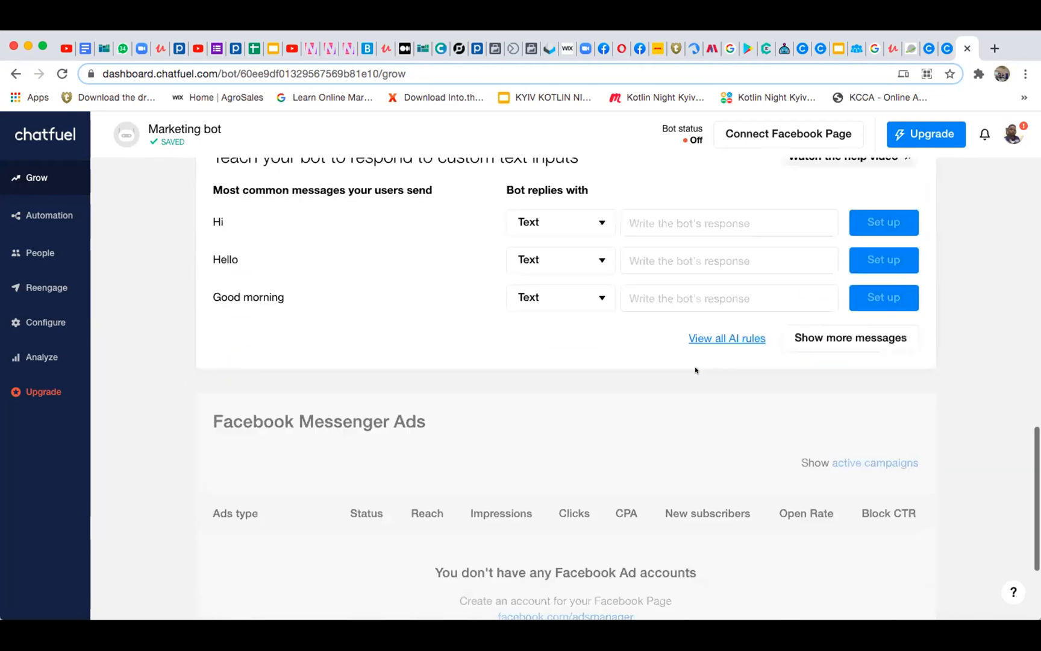
scroll(695, 370, up, 7)
scroll(695, 370, down, 2)
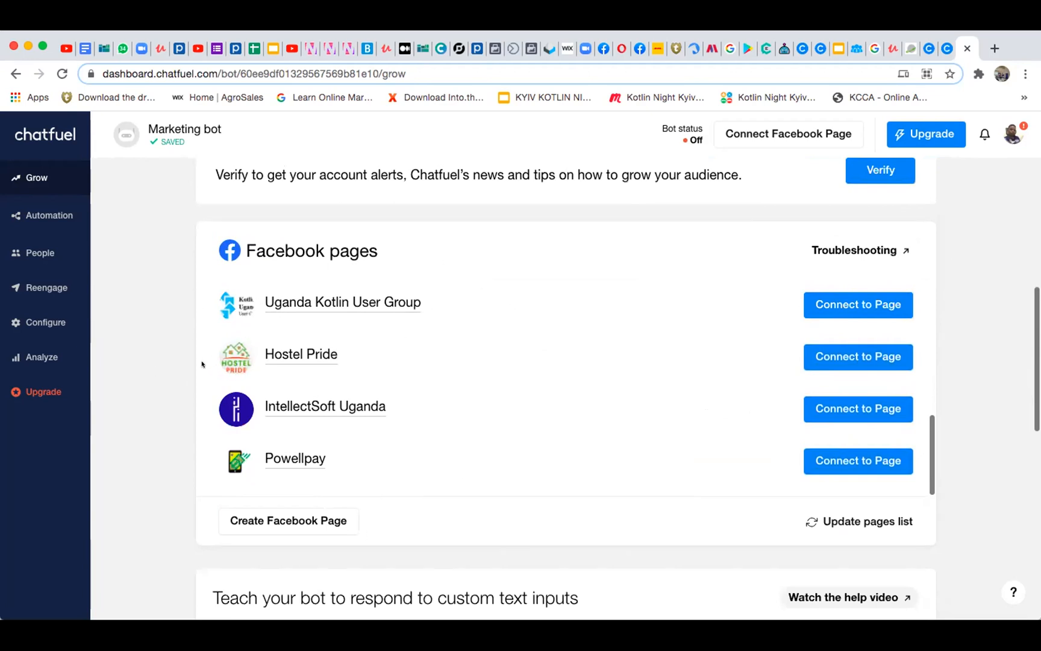
Examine the list of Facebook pages and their bot connections, along with the replies to common user messages
scroll(274, 362, down, 2)
scroll(274, 362, down, 1)
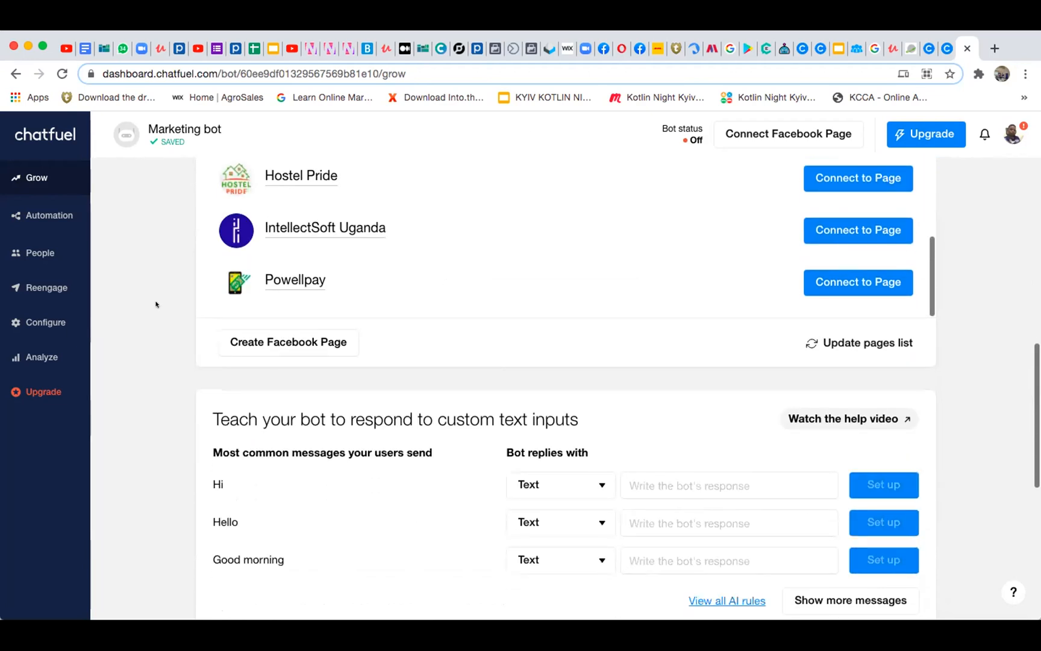
scroll(453, 300, down, 2)
scroll(453, 300, up, 1)
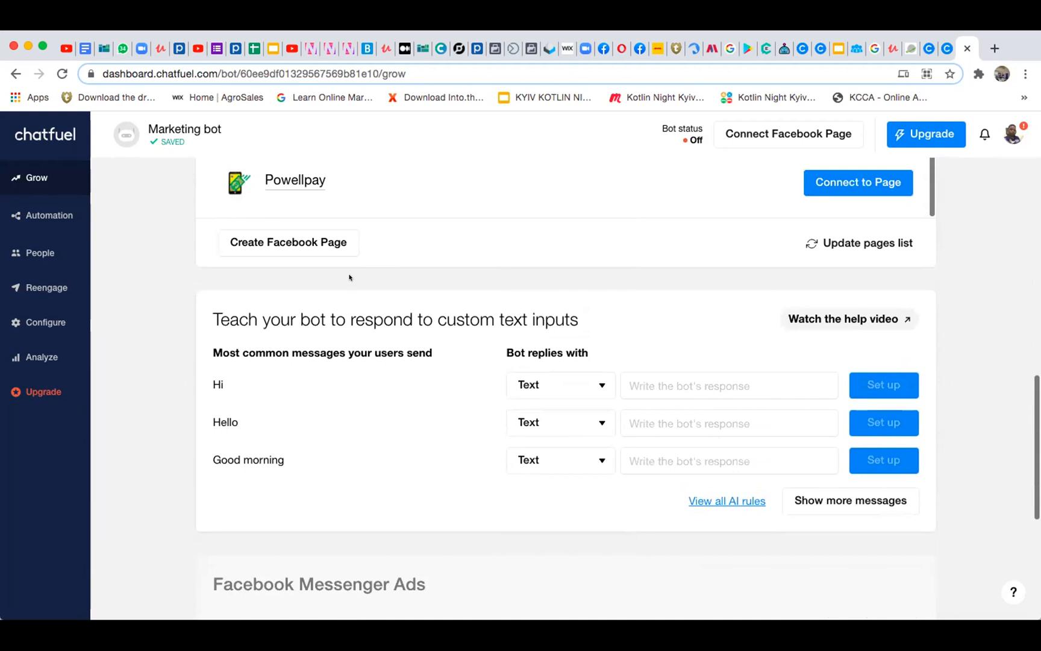
scroll(365, 259, up, 1)
scroll(366, 259, up, 5)
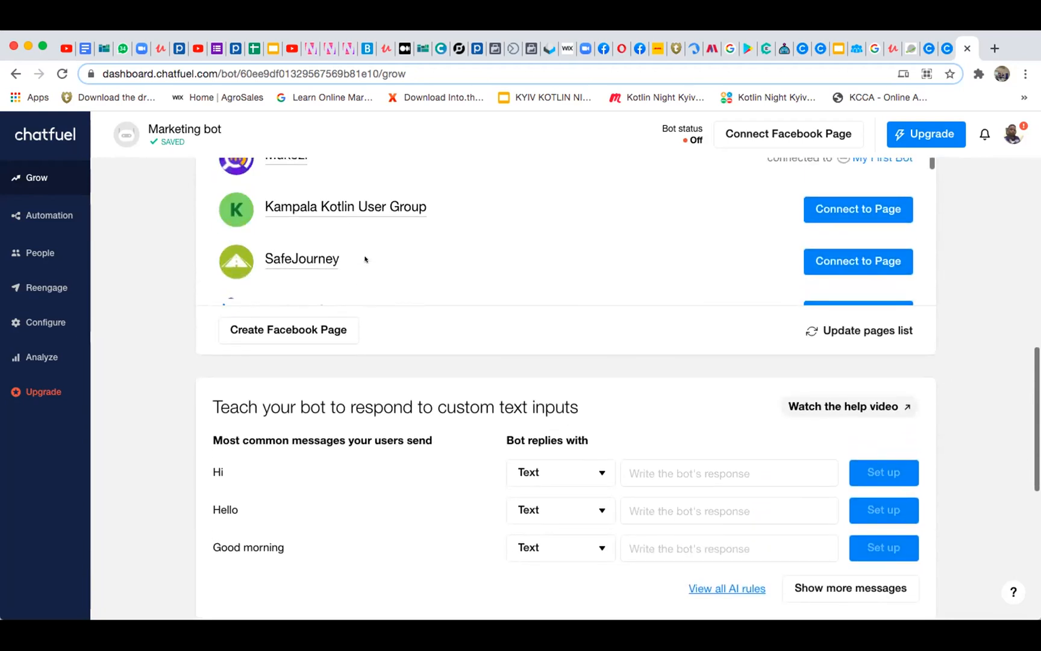
scroll(365, 259, up, 5)
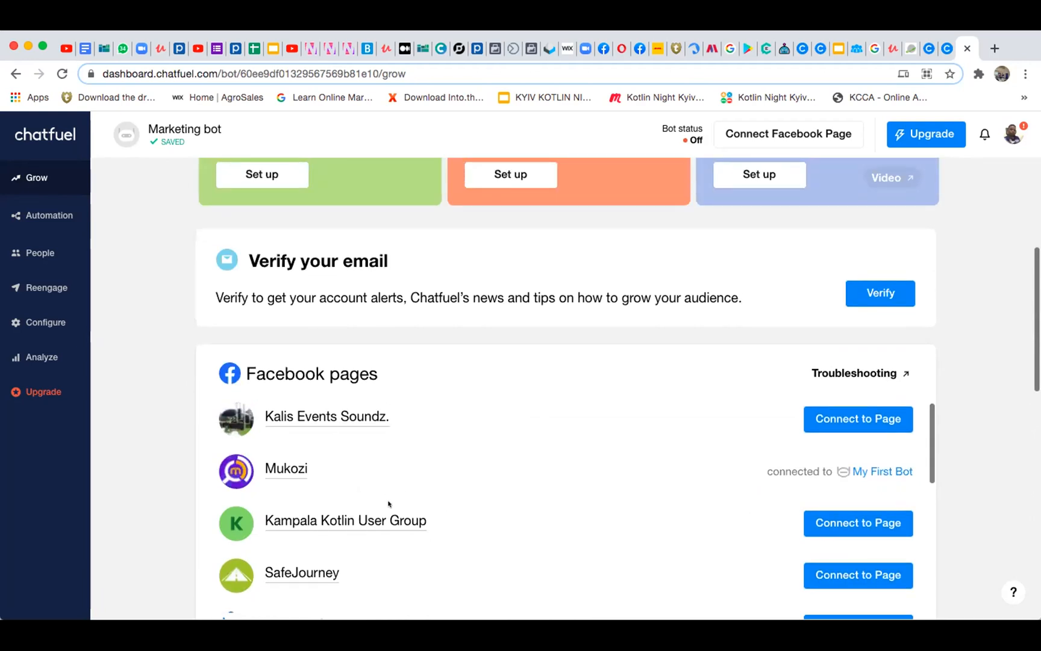
Write "Good morning to you" as the bot's text reply to the common message "Good morning"
scroll(388, 504, down, 8)
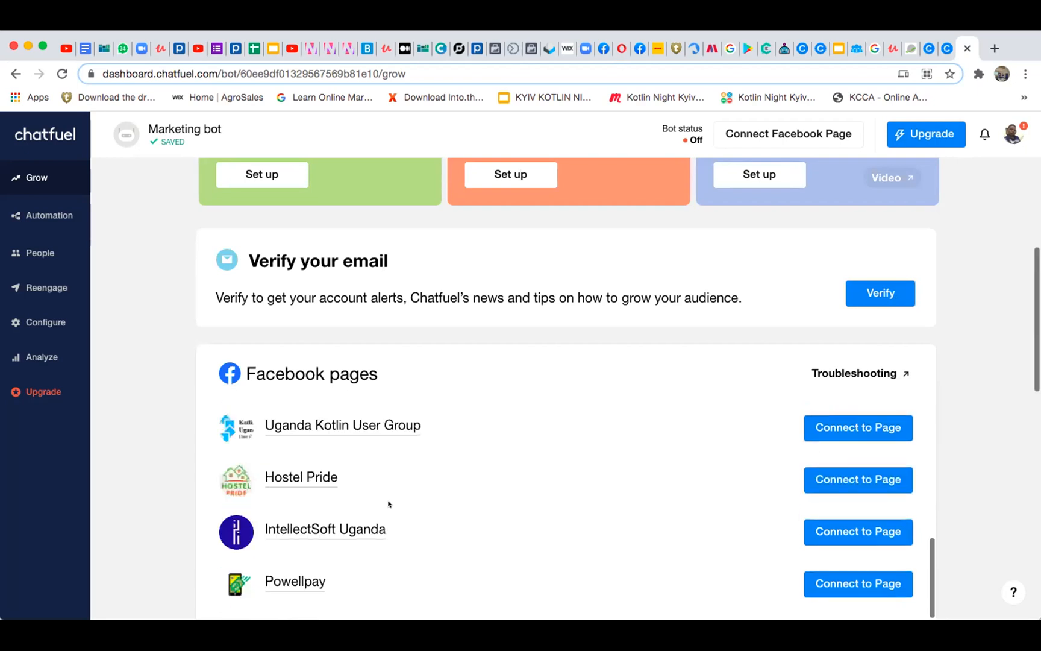
scroll(388, 503, down, 3)
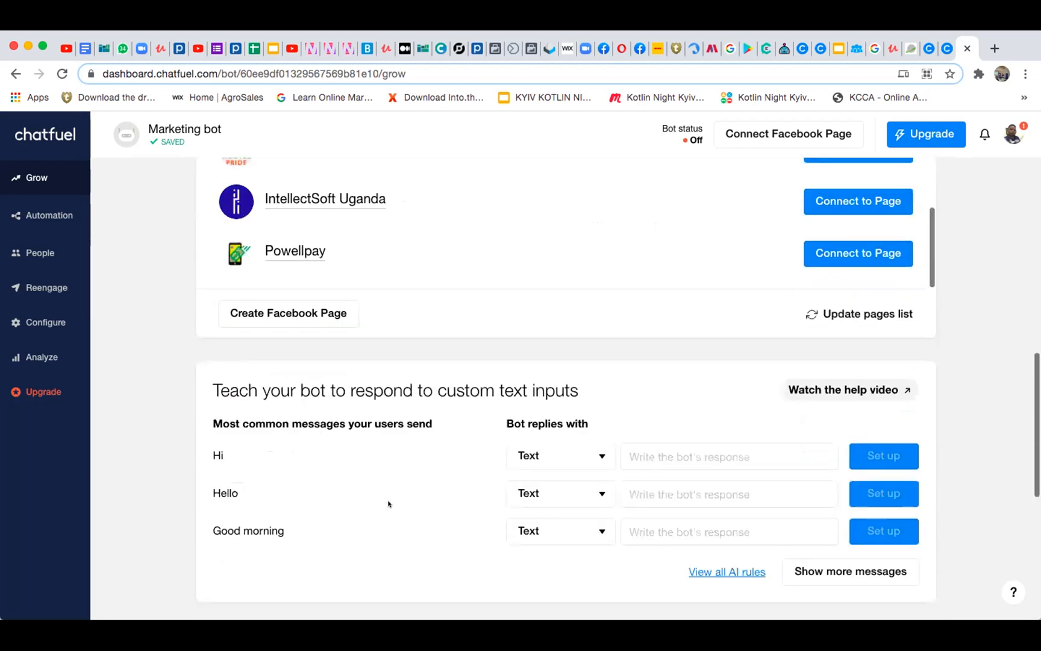
scroll(388, 504, down, 3)
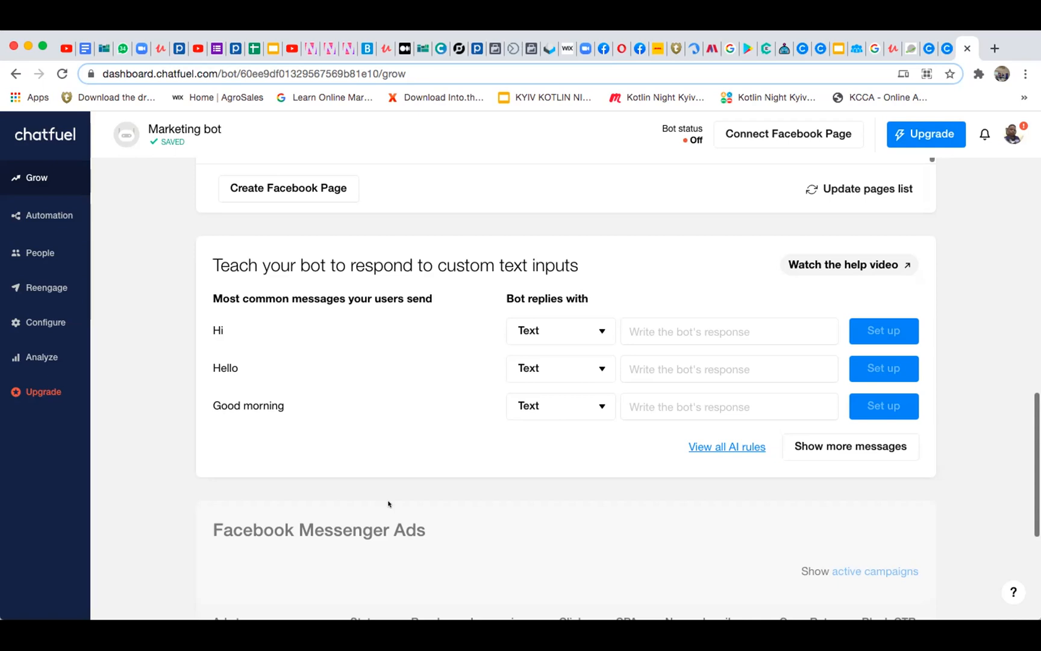
click(686, 398)
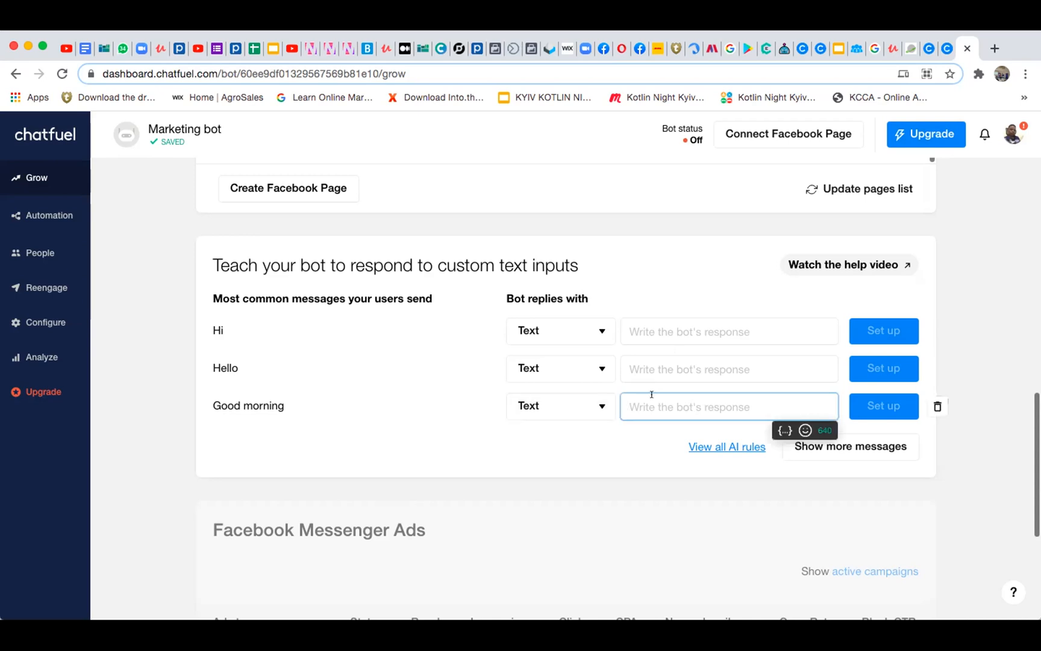
text(Good morning to you)
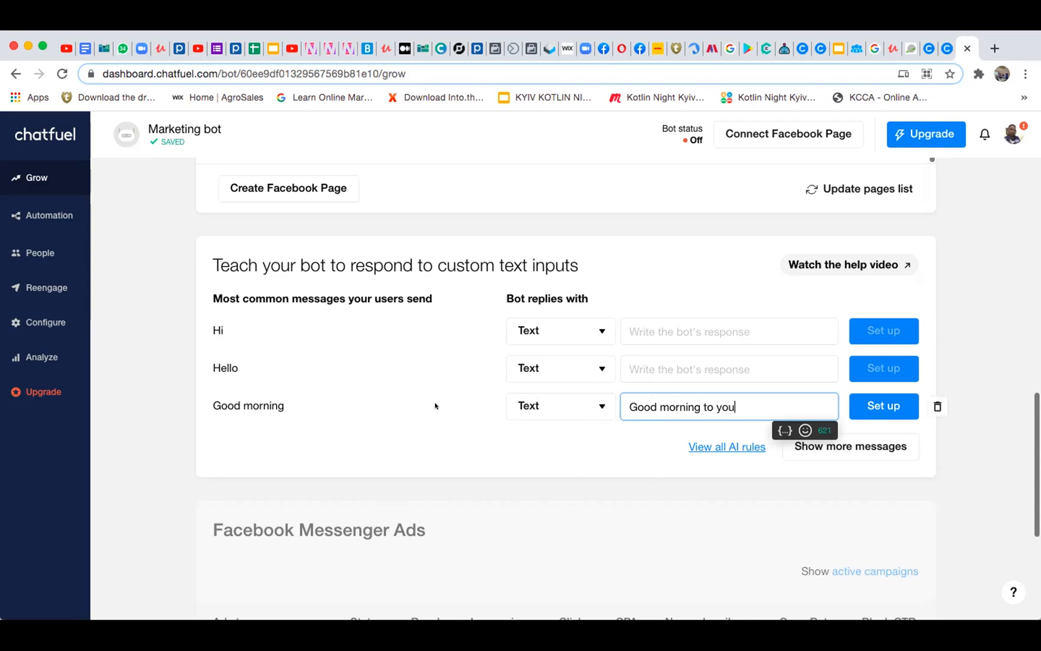
click(695, 369)
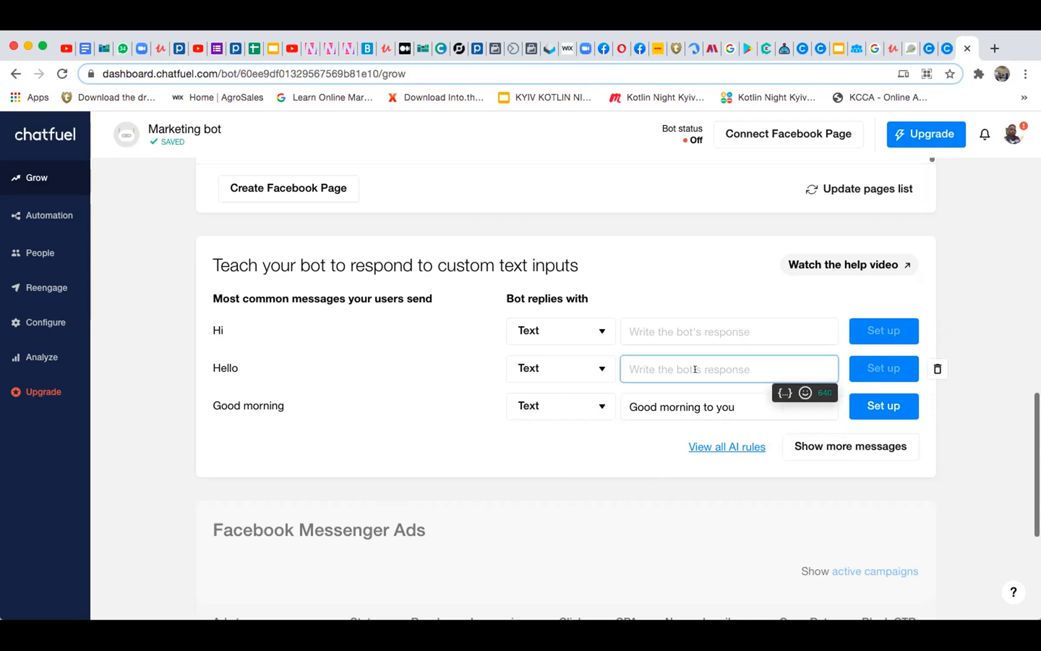
text(Thank)
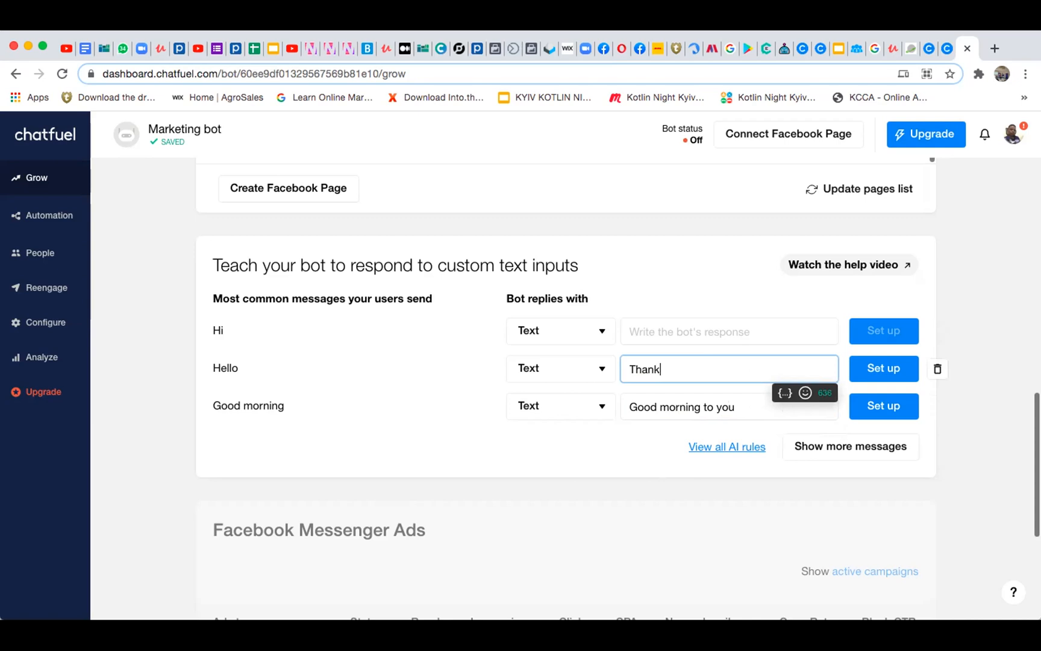
key(BackSpace)
key(BackSpace)
key(BackSpace)
key(BackSpace)
key(BackSpace)
key(BackSpace)
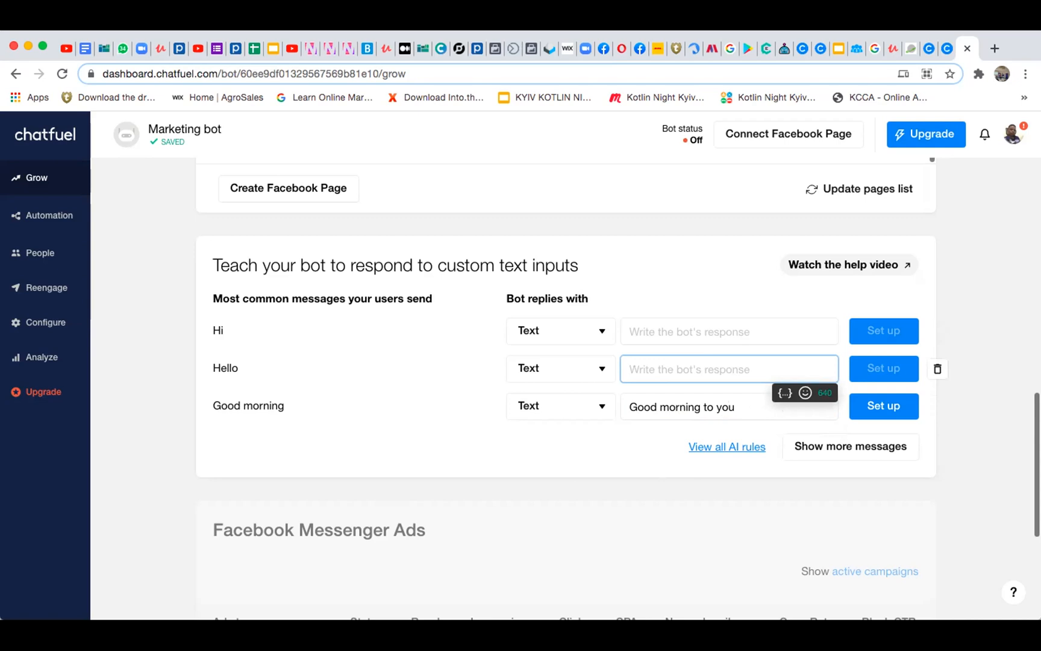
text(Hello)
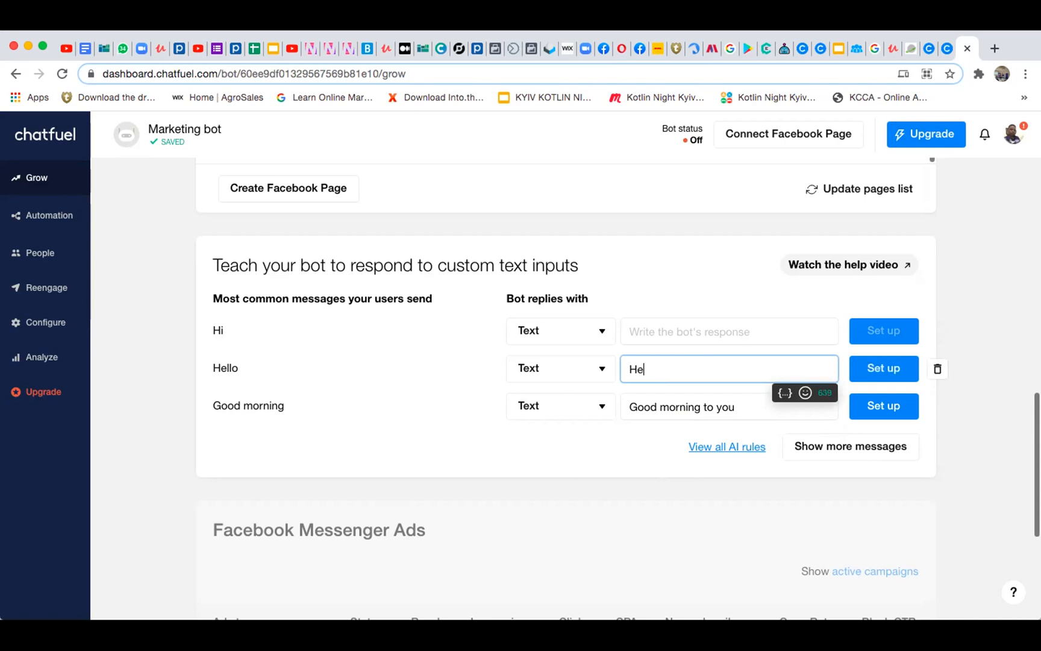
key(BackSpace)
key(BackSpace)
key(BackSpace)
key(BackSpace)
key(BackSpace)
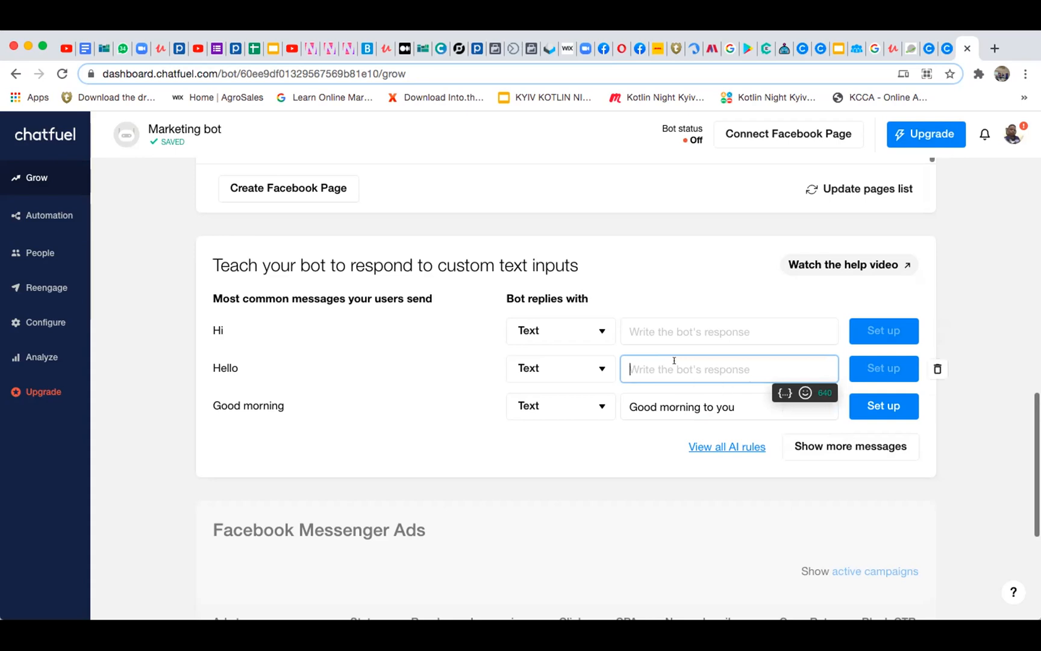
Write "Hello, Thankyou for contacting us" as the bot's text reply to the common message "Hello"
text(Hello)
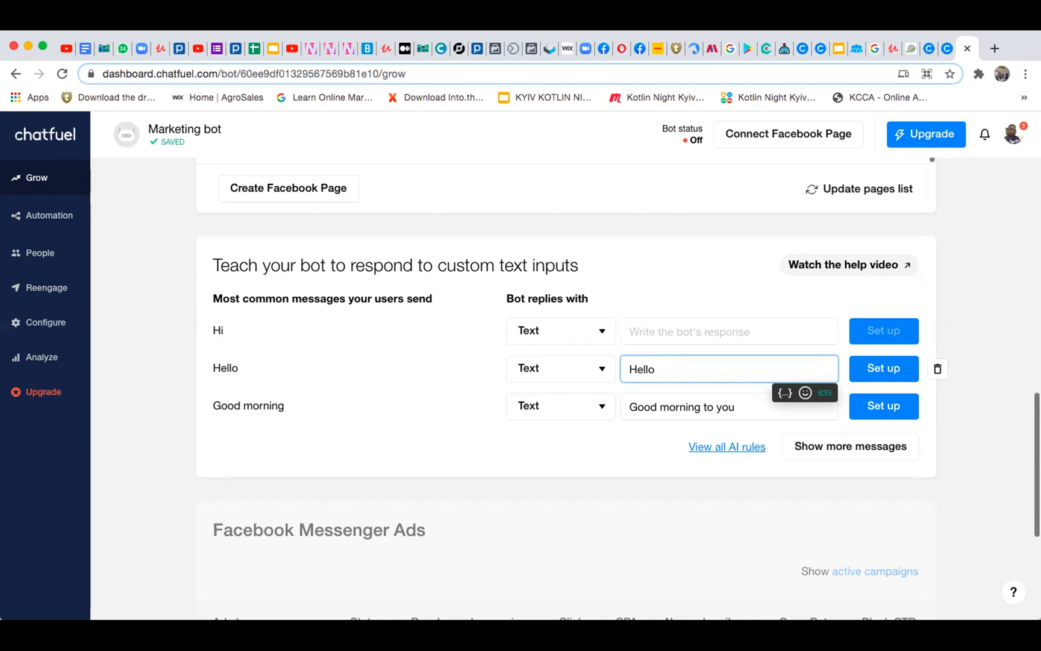
text(, Thankyou for contacting us)
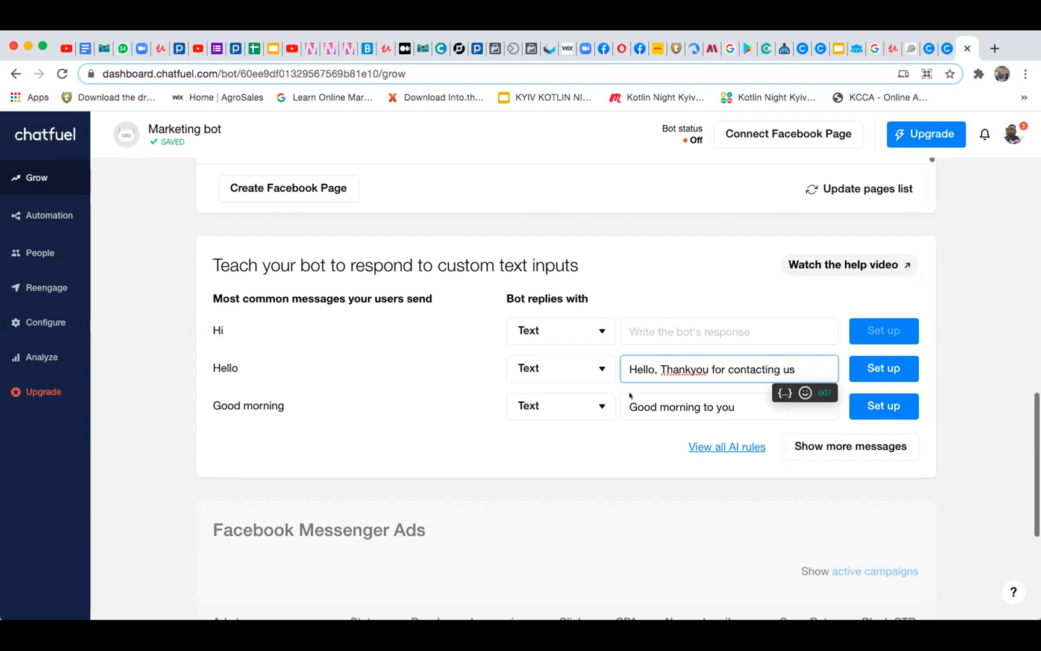
click(673, 319)
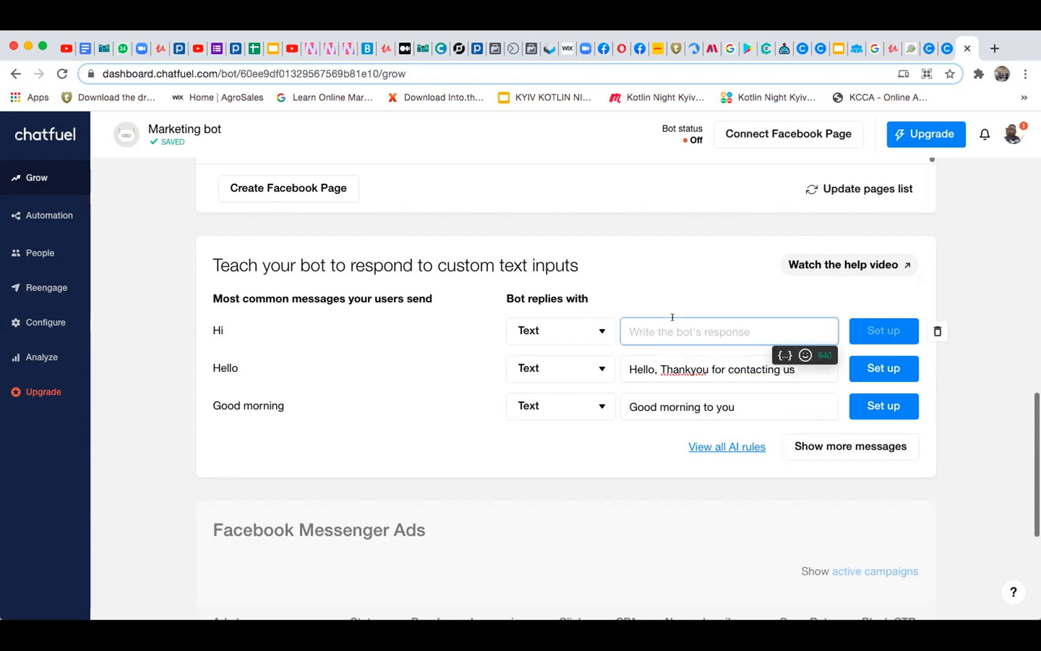
text(Hey)
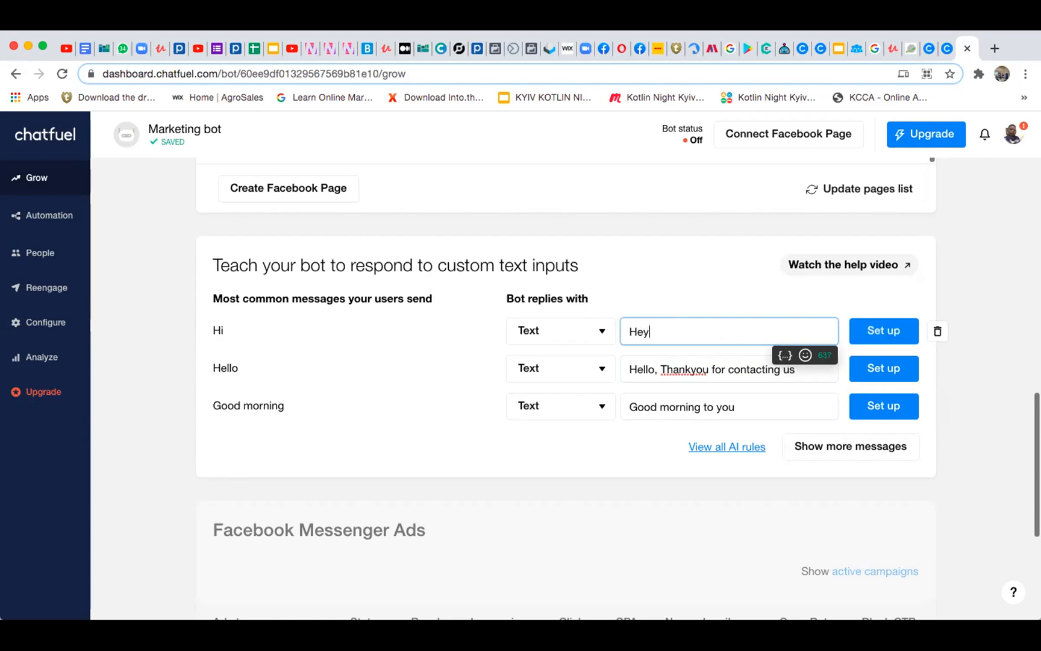
key(BackSpace)
key(BackSpace)
key(BackSpace)
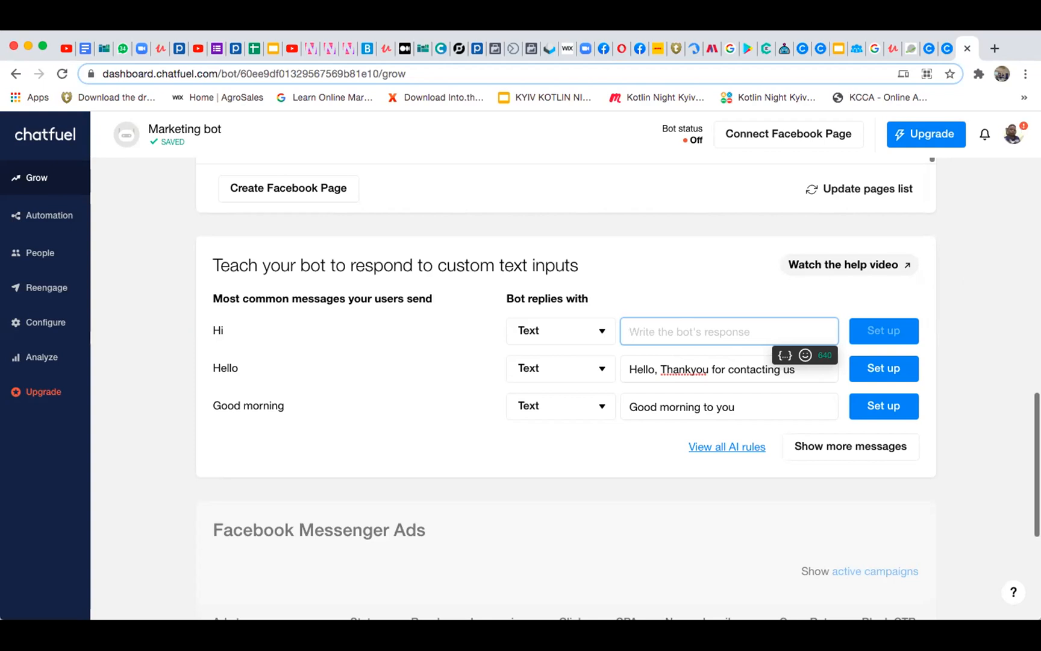
Set up the written replies for "Hello" and "Good morning" and dismiss their notifications
click(868, 367)
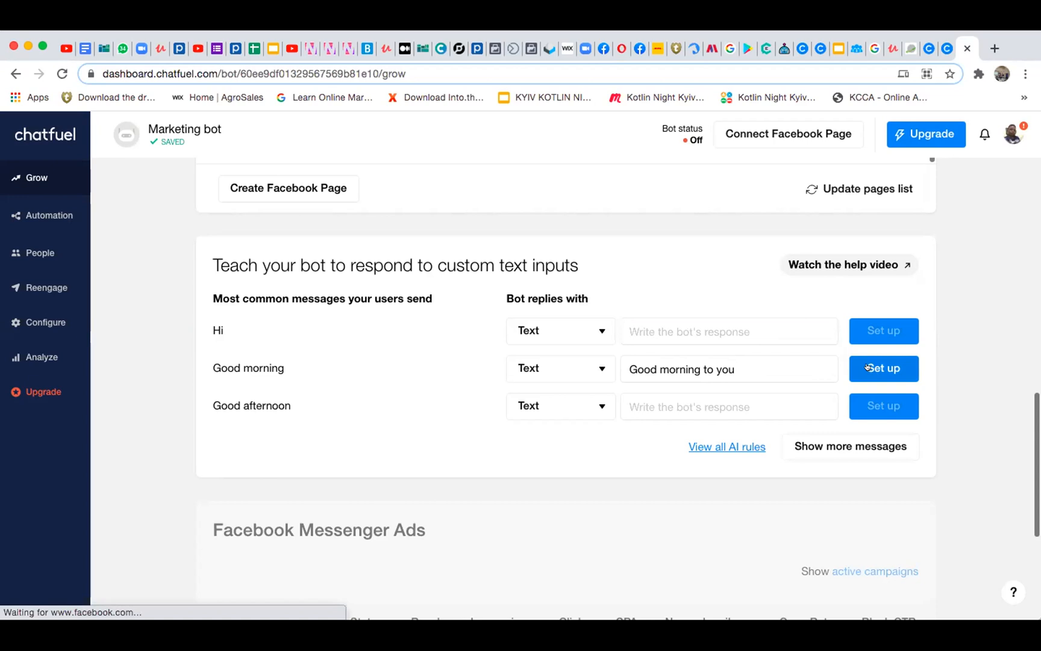
click(869, 367)
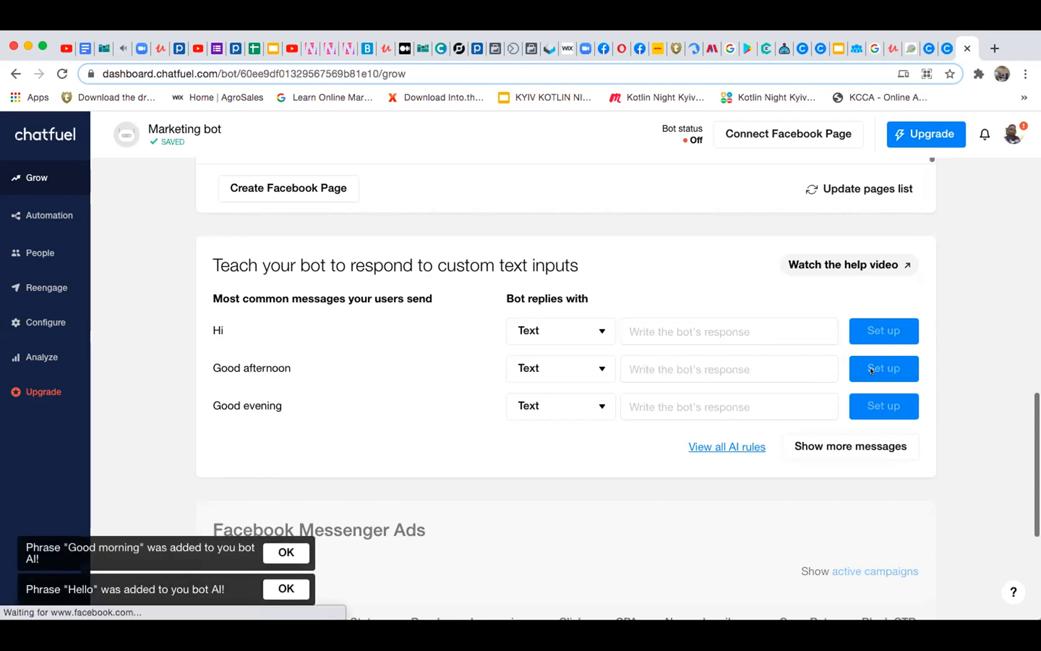
click(286, 552)
click(286, 586)
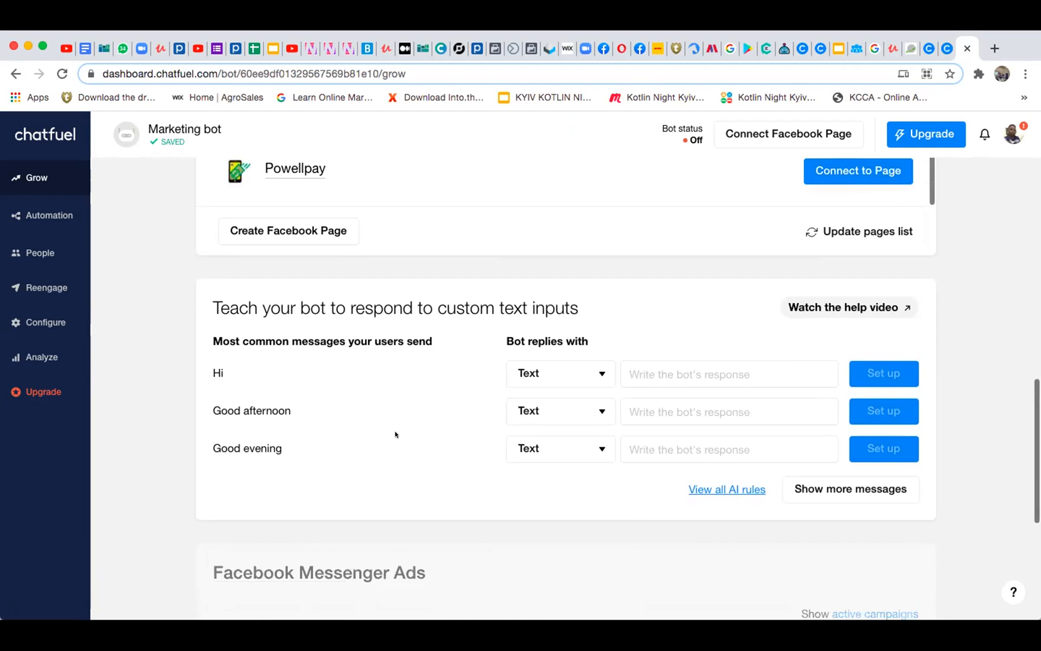
Review the Growth Tools page, from the tool cards and Facebook pages to the custom text replies and Facebook Messenger Ads
scroll(396, 434, up, 4)
scroll(396, 434, up, 3)
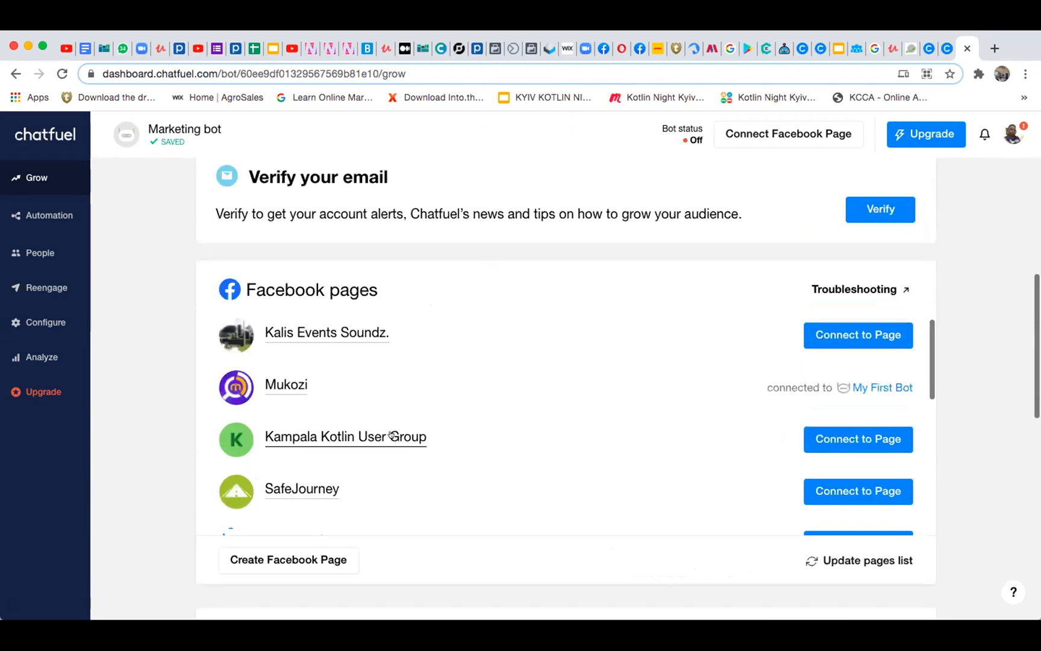
scroll(392, 435, down, 10)
scroll(395, 434, up, 4)
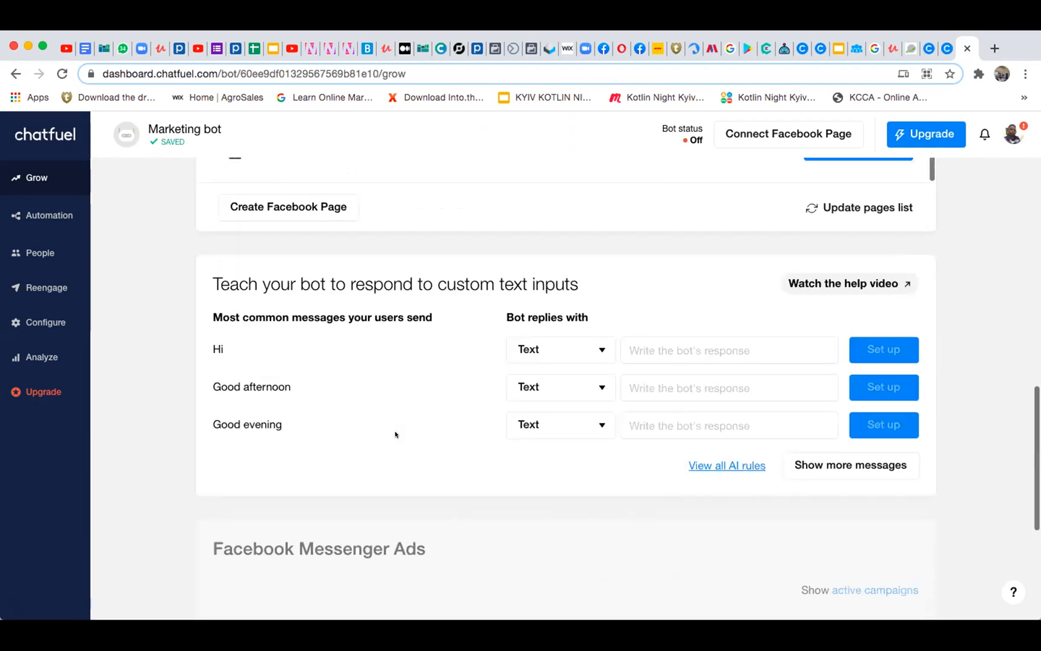
scroll(396, 434, up, 5)
scroll(396, 434, up, 10)
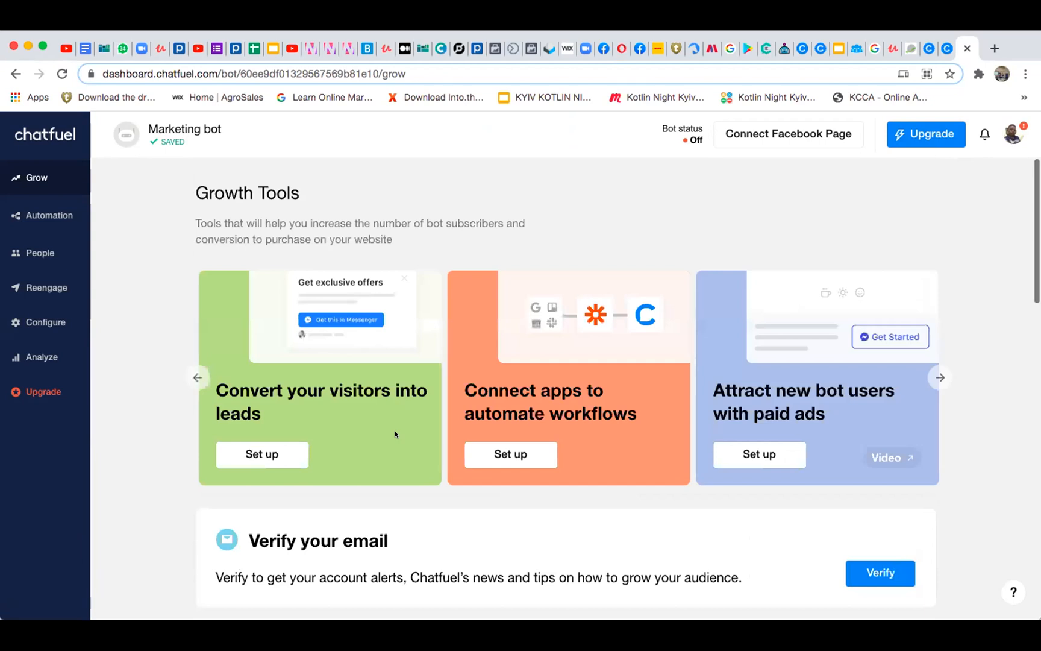
scroll(396, 434, down, 14)
scroll(395, 434, down, 4)
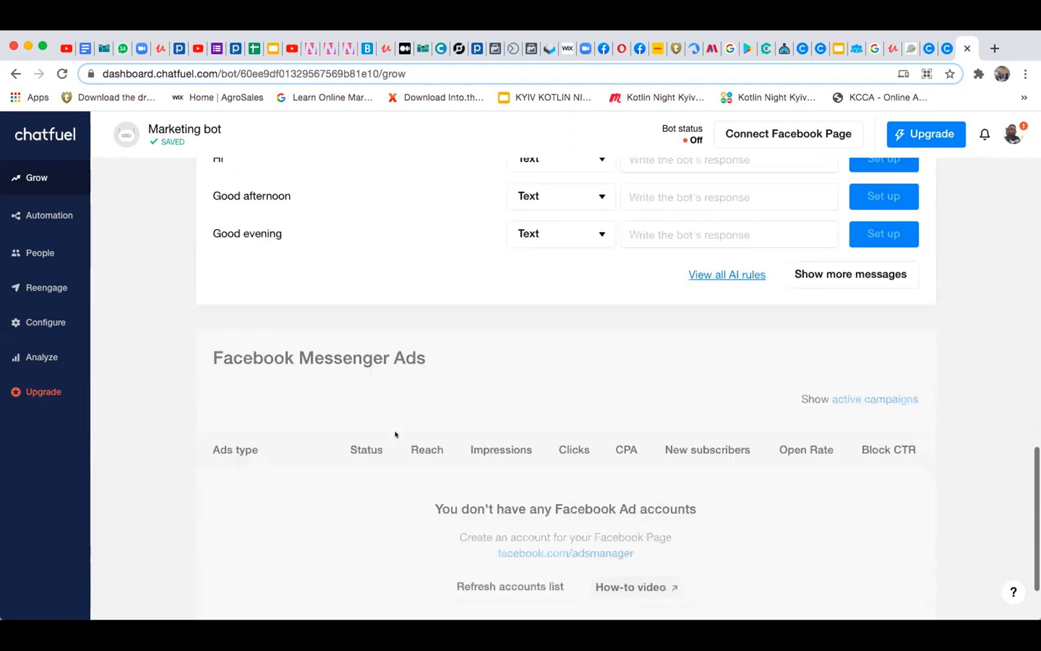
scroll(395, 434, up, 10)
scroll(395, 433, down, 7)
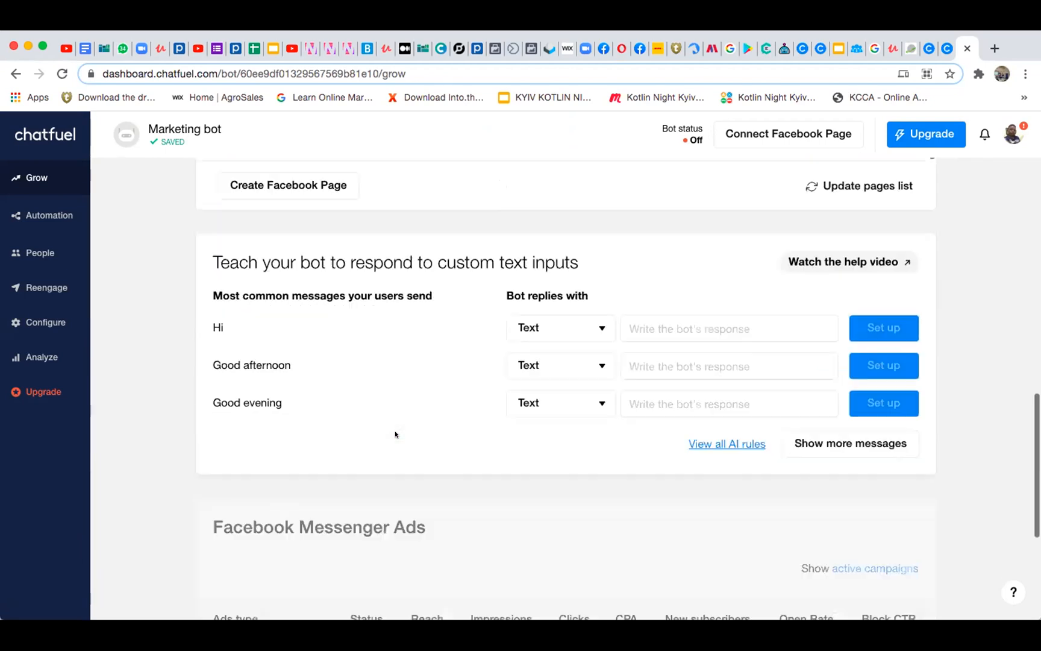
scroll(396, 434, up, 2)
scroll(395, 434, down, 3)
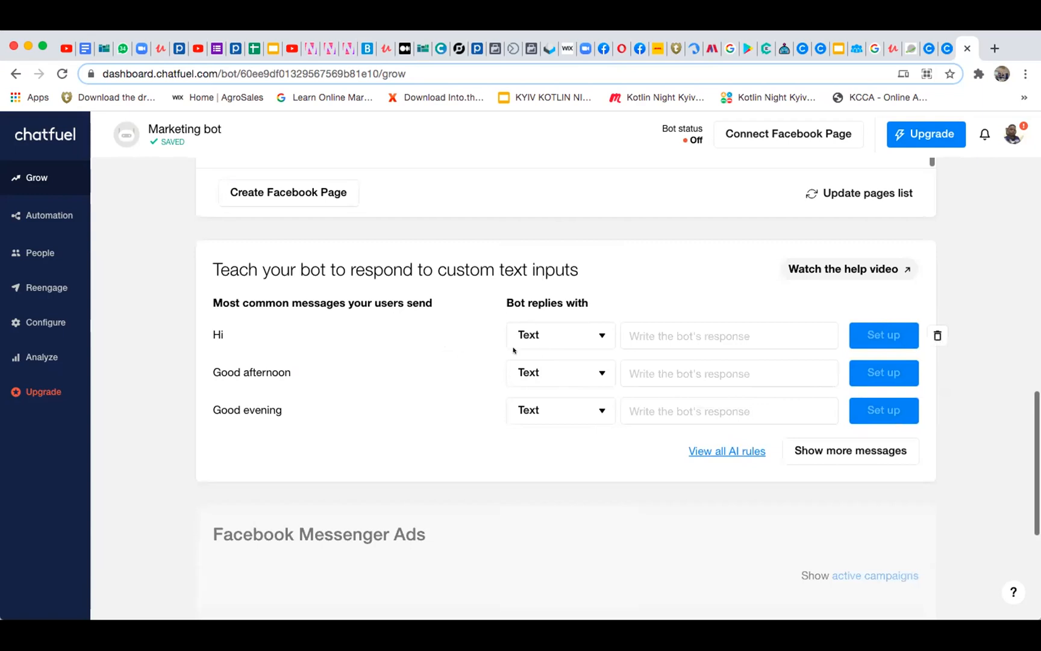
Write "Good afternoon to you" as the text reply to "Good afternoon" and set it up
click(695, 373)
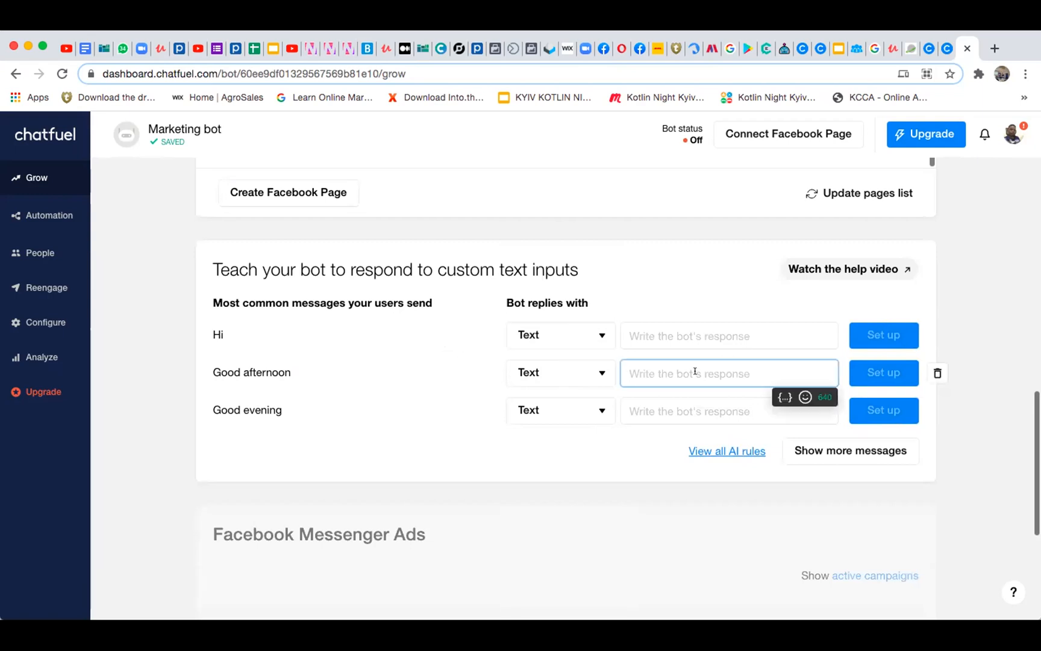
text(Good aftre)
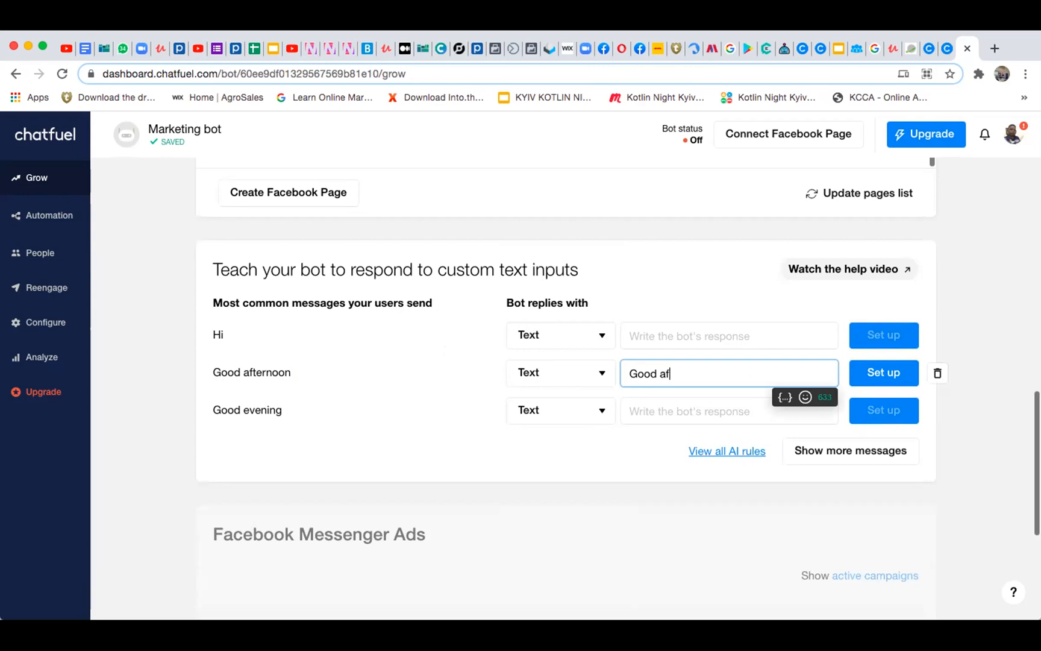
key(BackSpace)
key(BackSpace)
key(BackSpace)
text(er)
key(BackSpace)
key(BackSpace)
text(ternoon t)
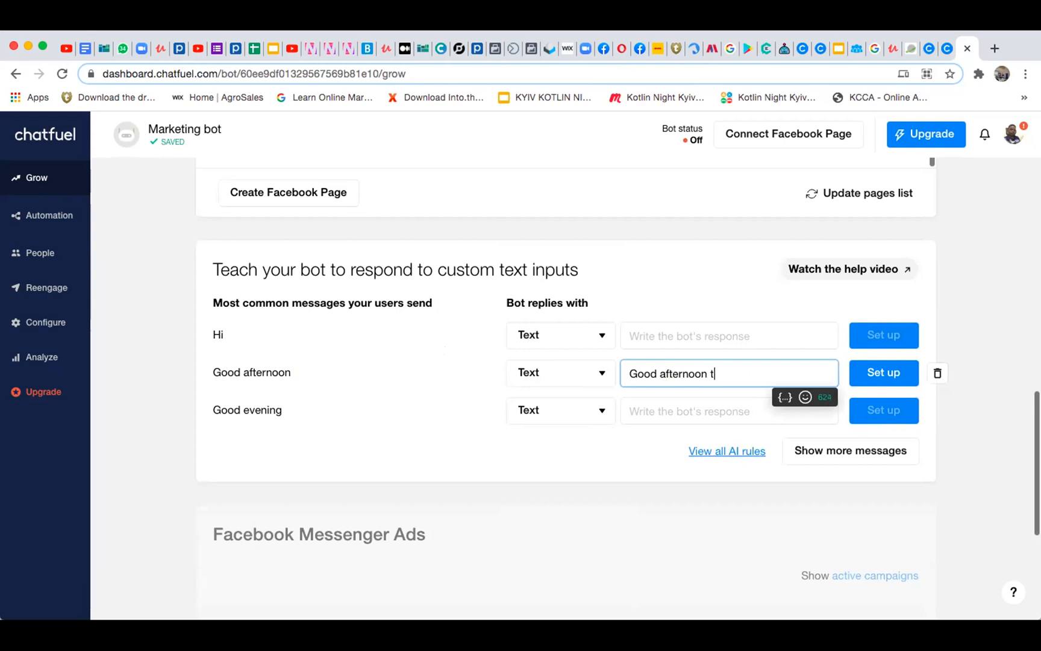
text(o you)
click(867, 372)
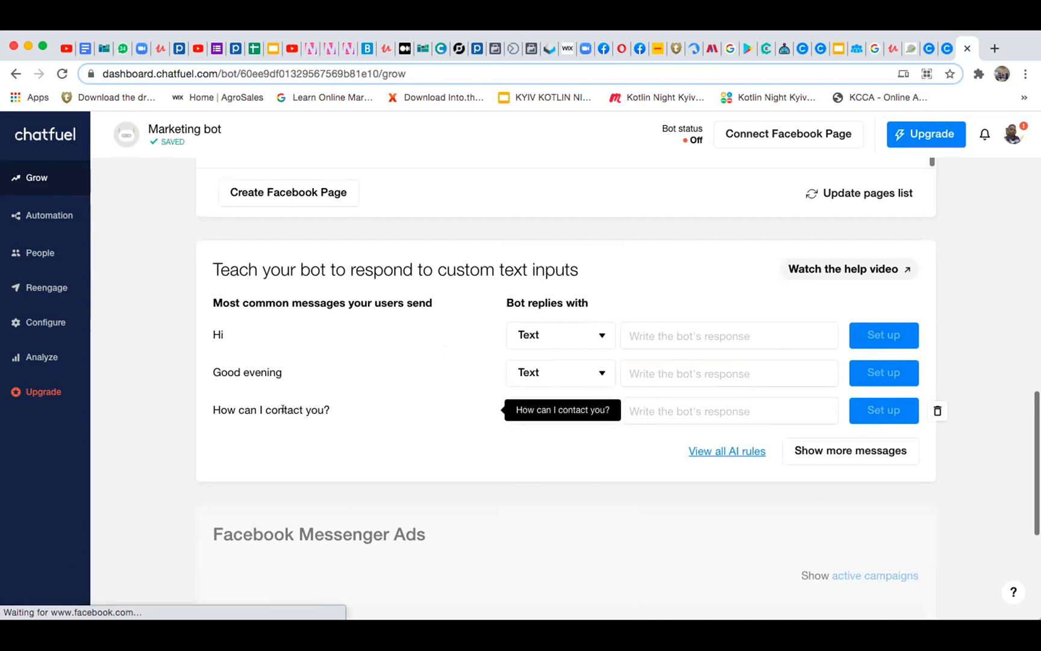
Set up a text reply to "How can I contact you?" reading "please call" followed by the contact phone number
click(708, 408)
text(p)
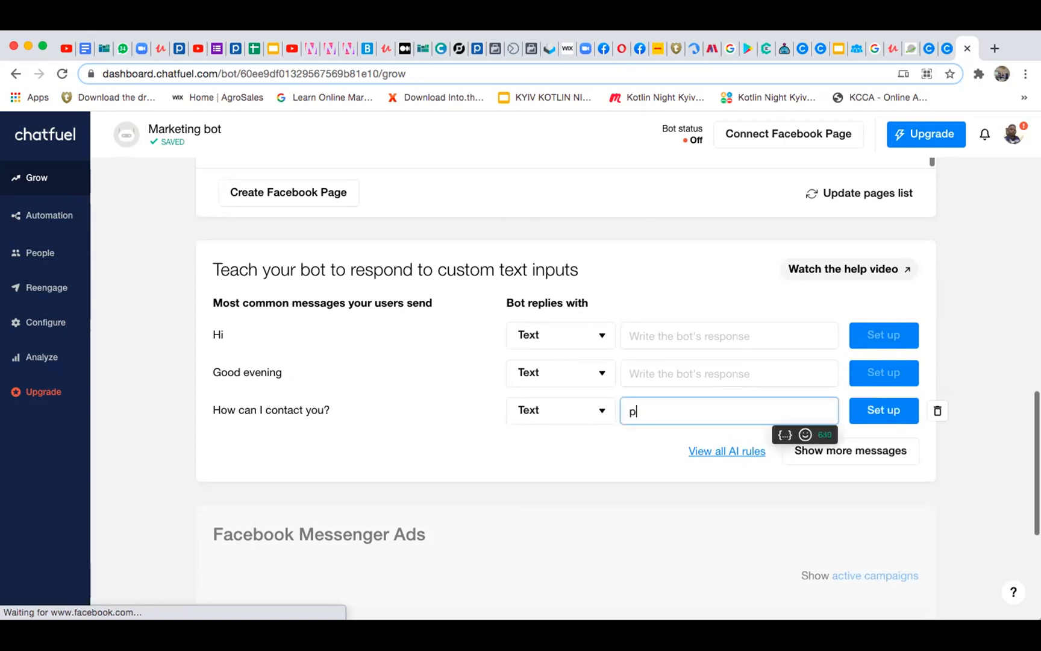
text(lease call 07777777777)
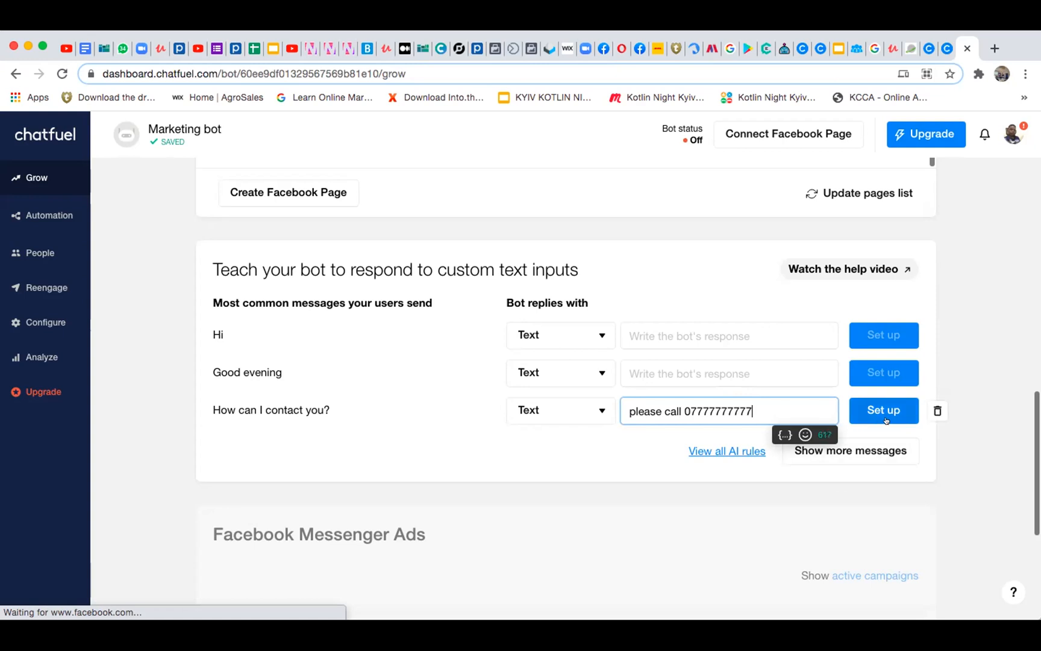
click(886, 418)
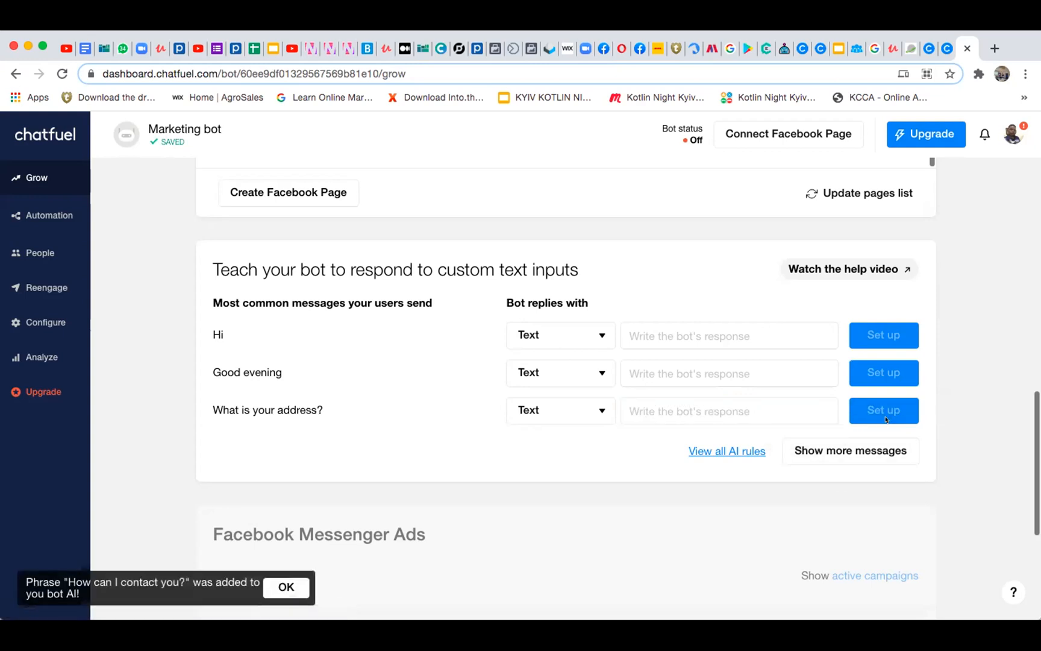
Set up a text reply to "What is your address?" that gives the business's address
click(655, 408)
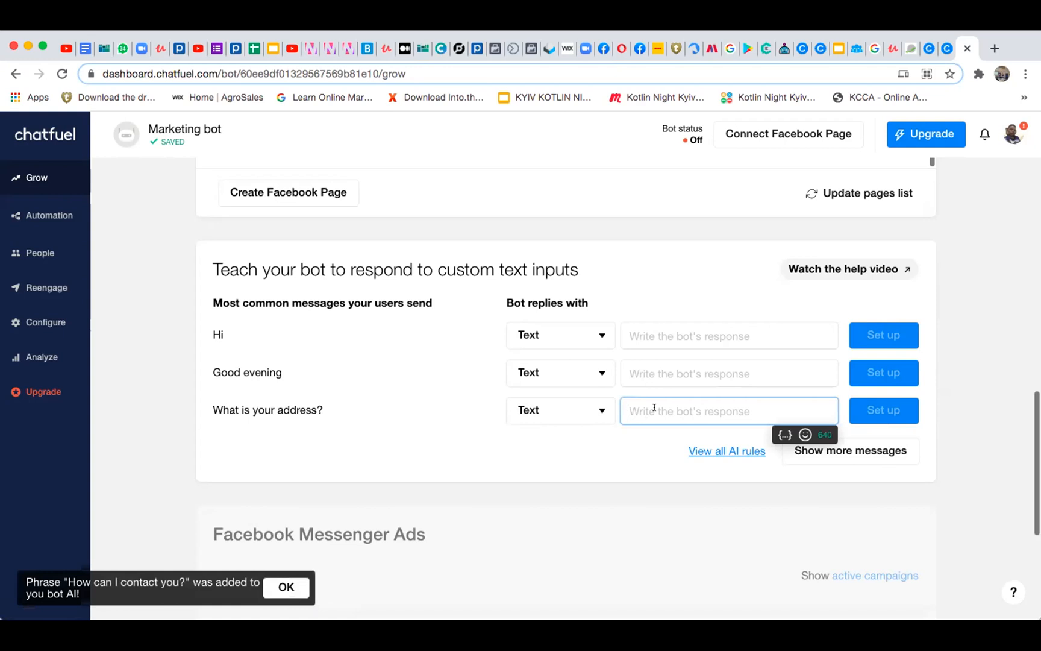
text(Ntinda)
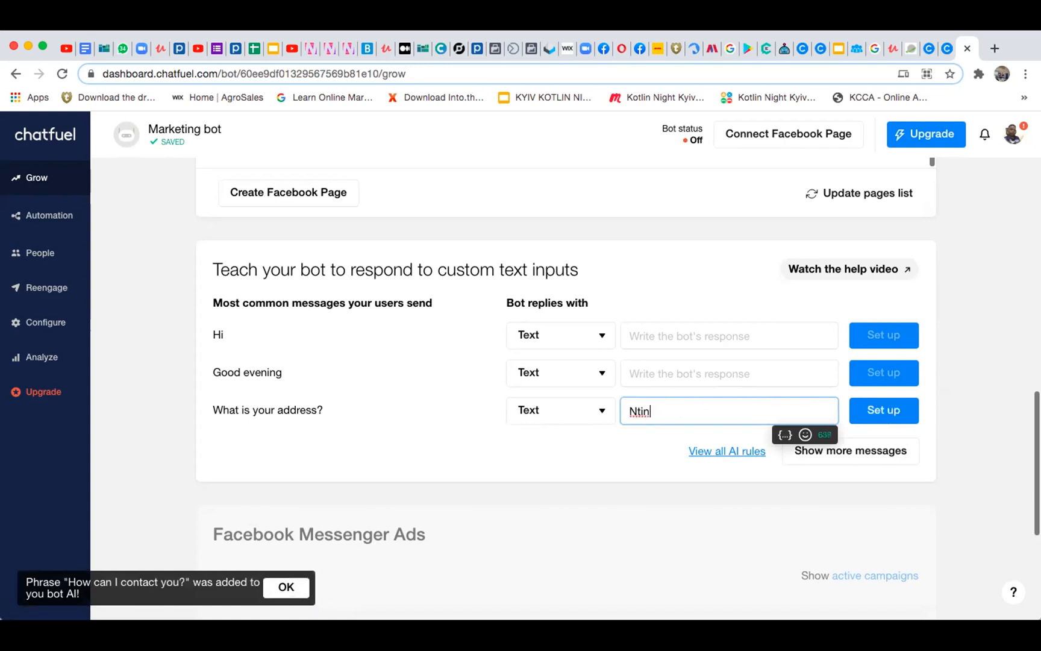
click(884, 409)
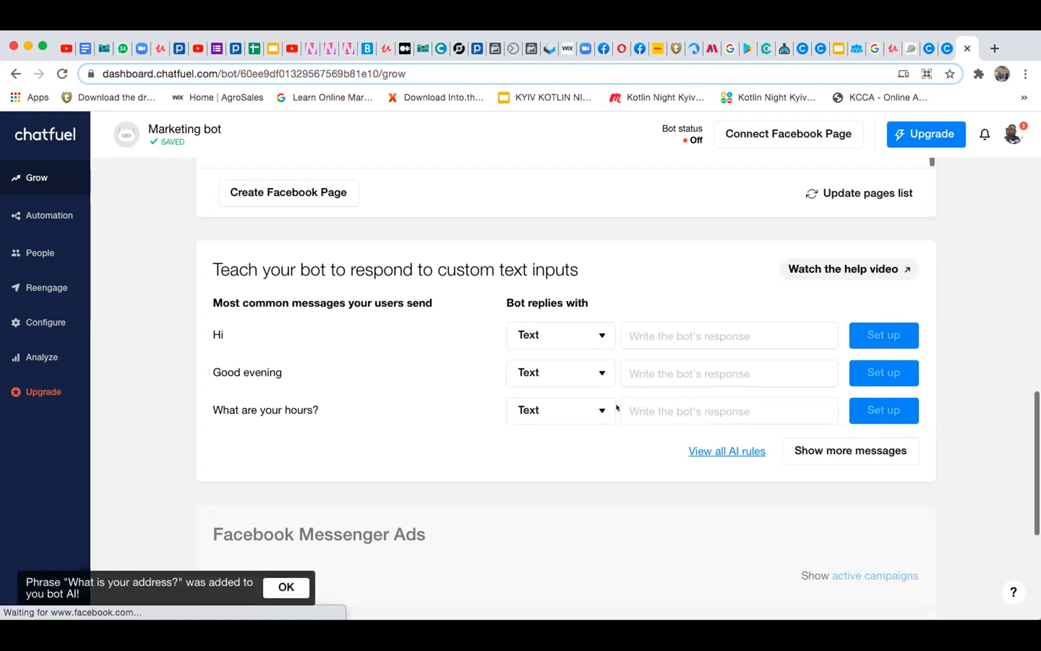
Enter "5:0AM-6:0AM," as the start of the text reply to "What are your hours?"
click(677, 410)
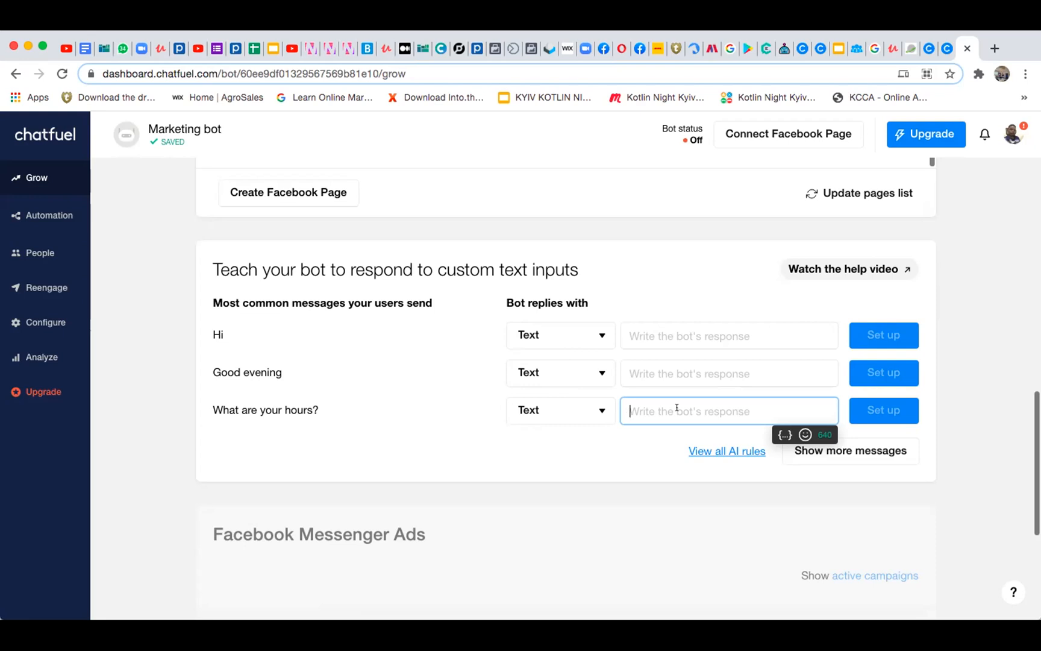
text(5:)
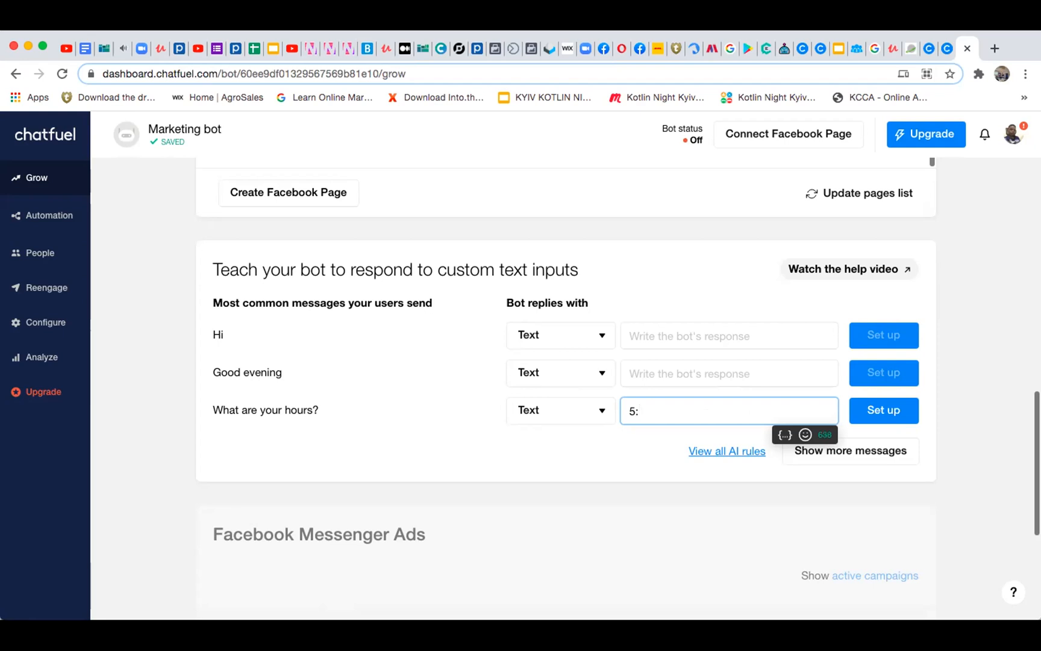
text(0AM-6:0AM,)
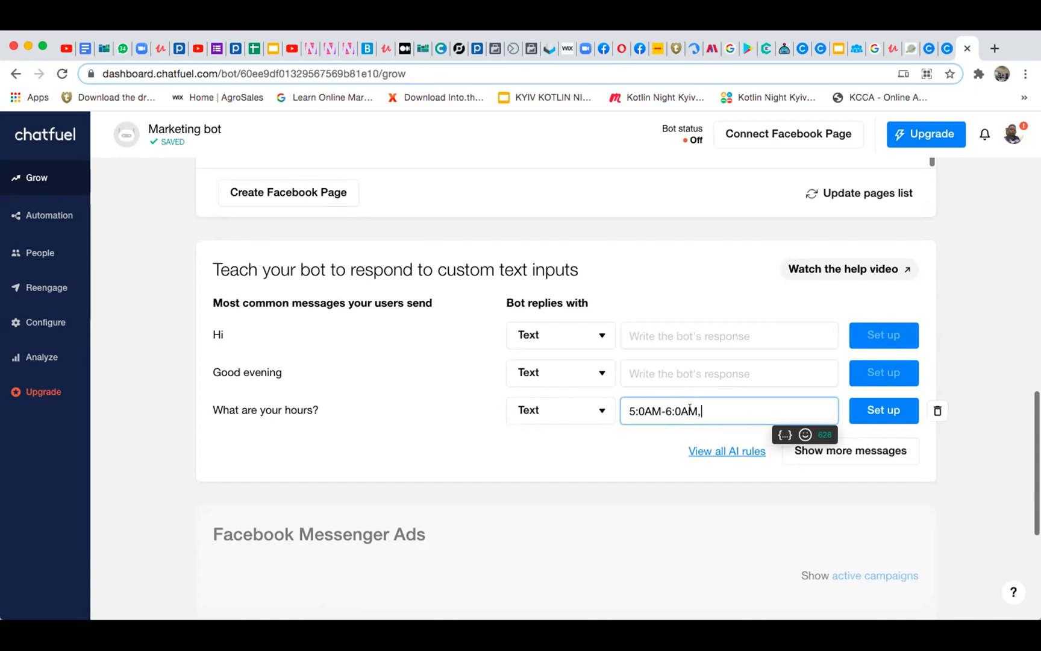
Repeat the 5:0AM-6:0AM range until the hours reply contains it five times, separated by commas, and set up the reply
drag(699, 411, 627, 398)
key(super+c)
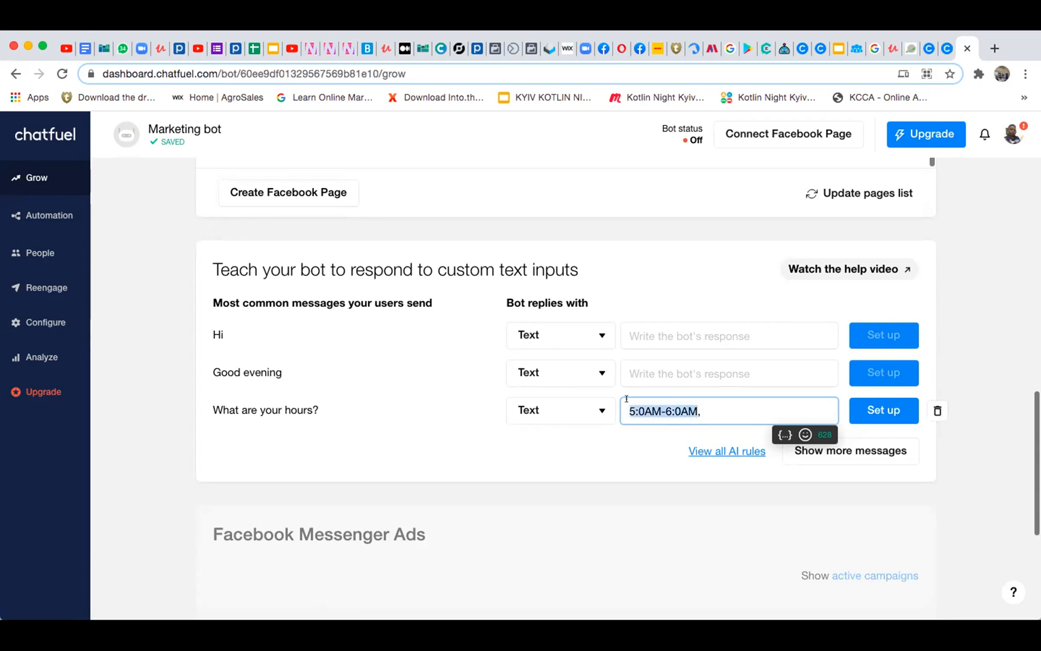
click(708, 407)
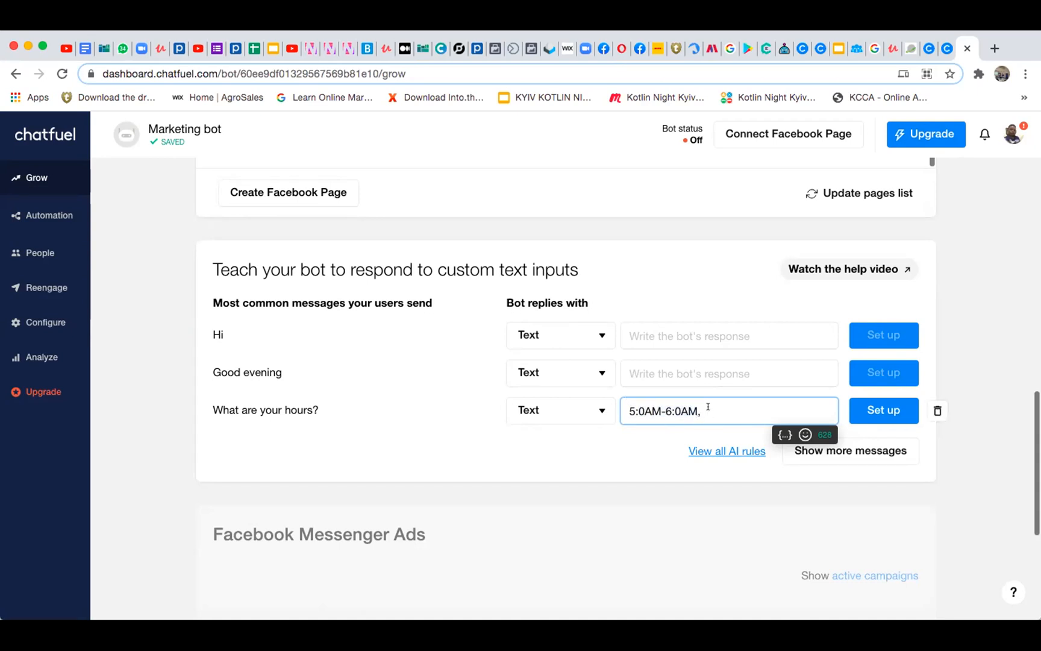
key(super+v)
text(,)
key(super+v)
text(,)
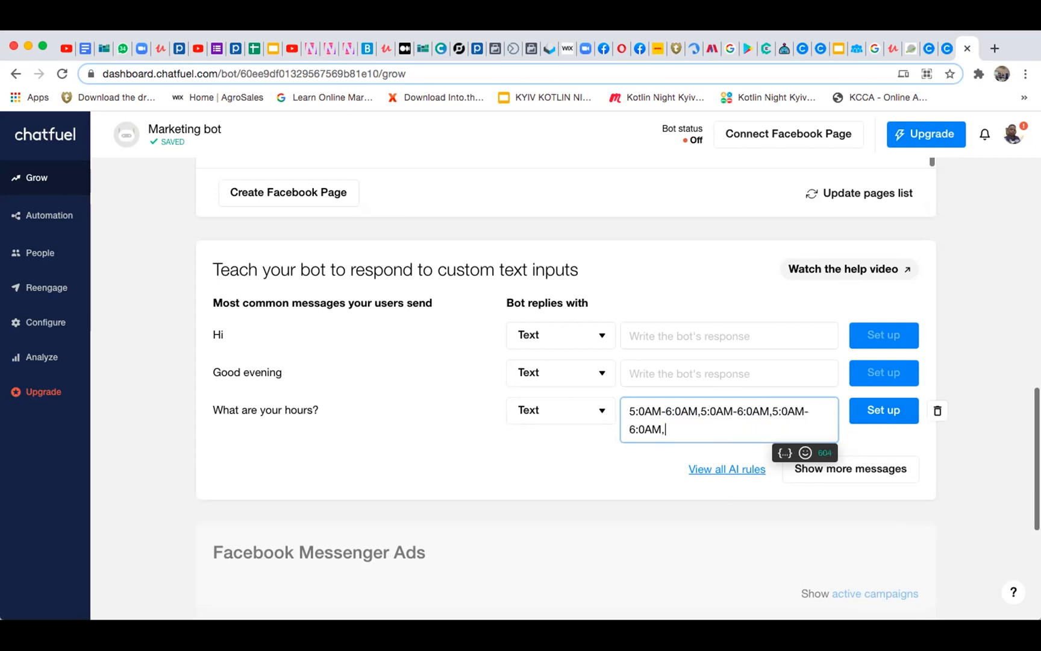
key(super+v)
text(,)
key(super+v)
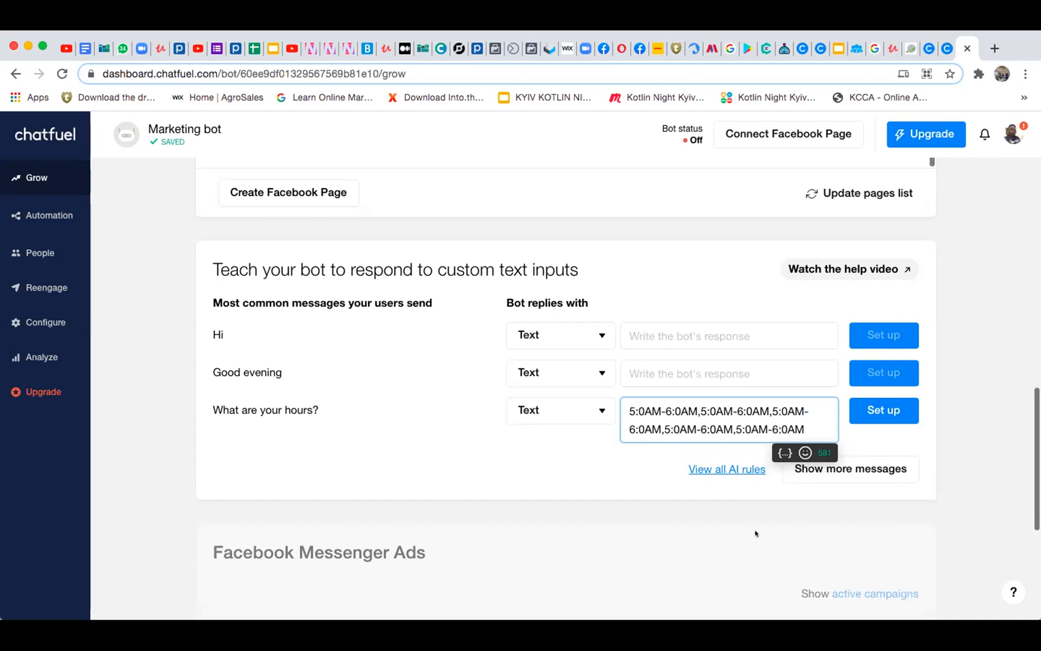
click(873, 410)
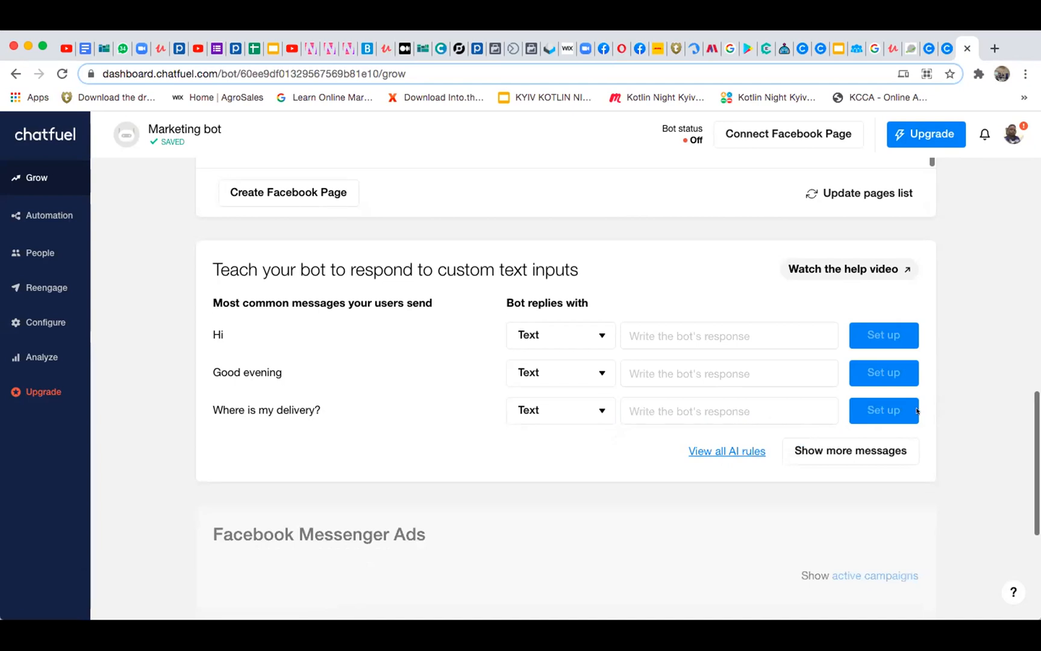
Set up the text reply "HALLO" for the message "Hi"
click(723, 337)
text(HALLO)
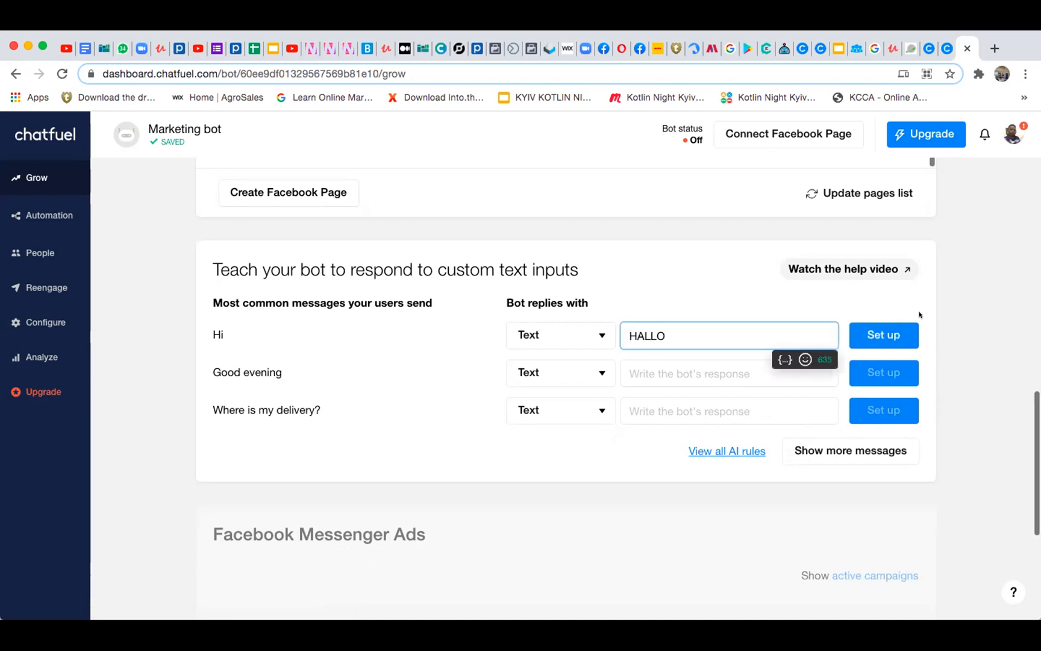
click(884, 333)
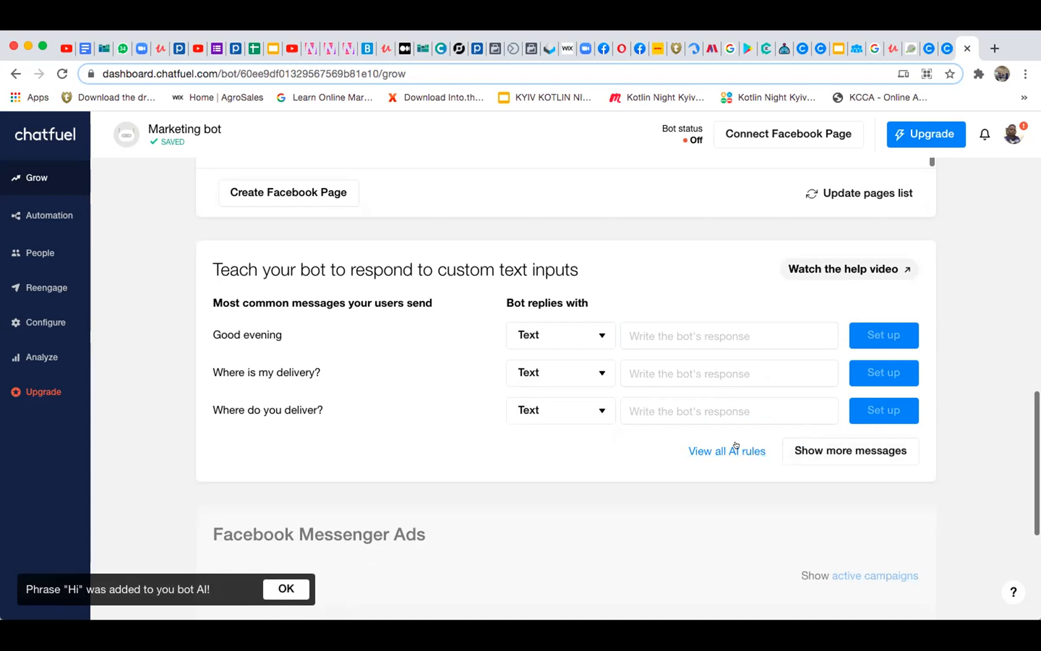
Review the Grow page's email verification, Facebook pages, custom text replies and Facebook Messenger Ads sections
scroll(470, 347, up, 7)
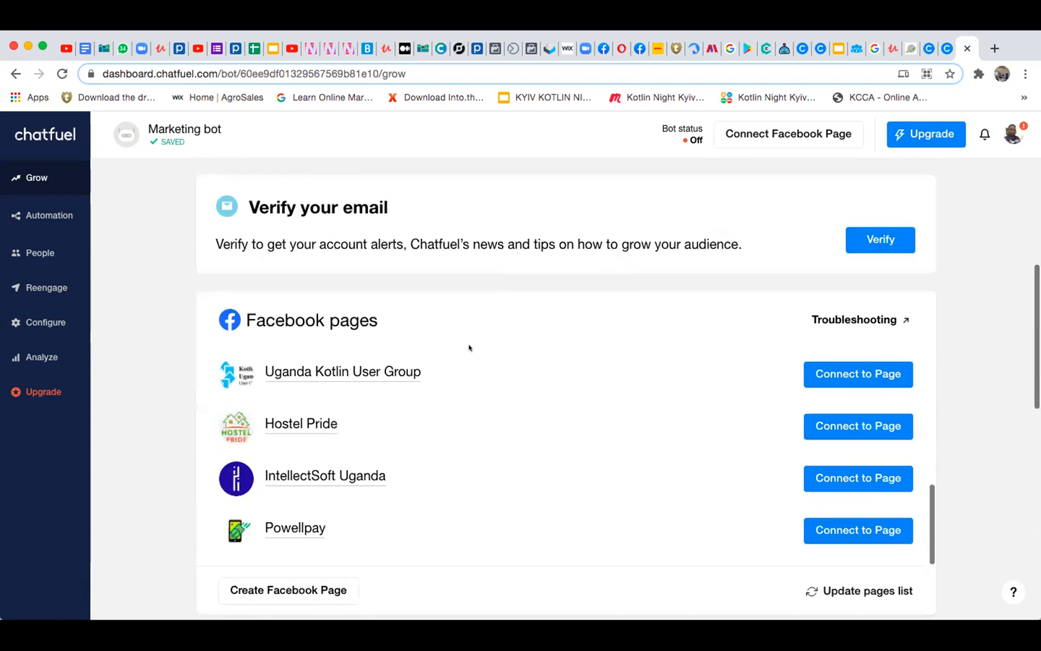
scroll(469, 347, up, 2)
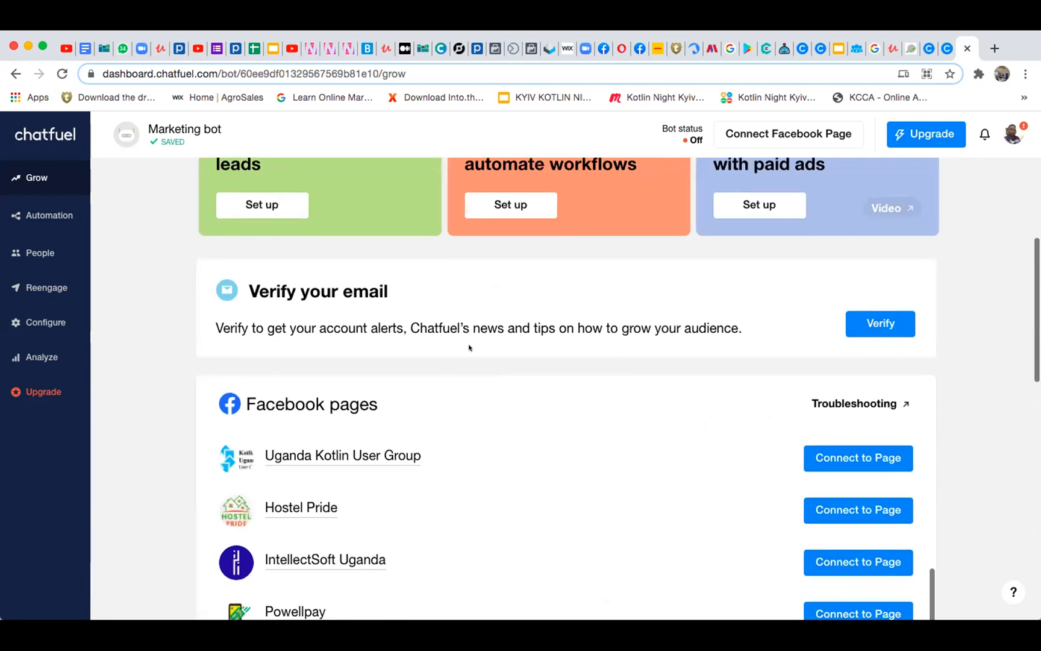
scroll(469, 347, down, 3)
scroll(469, 347, up, 5)
scroll(469, 347, down, 5)
scroll(469, 347, down, 10)
scroll(468, 348, up, 3)
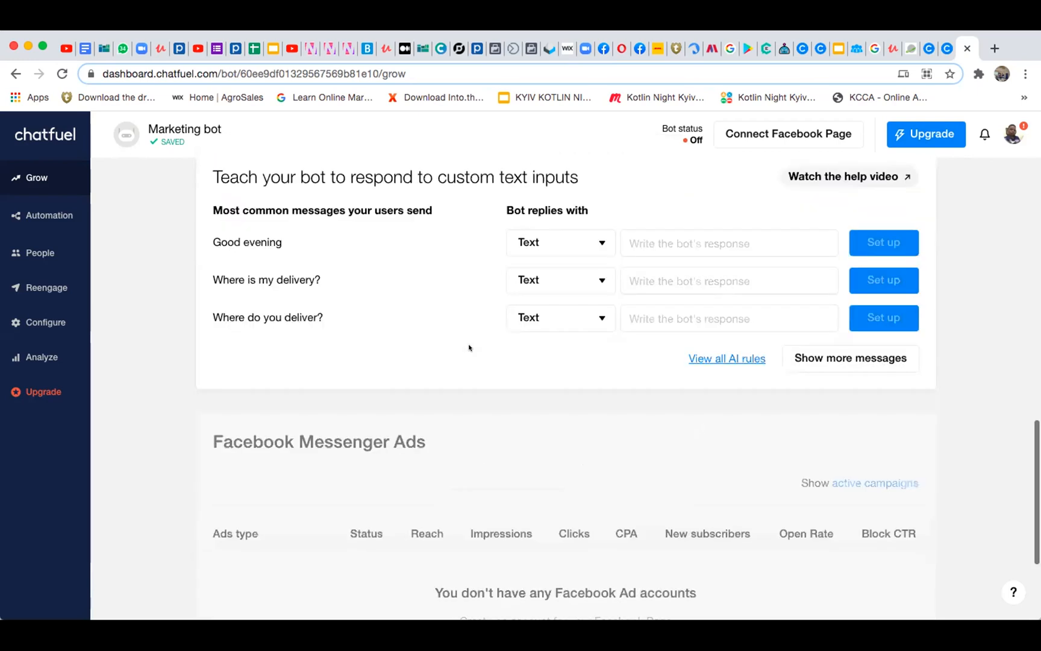
scroll(469, 347, up, 3)
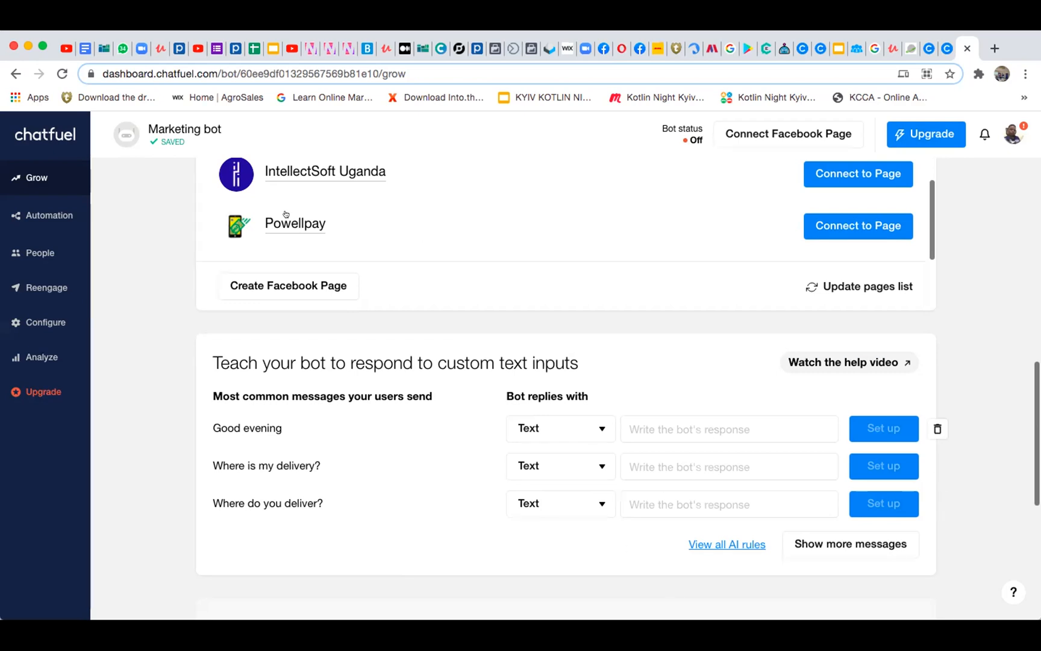
scroll(286, 214, up, 3)
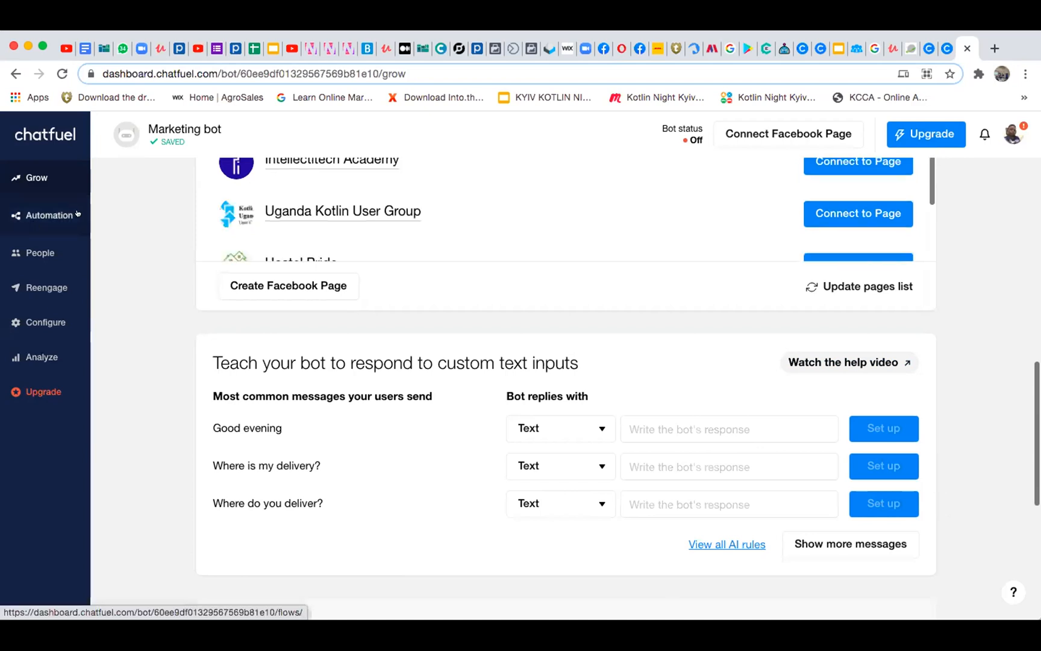
Open the Marketing bot's automation flows, dismiss the template choice and reload the flows until the flow editor opens
click(21, 212)
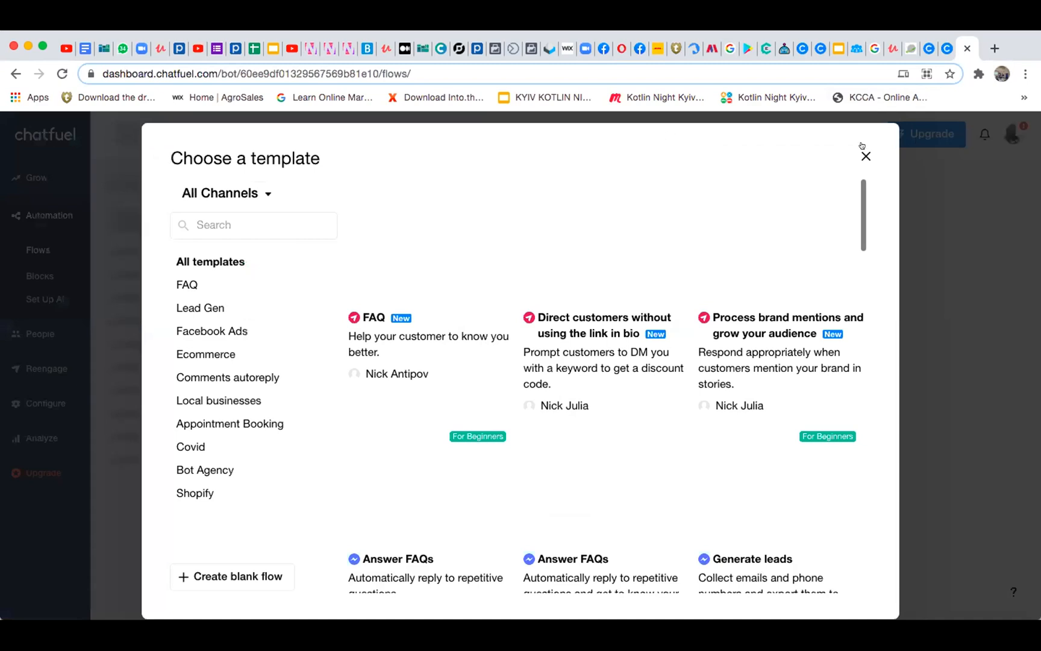
click(865, 155)
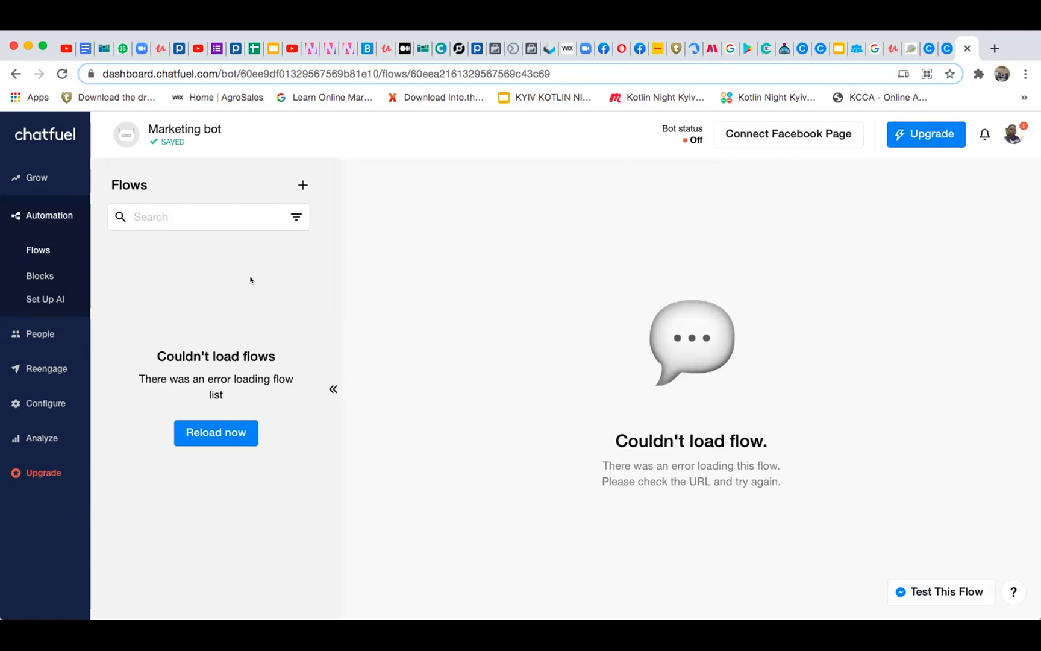
click(30, 249)
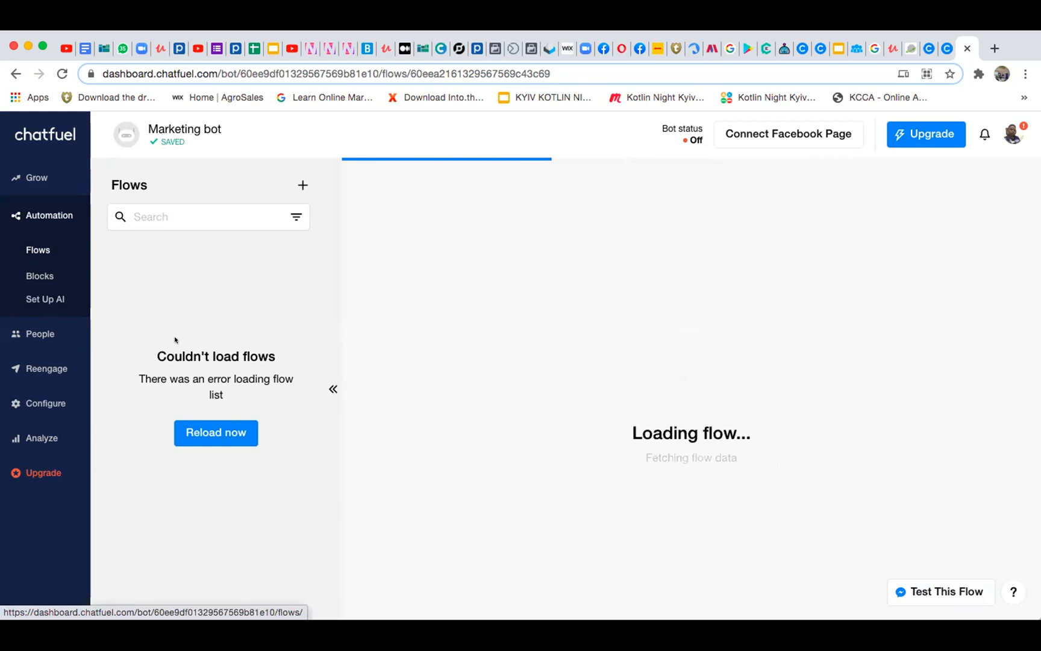
click(203, 432)
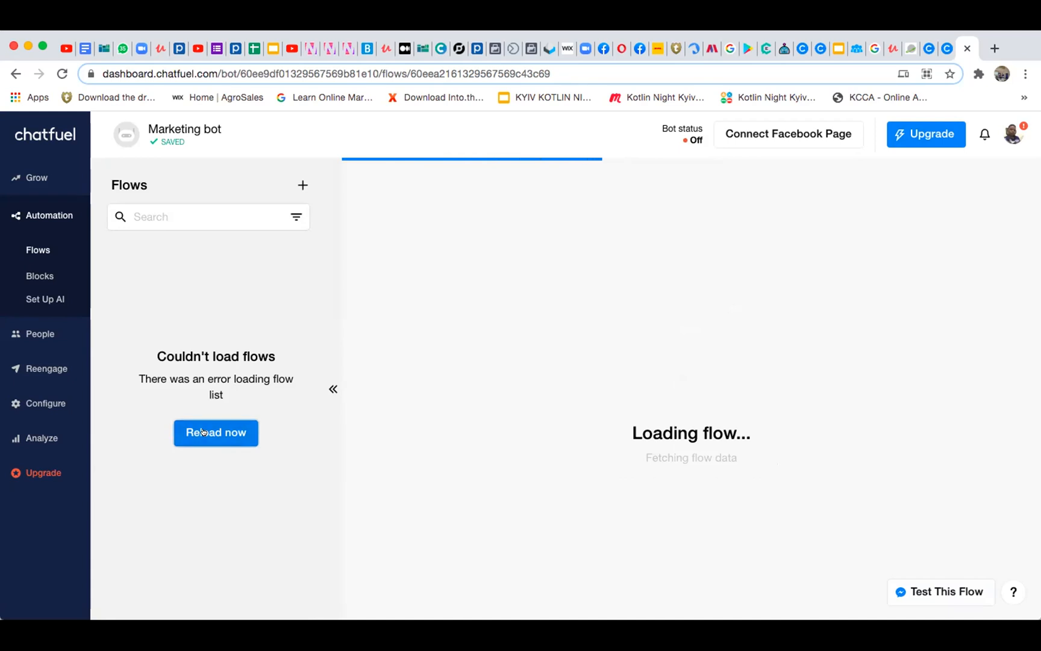
click(62, 73)
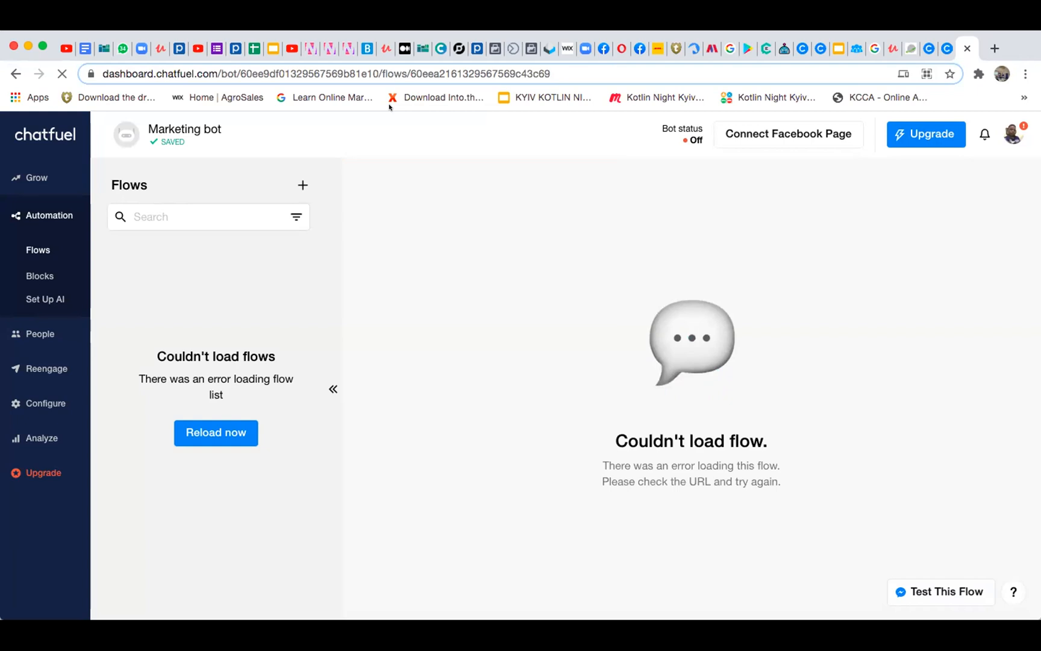
click(62, 72)
click(61, 71)
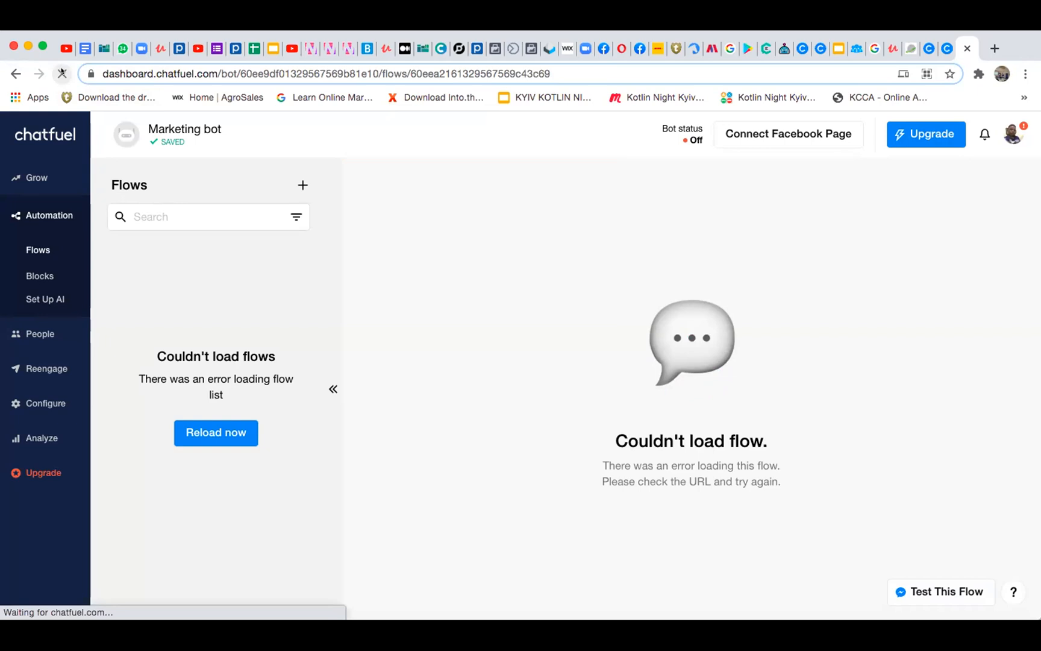
click(33, 245)
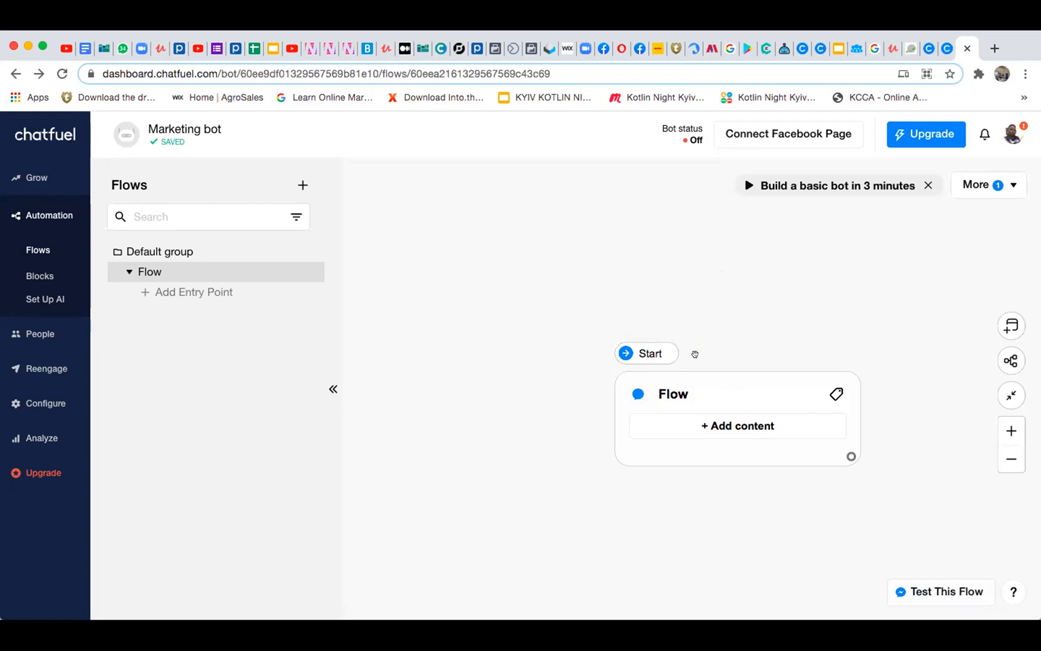
Add a Text + Buttons element to the starting Flow block
drag(678, 367, 610, 258)
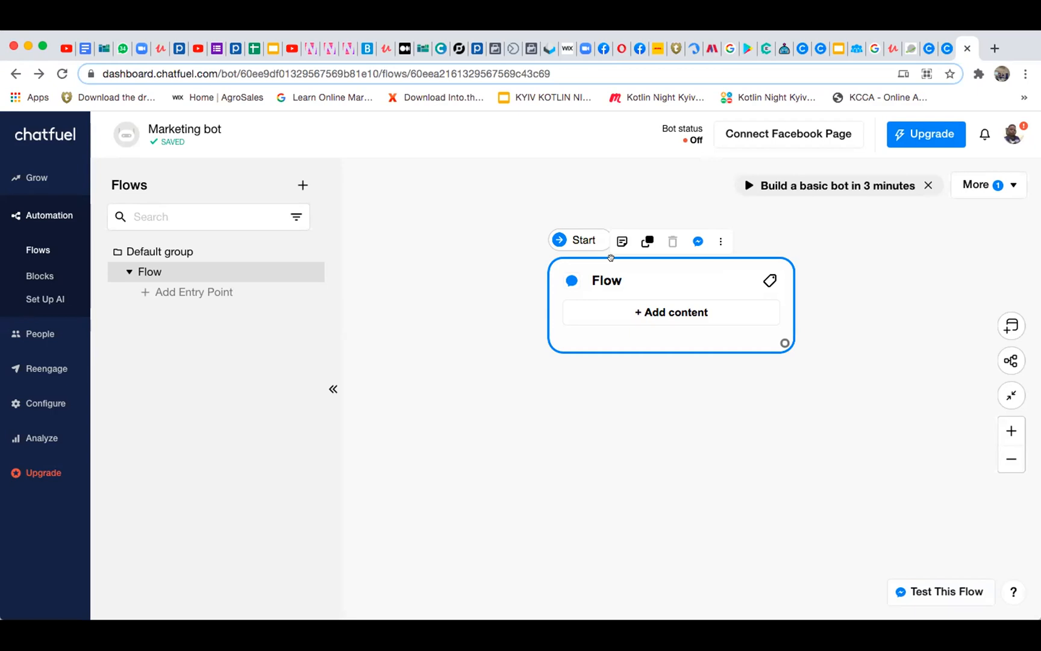
click(669, 312)
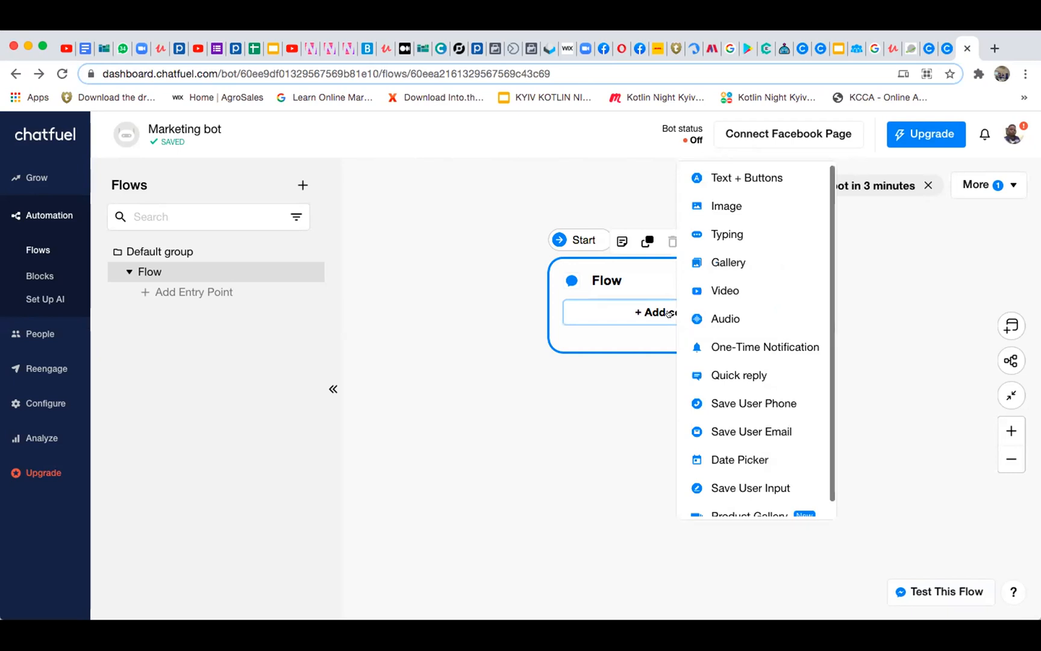
click(586, 401)
click(691, 318)
click(670, 313)
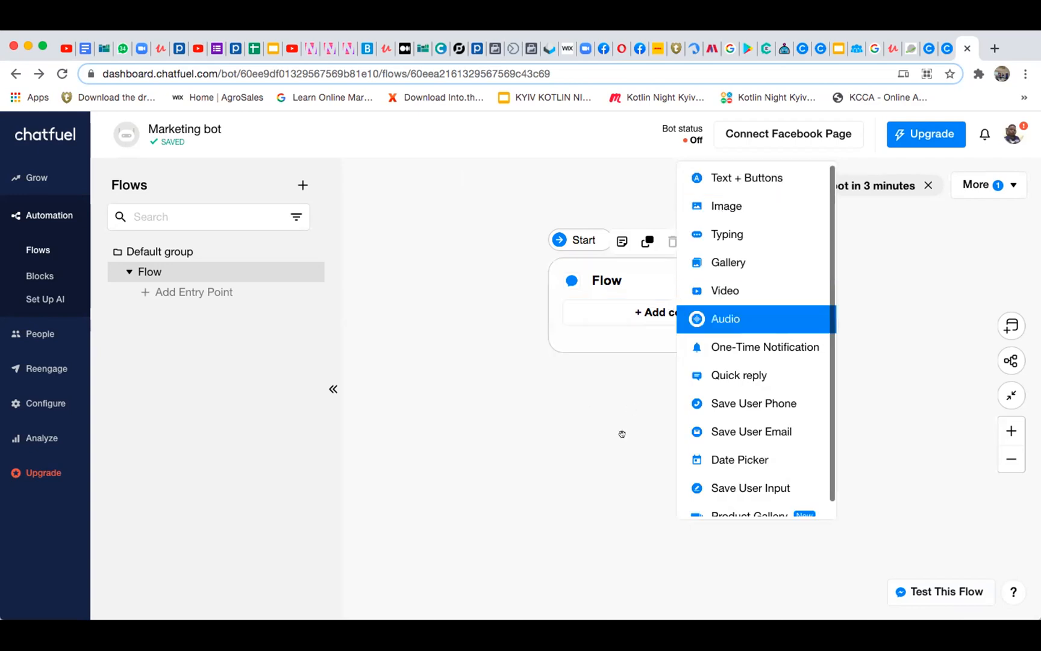
click(726, 180)
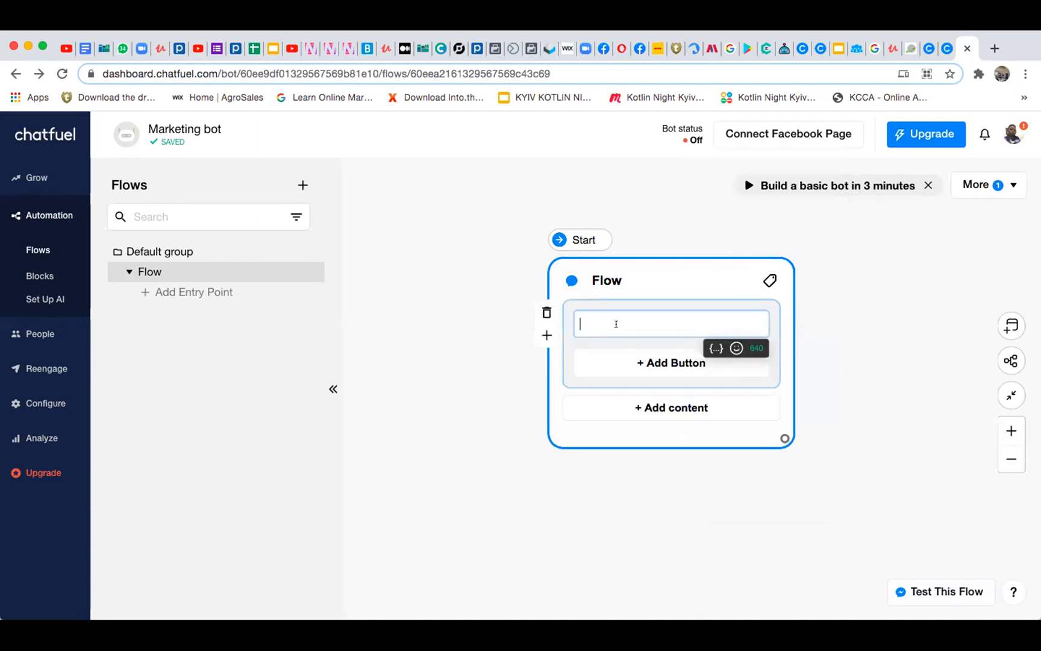
Write "Welcome to Toleyah" as the message text in the Flow block
text(Welcome to)
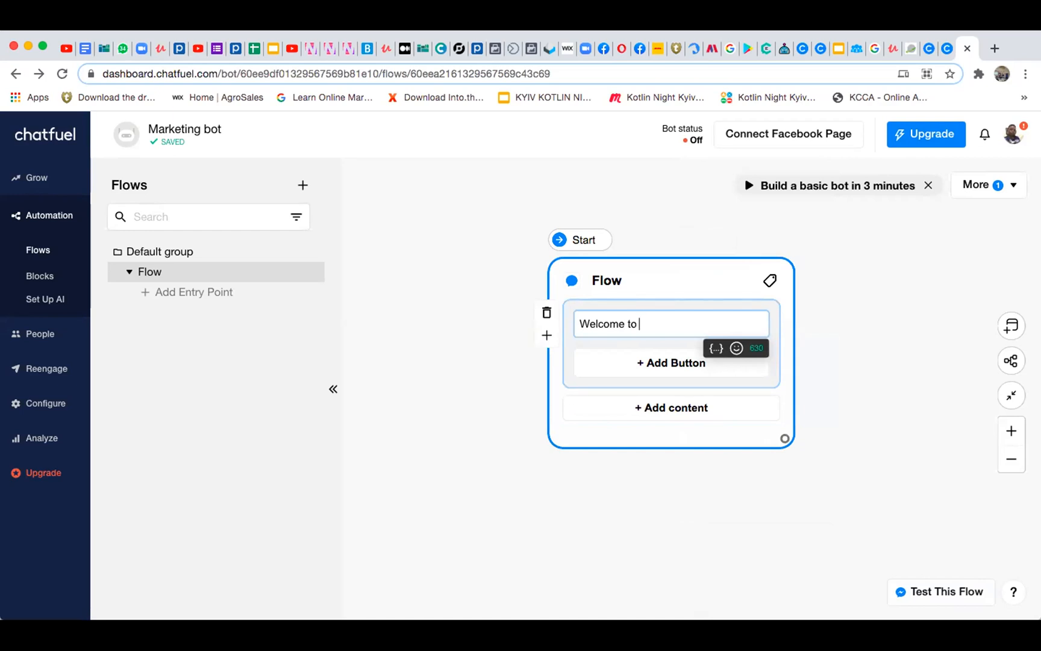
text( Toleyah)
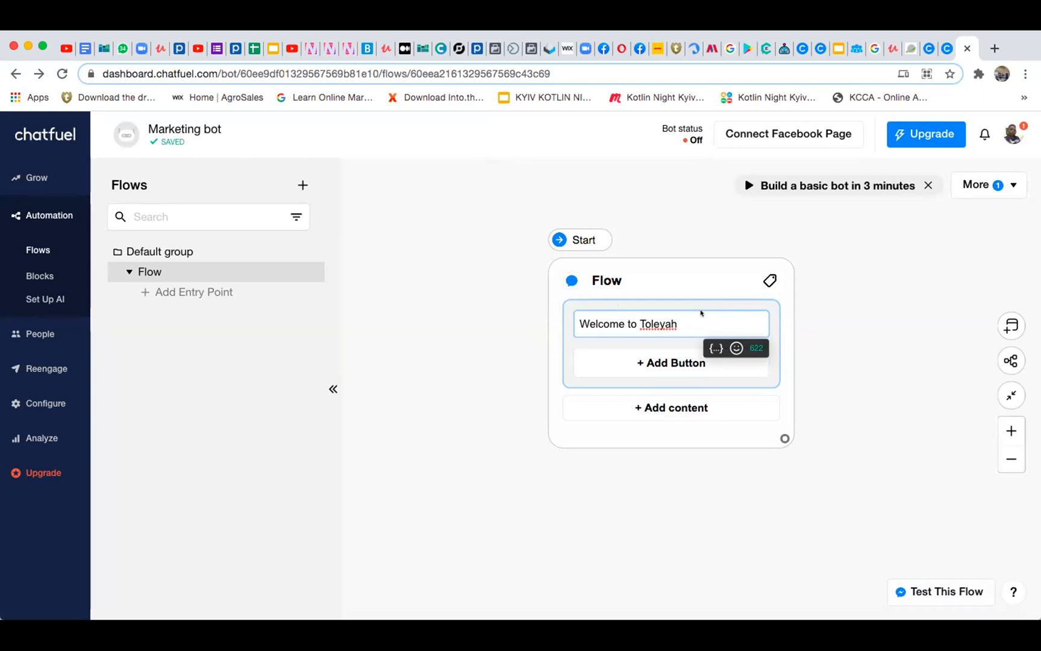
Add a button labelled "Do you want a refill" under the welcome message
click(666, 368)
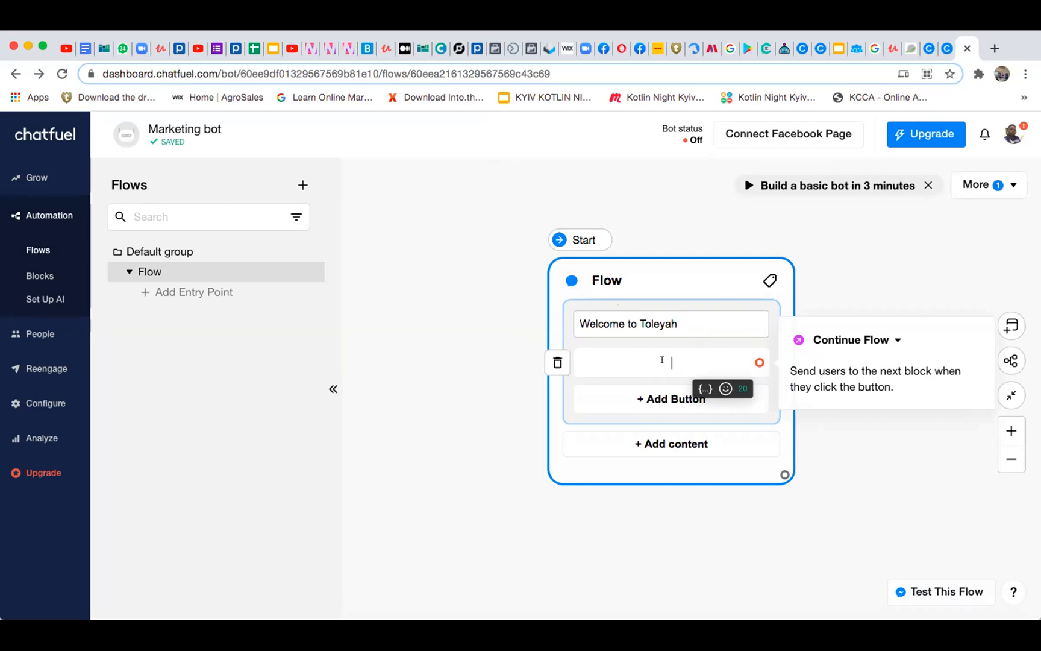
text(Do)
text(you want are)
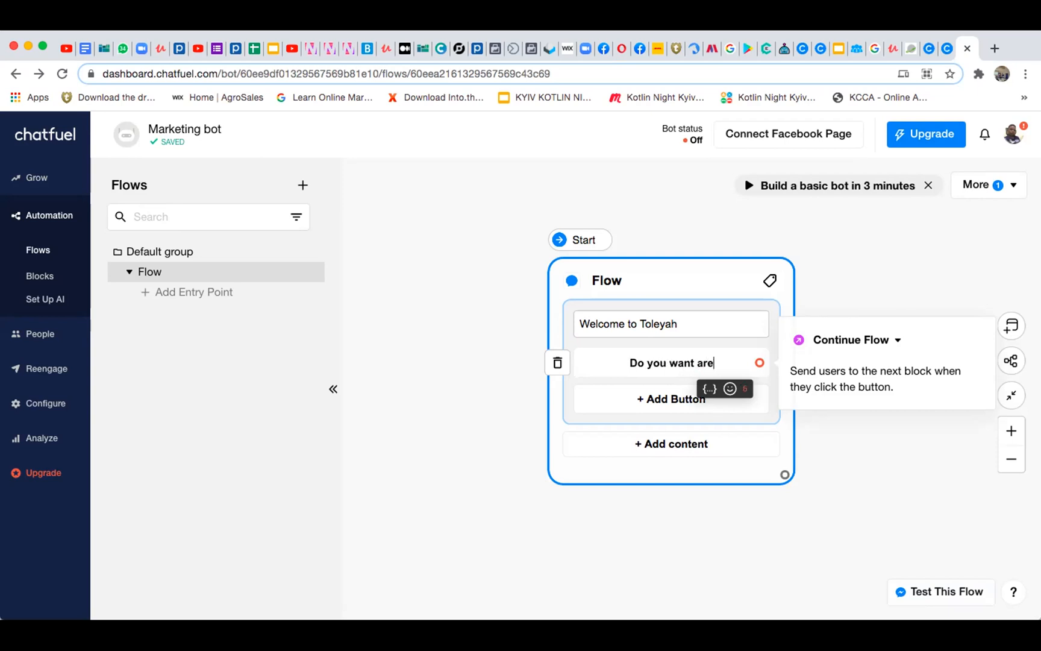
text(fill)
key(Left)
key(Left)
key(Left)
key(Left)
key(Left)
key(Left)
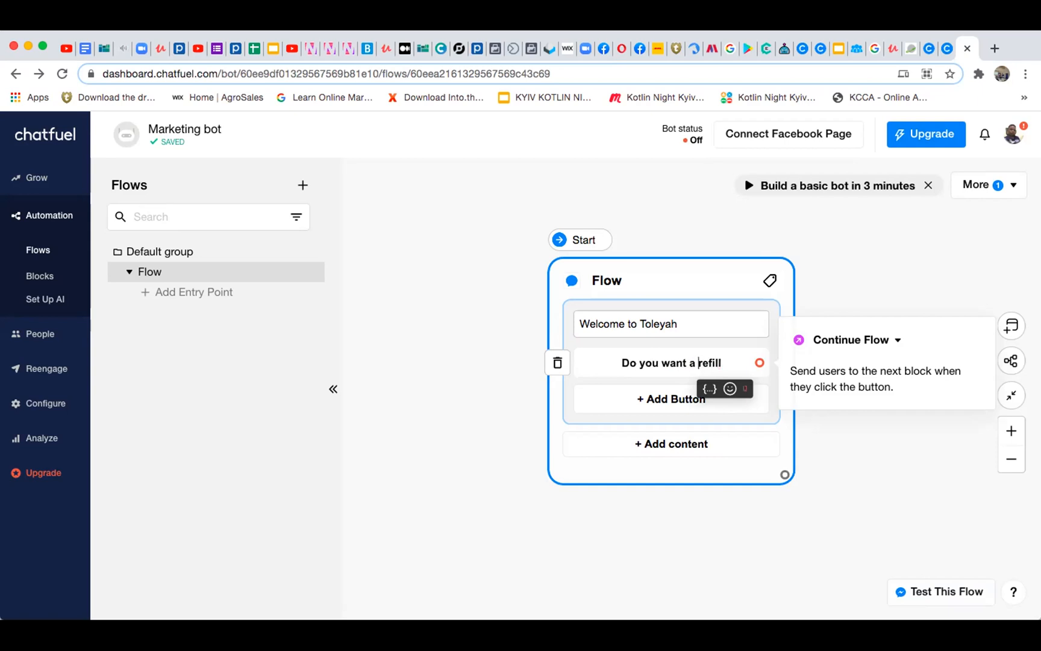
Add a second button labelled "Want fullkit" to the welcome message
click(607, 403)
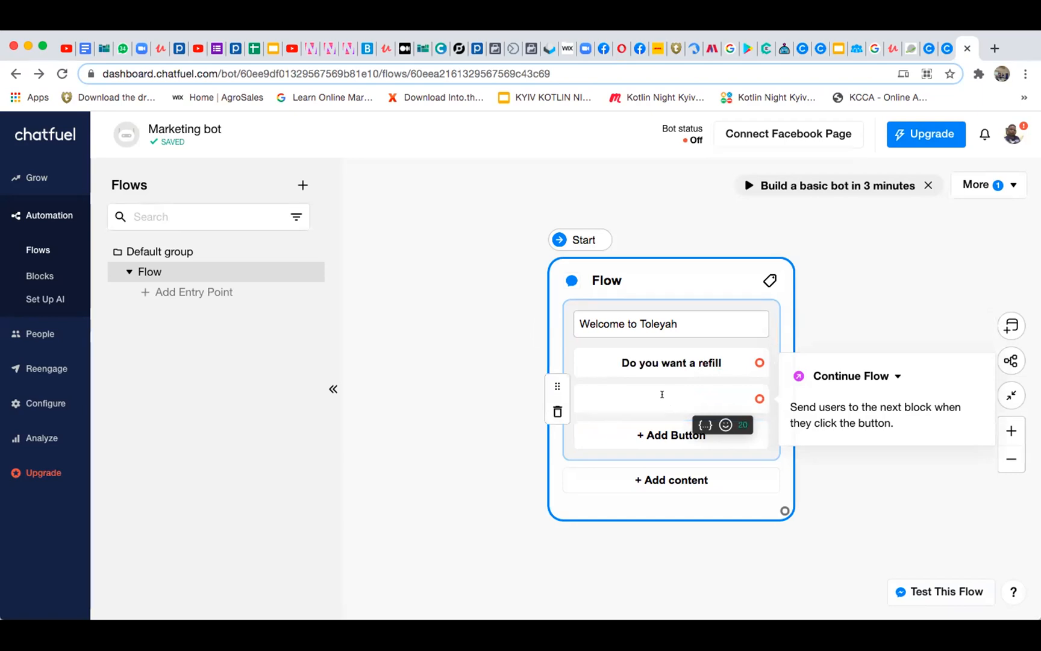
text(Want fullkit)
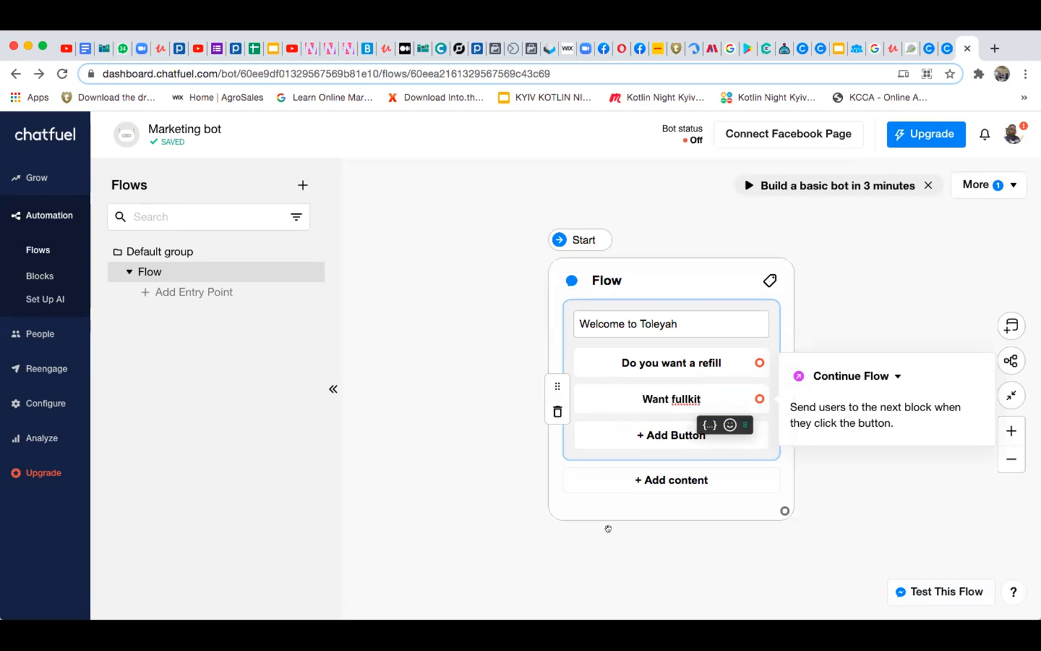
Add a third button labelled "About Toleyah" to the welcome message
click(611, 434)
text(An)
key(BackSpace)
text(bout)
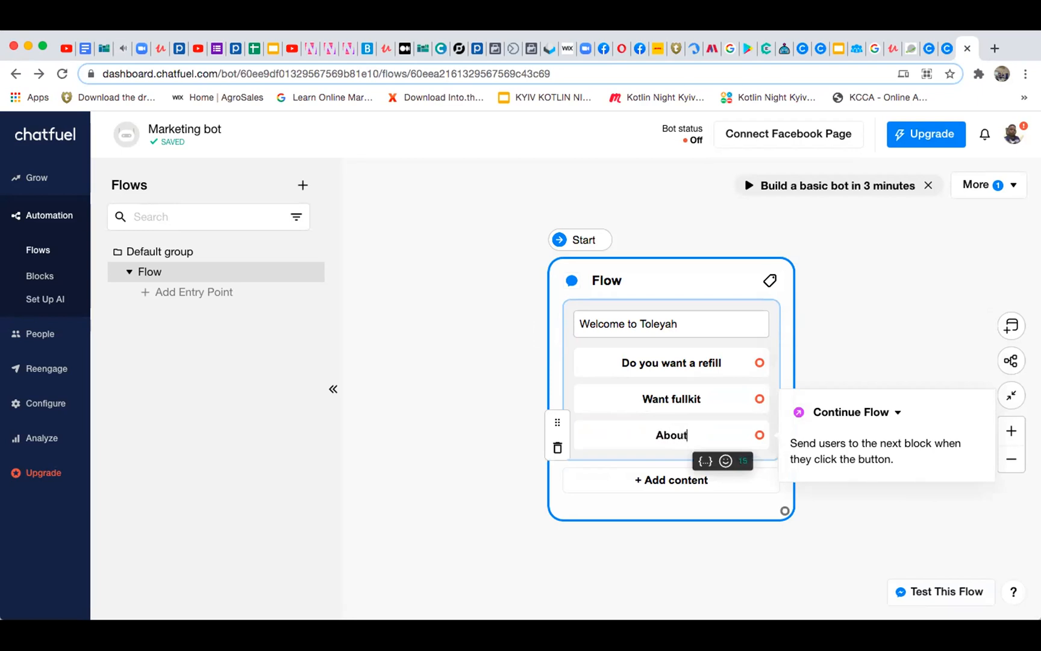
text( Toleyah)
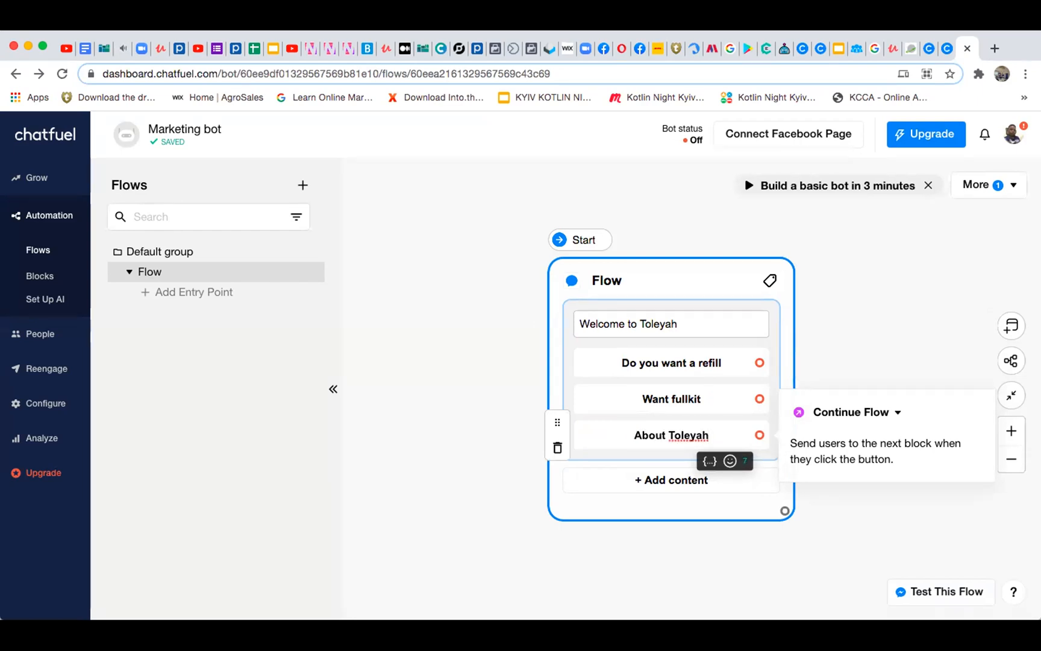
Move the Flow block across the canvas to make room beside it for a connected block
click(660, 281)
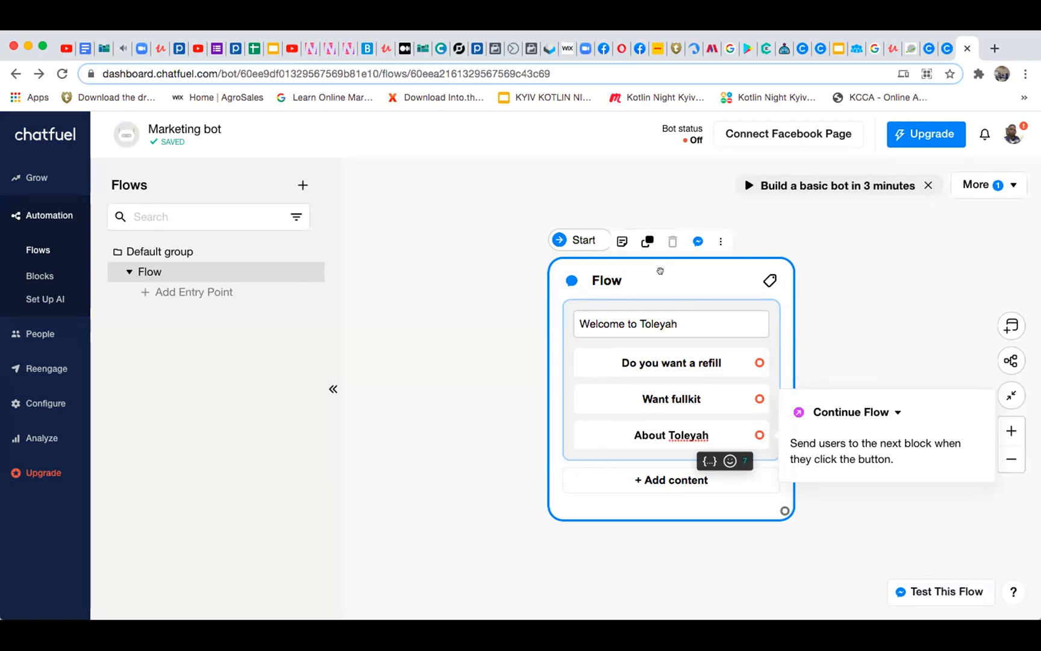
drag(661, 280, 510, 285)
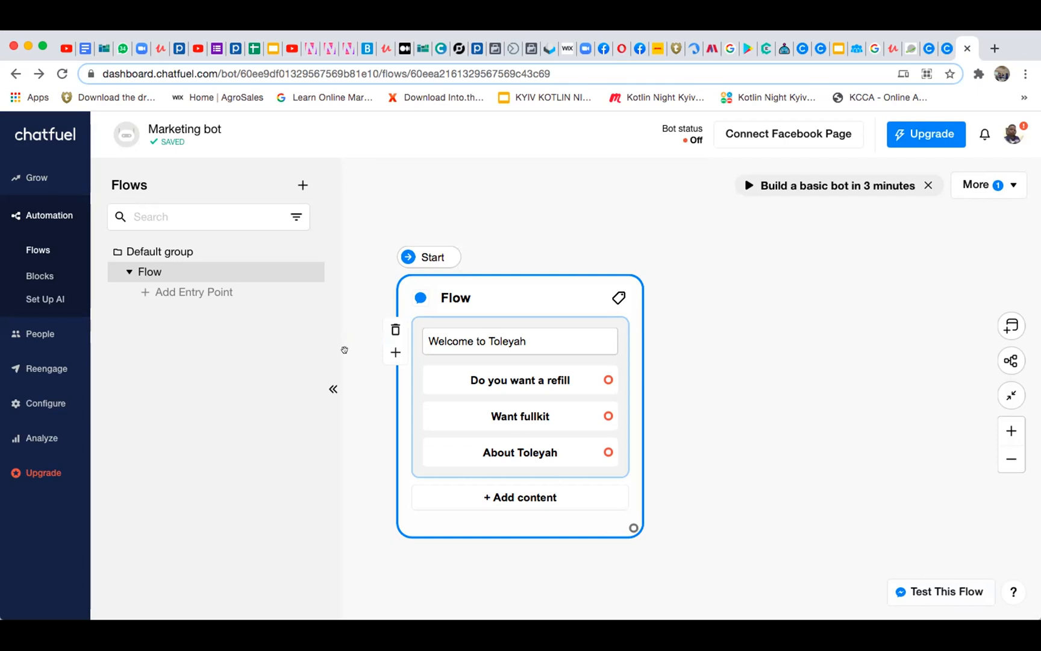
click(423, 336)
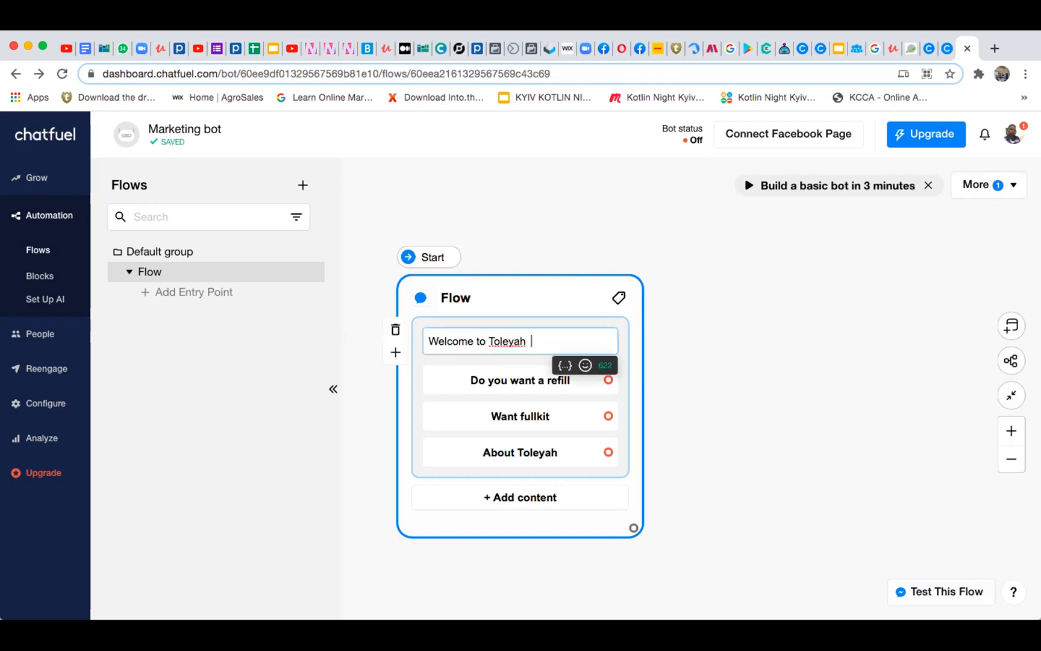
key(Left)
key(Left)
key(Left)
key(Left)
key(Left)
key(Left)
key(Left)
key(Left)
click(532, 187)
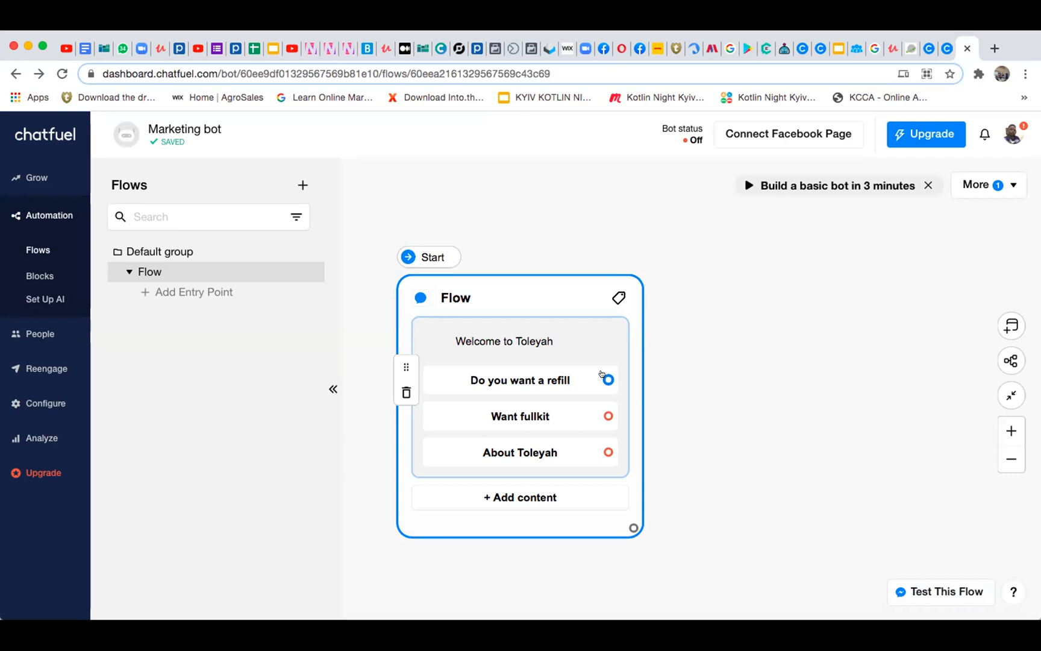
click(799, 234)
Connect the "Do you want a refill" button to a new Send Message block and add a Text + Buttons card to that block
drag(602, 375, 726, 260)
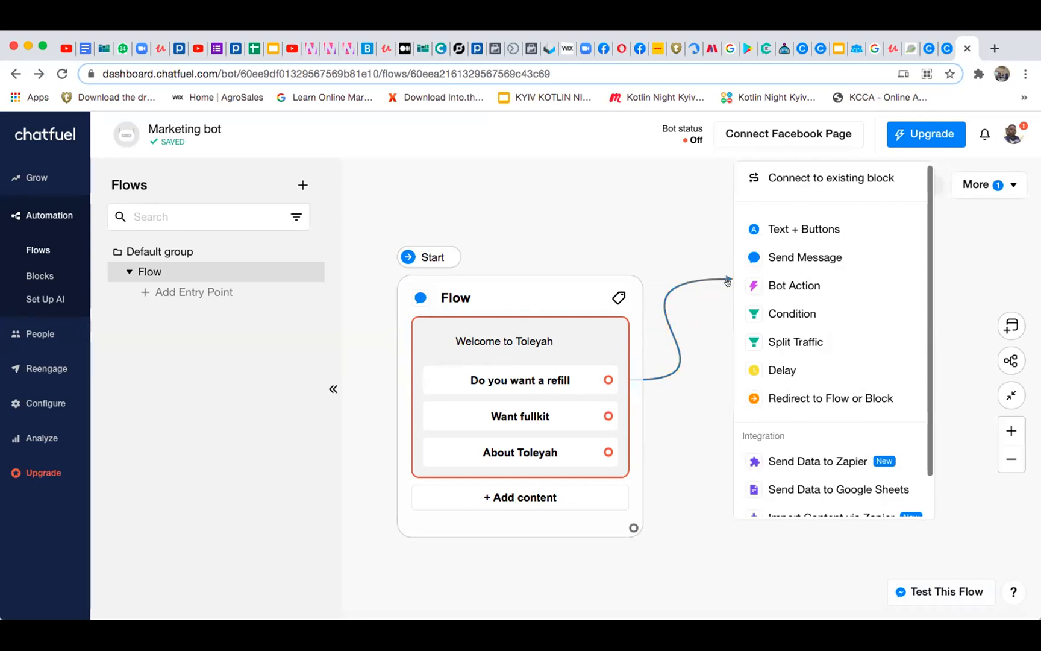
click(796, 259)
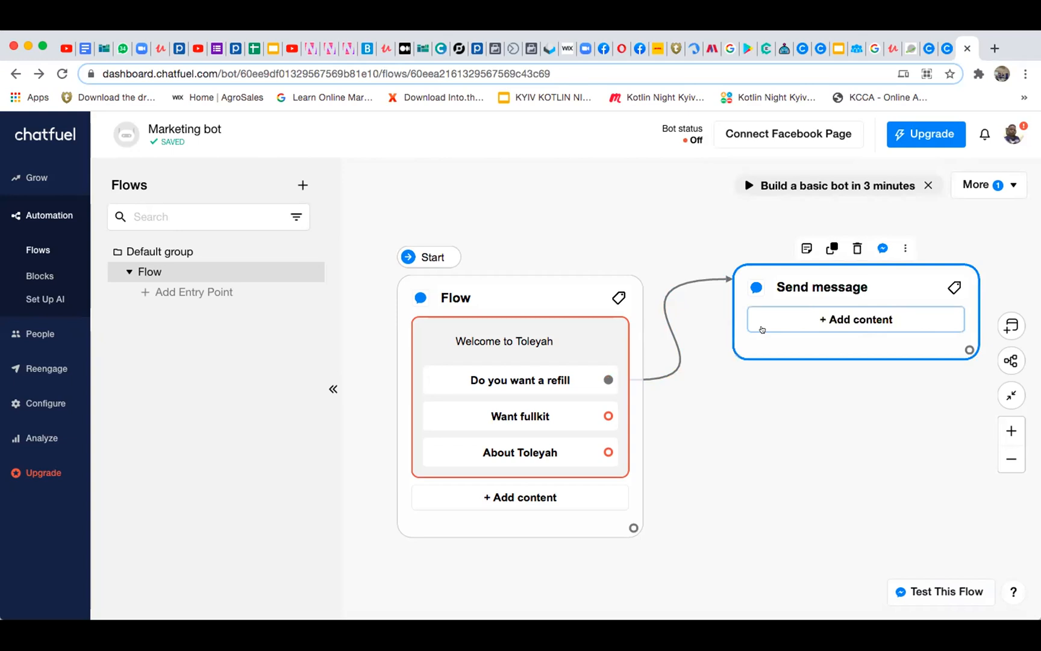
click(833, 318)
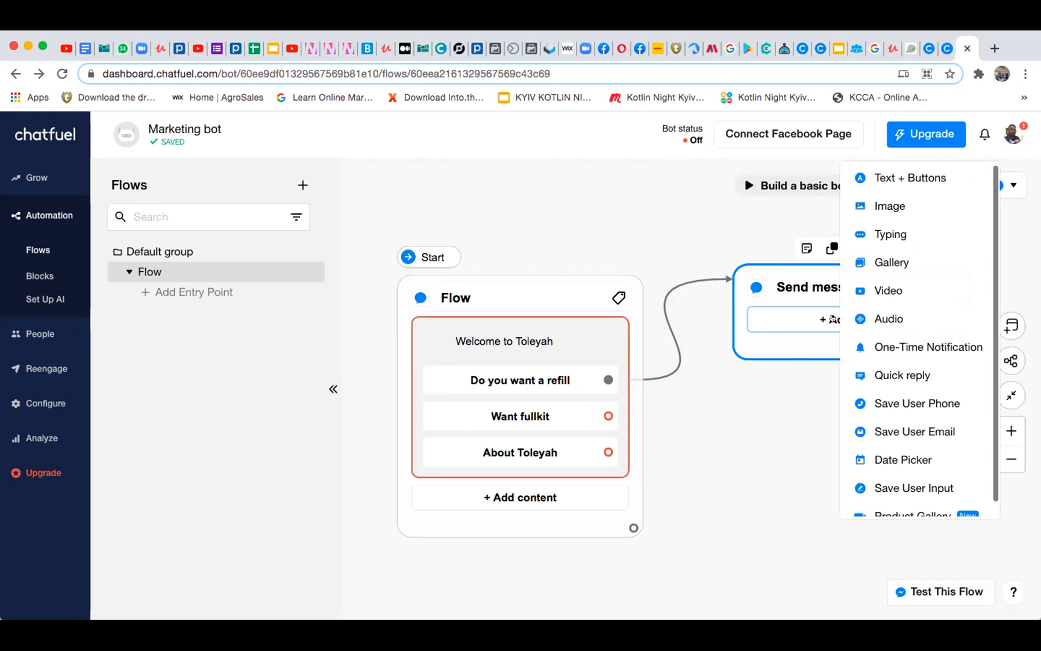
click(782, 333)
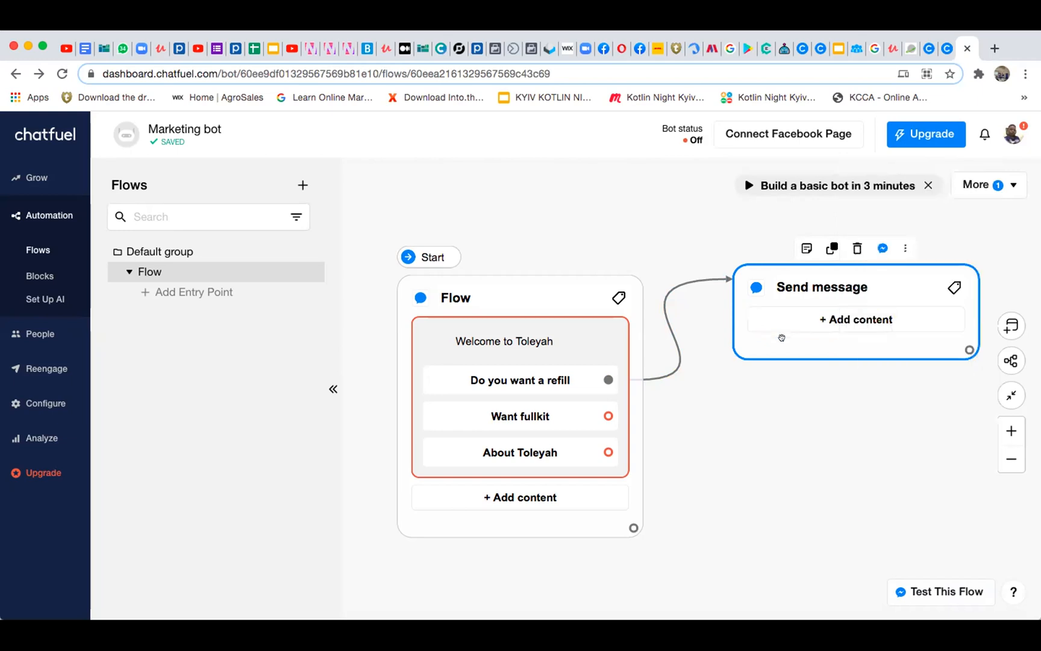
click(832, 320)
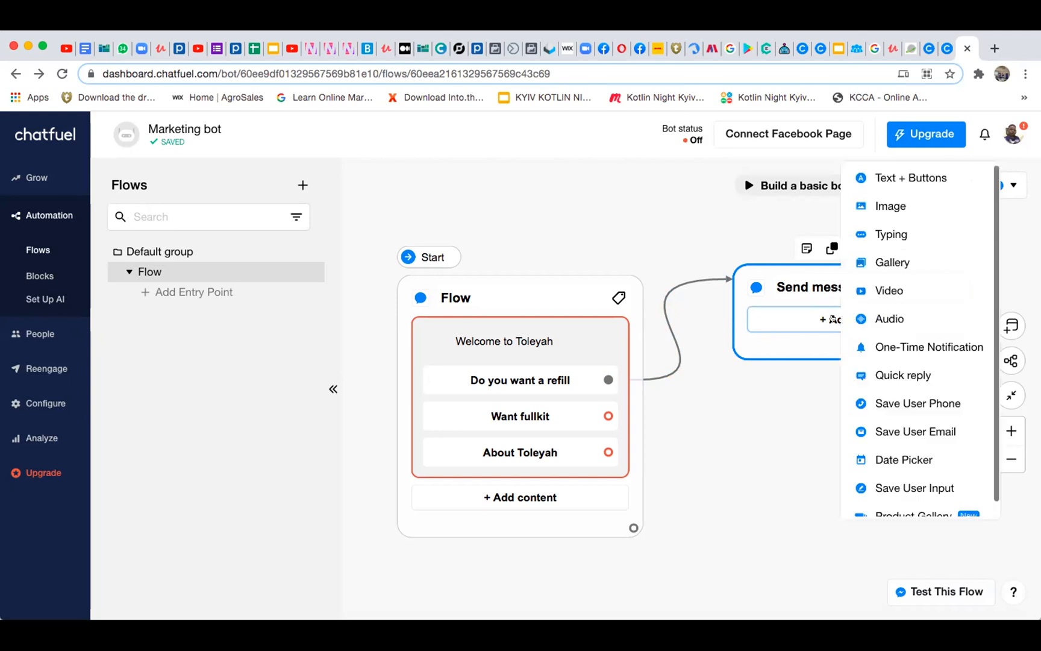
click(879, 178)
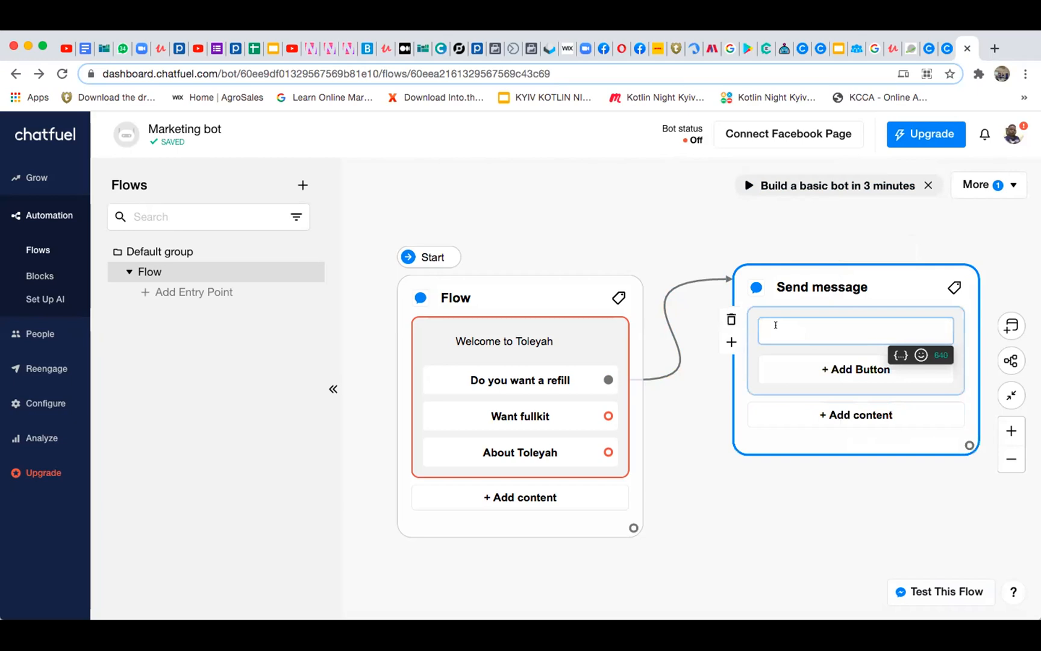
Write "Please download toleyah from playsore and shop with us" as the text of the Send message block
text(Please download toleyah f)
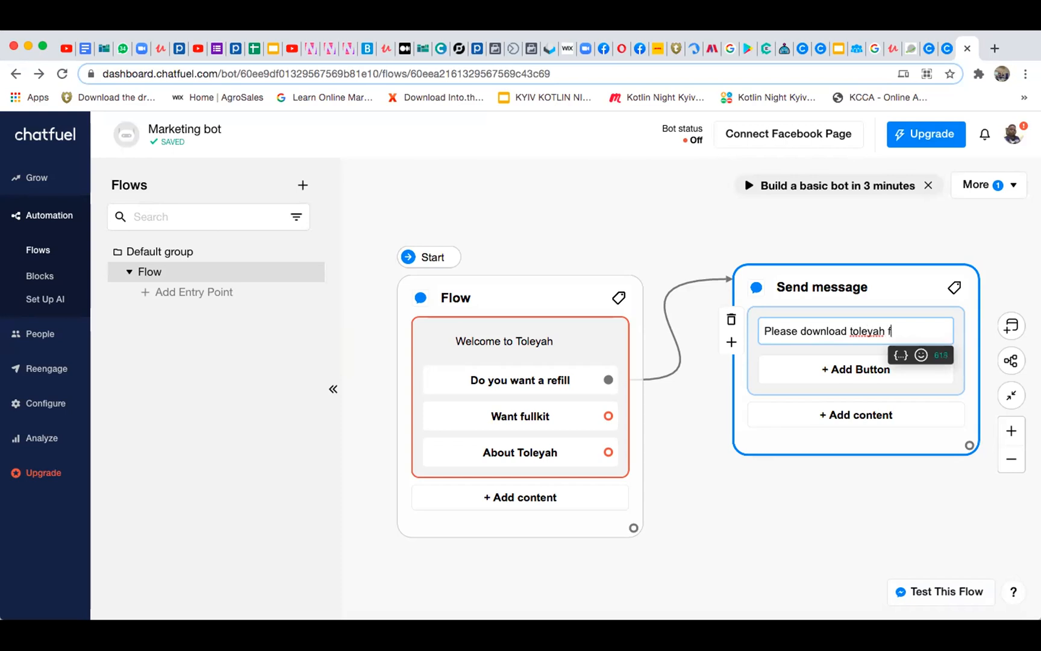
text(rom playso)
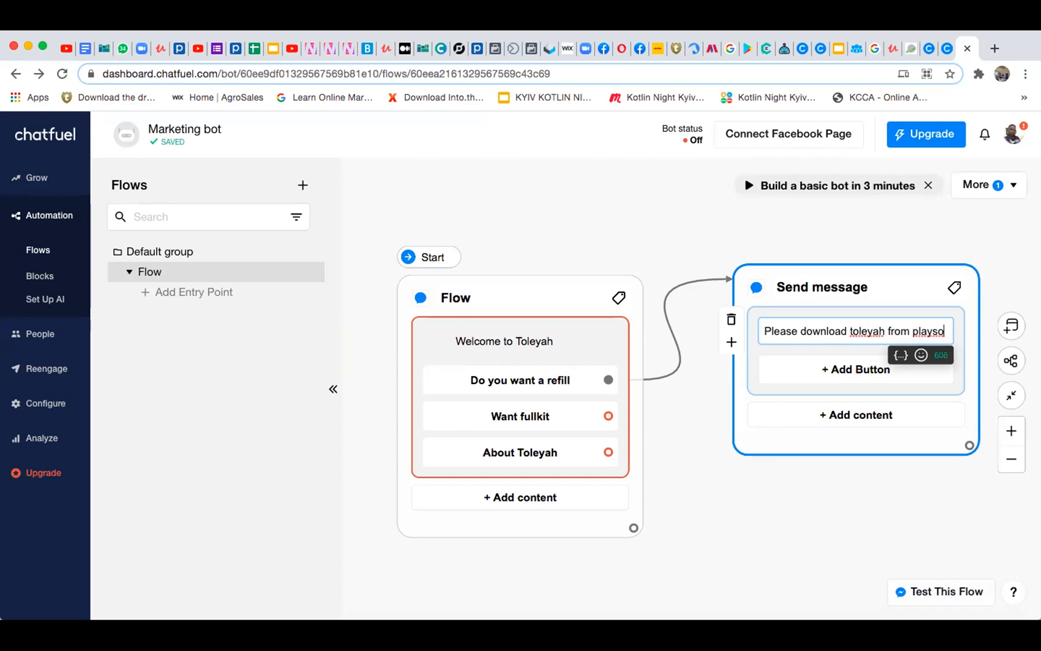
text(re )
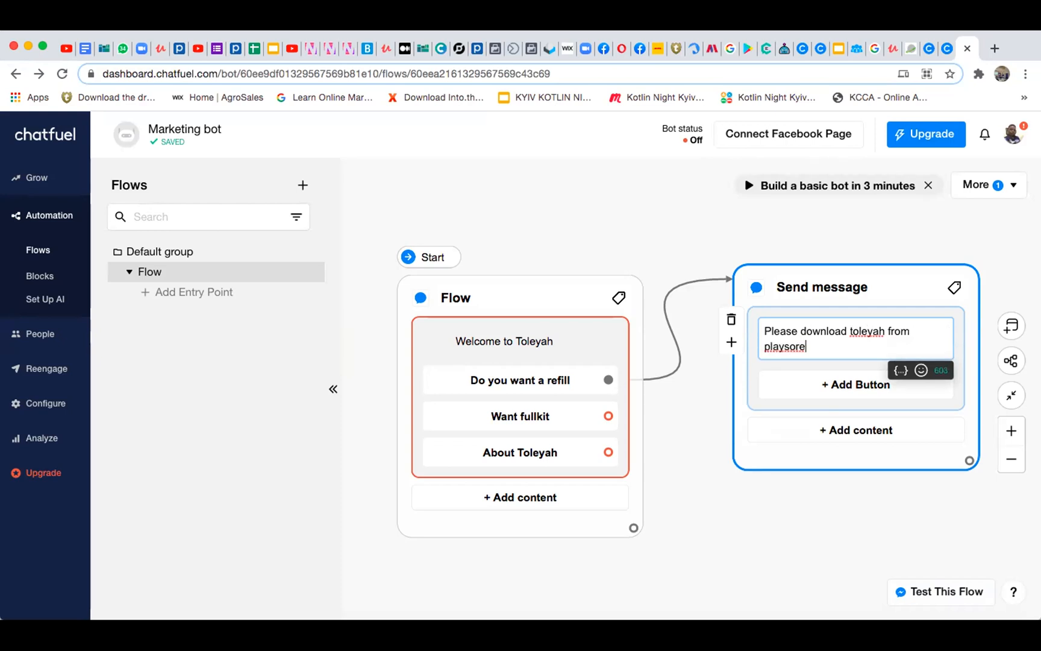
text(and s)
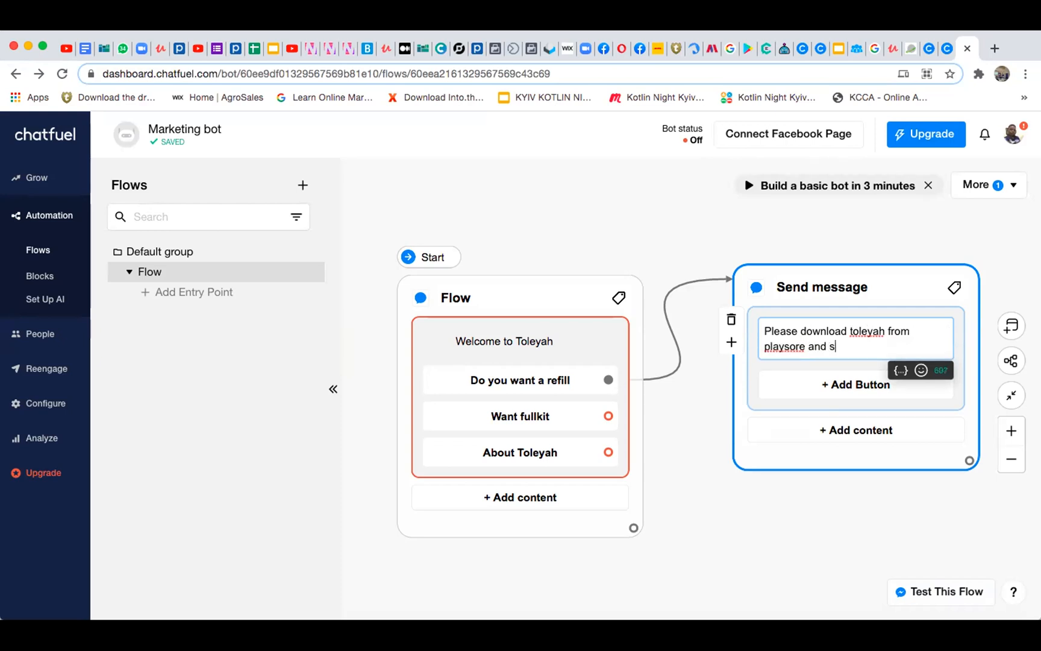
text(hop with us)
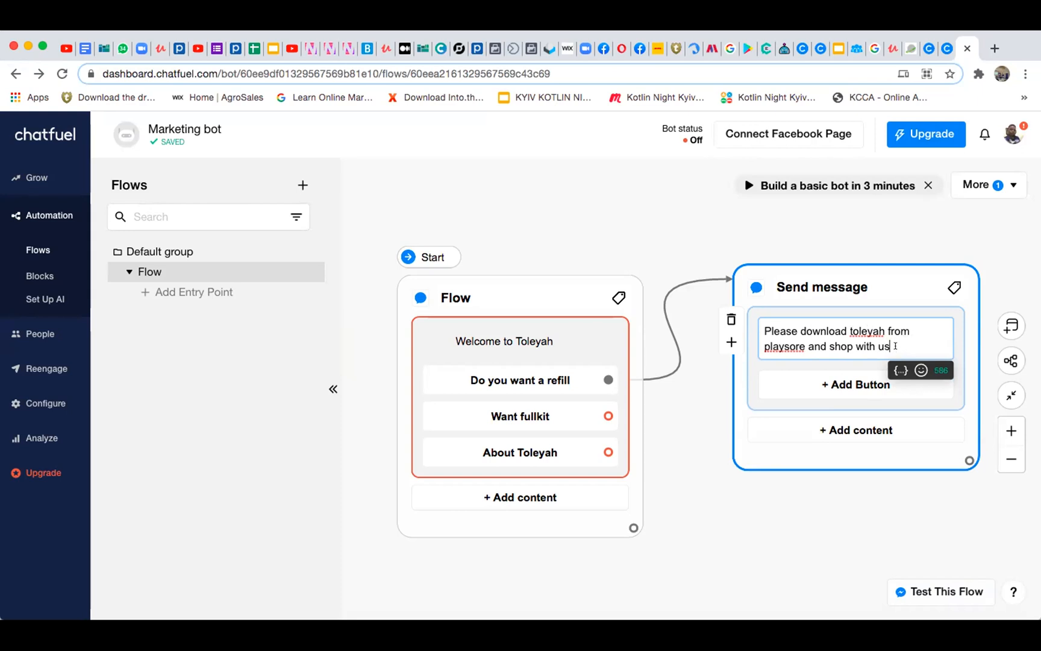
text(( wwww)
key(BackSpace)
text(.toleyah.com)
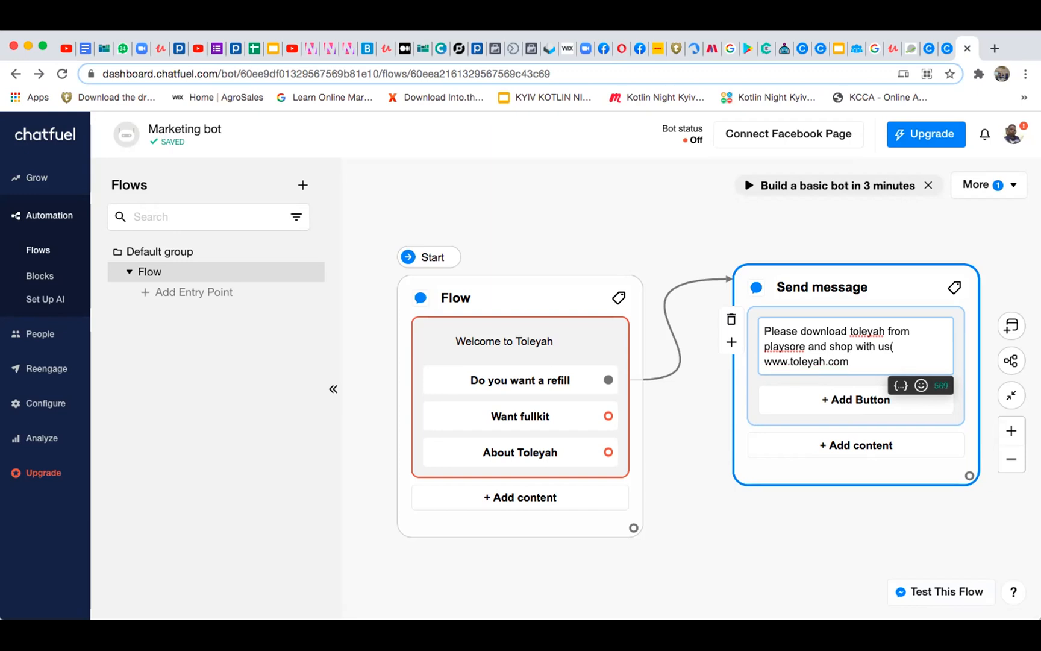
text())
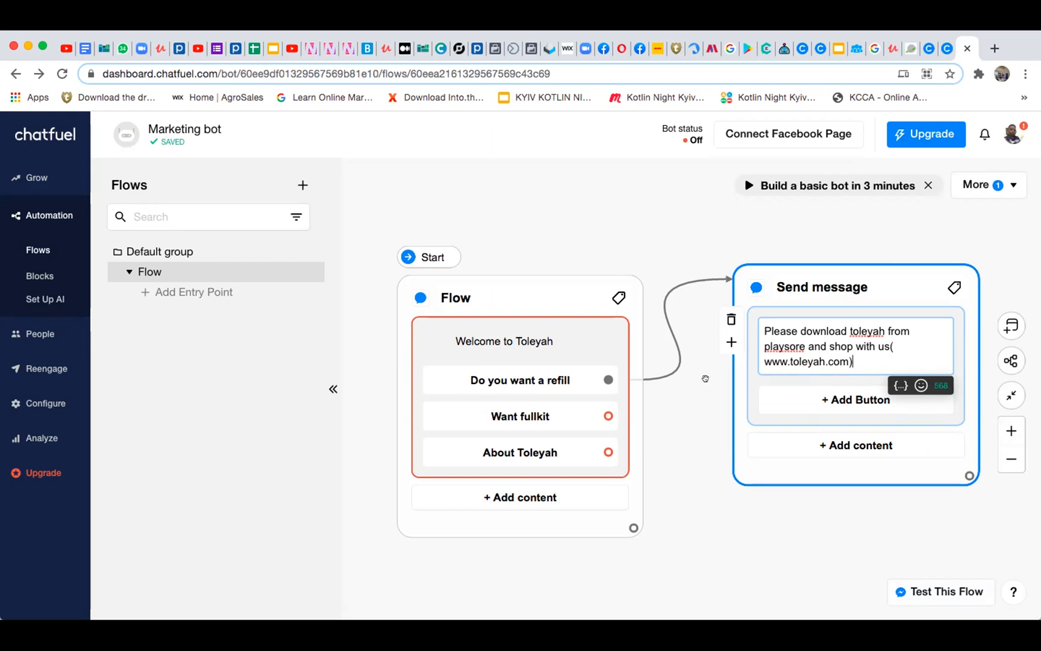
click(839, 397)
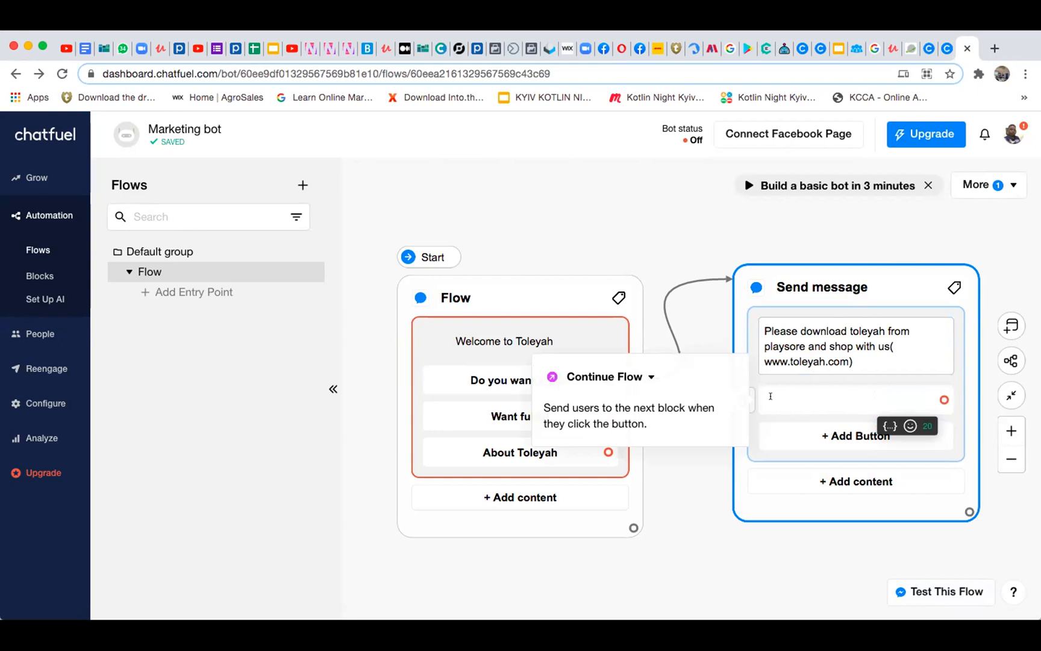
click(703, 316)
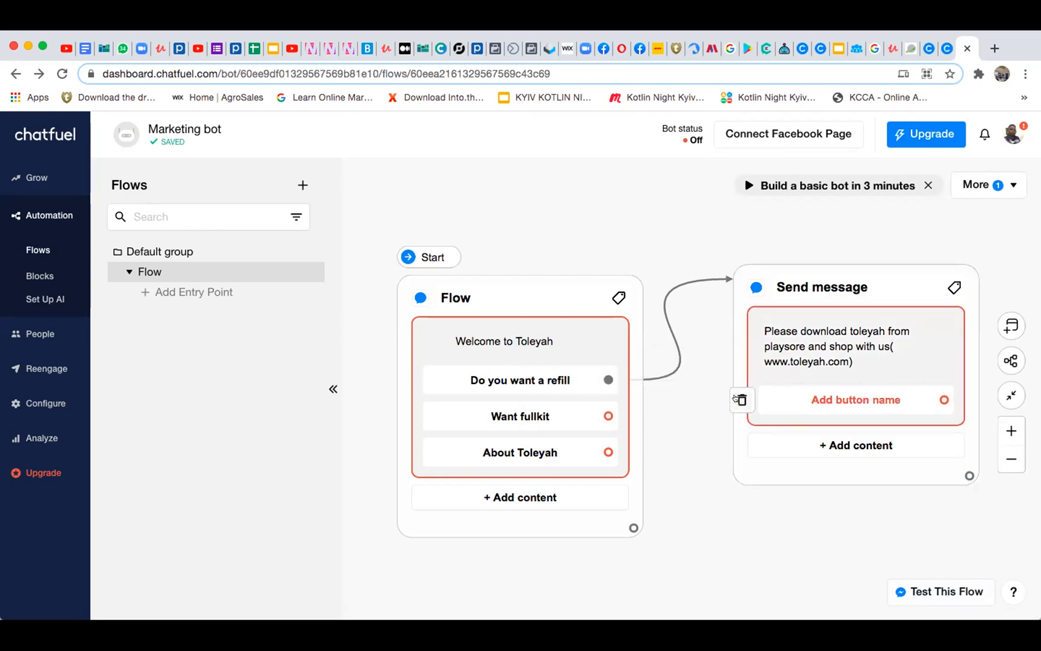
click(737, 399)
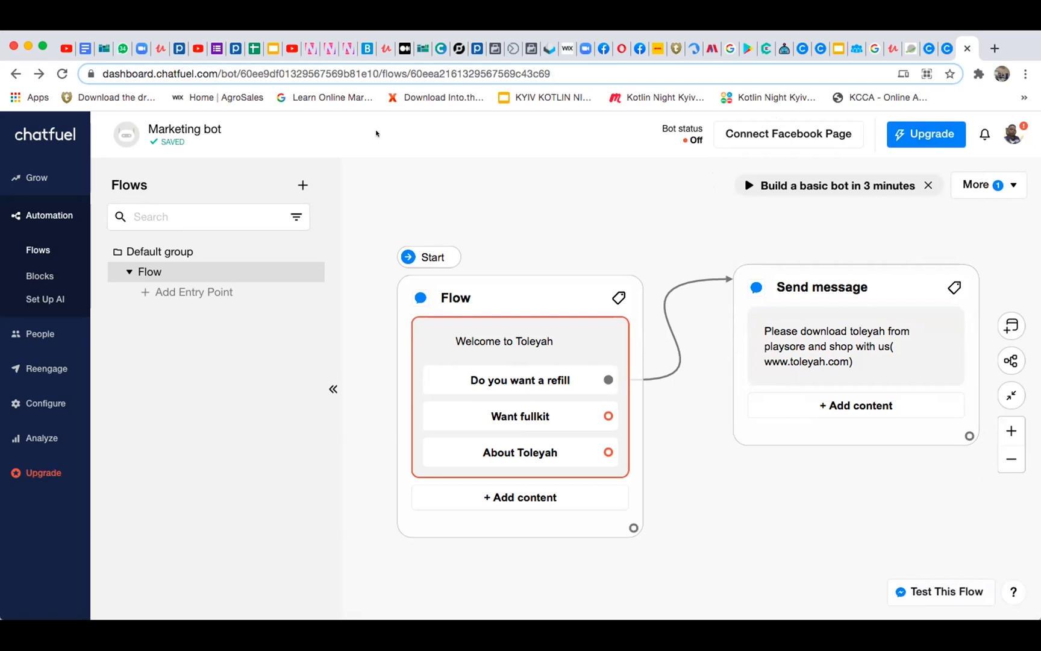
Move the Flow block and its connected Send message block higher on the canvas to make room below them
click(496, 283)
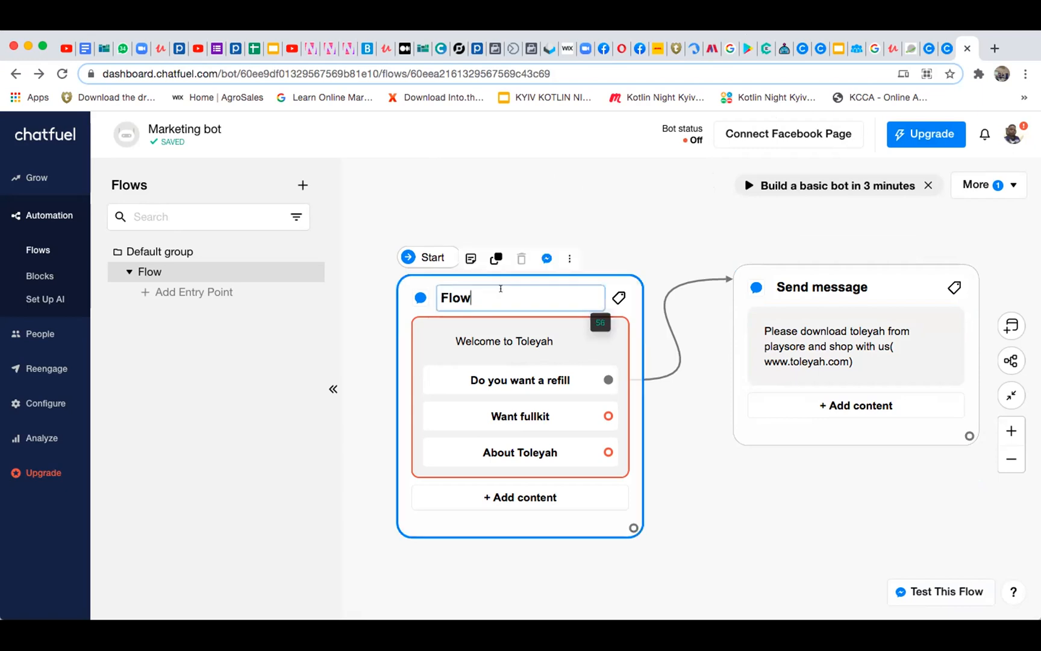
click(612, 217)
drag(567, 273, 568, 172)
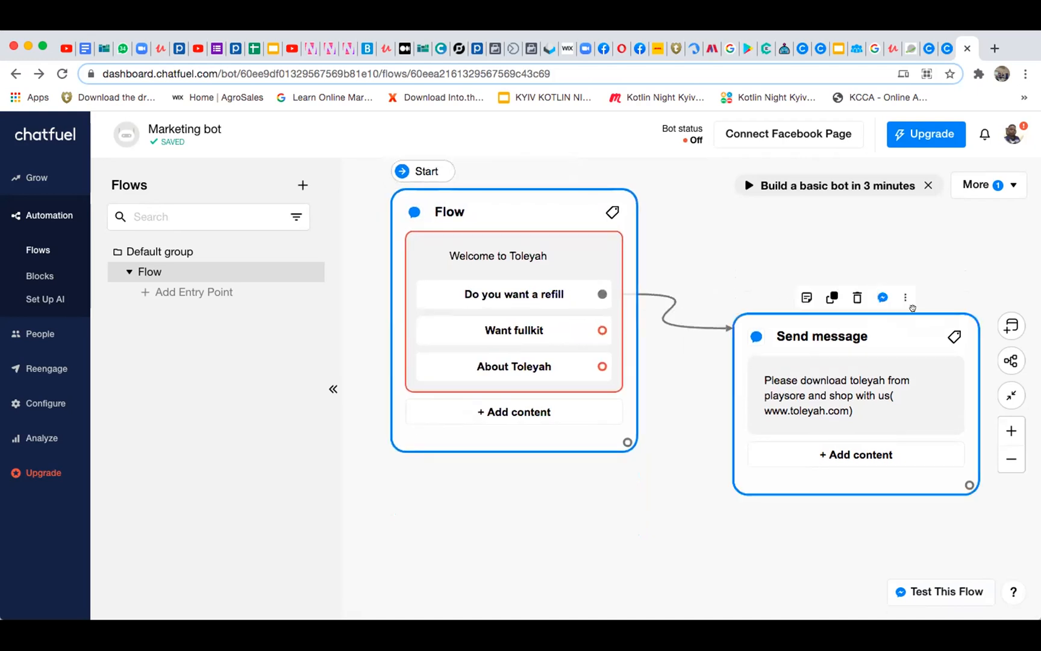
drag(913, 308, 865, 210)
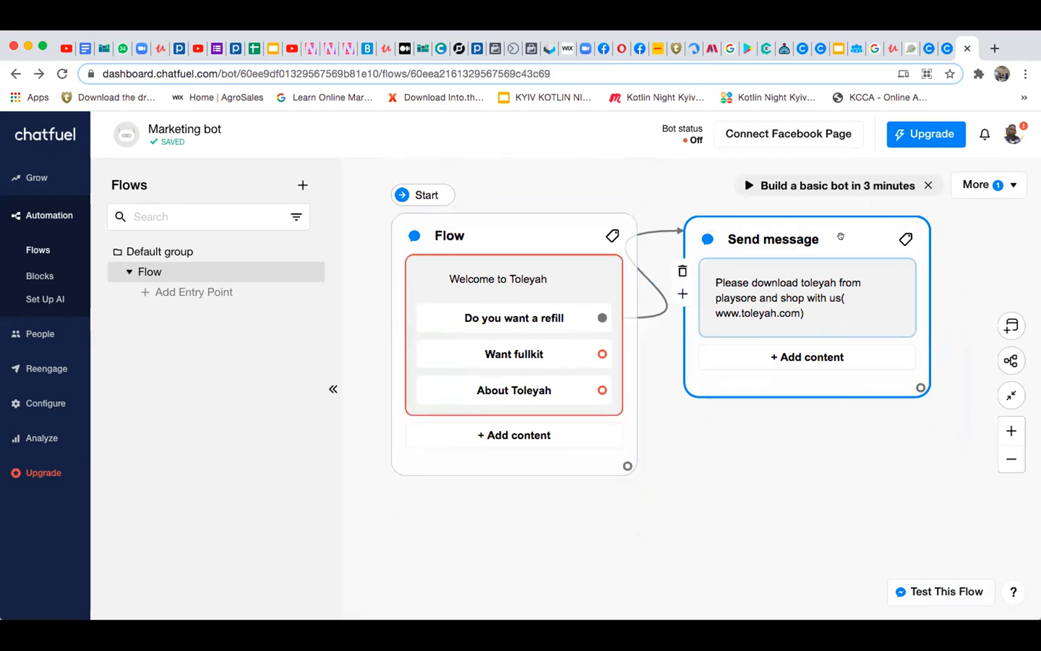
Change the Flow block's second button label to "Want a fullkit"
click(543, 320)
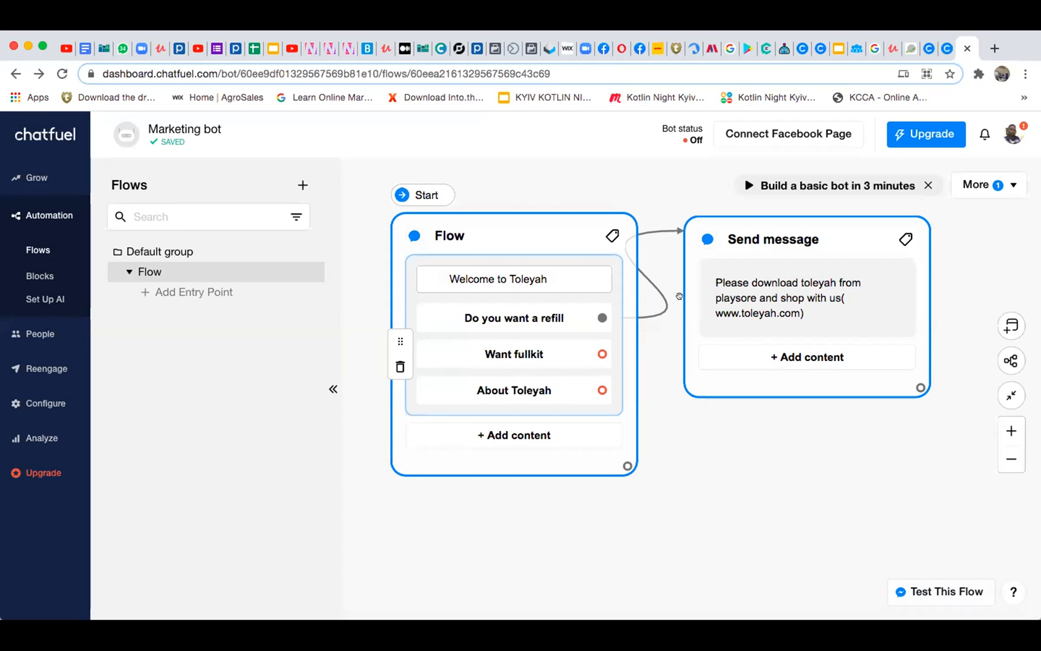
click(511, 349)
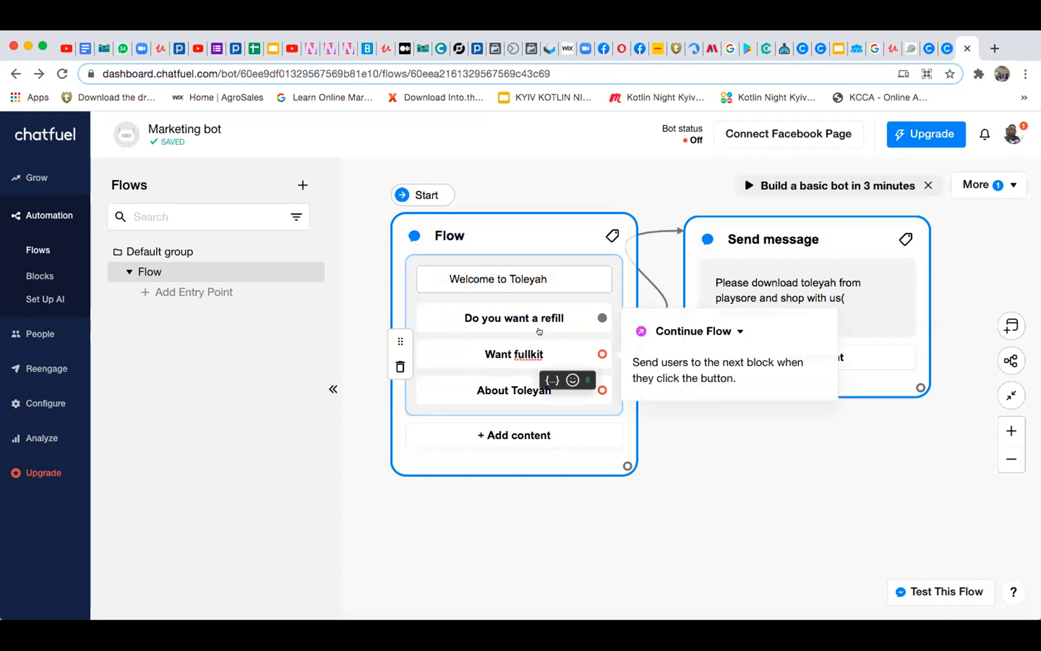
text(t)
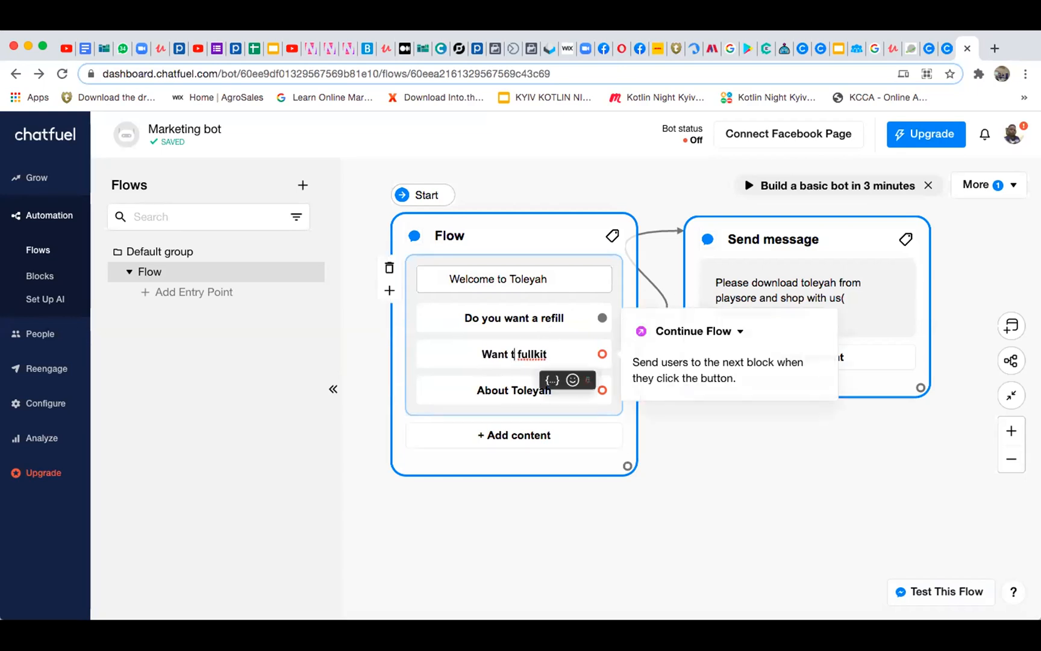
key(BackSpace)
text(a)
click(735, 469)
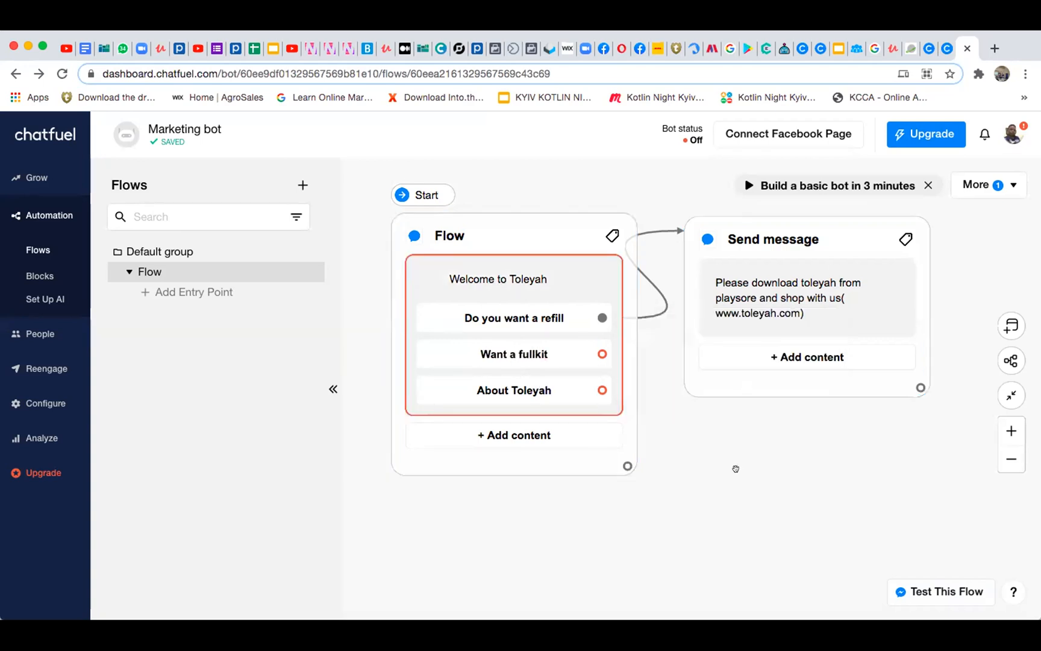
Connect the "Want a fullkit" button to a new Send Message block placed below the refill reply block
click(494, 454)
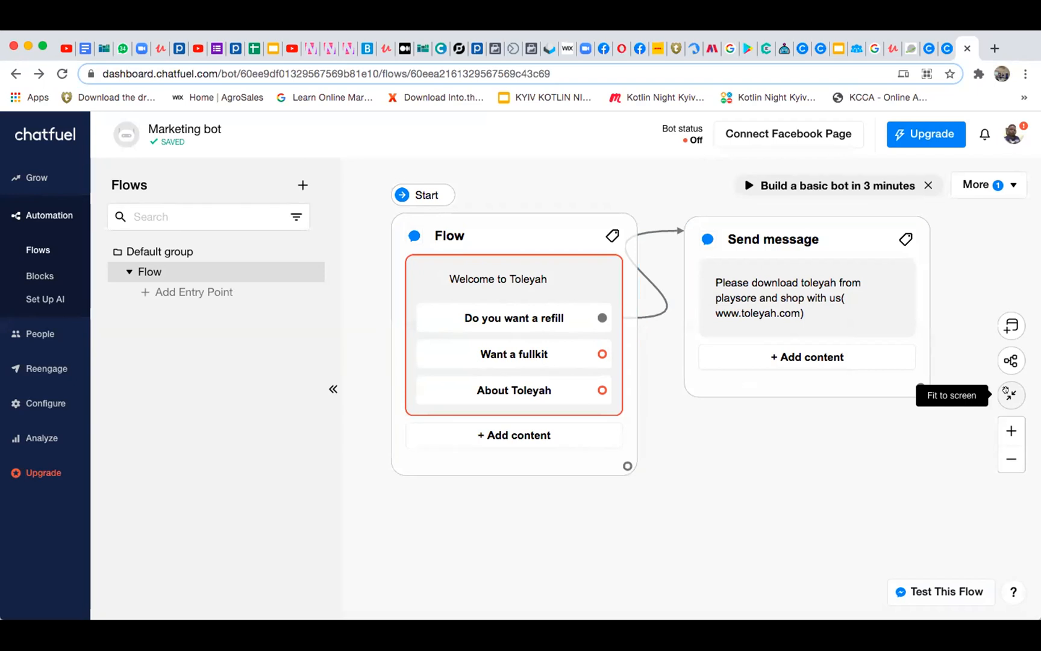
click(1005, 390)
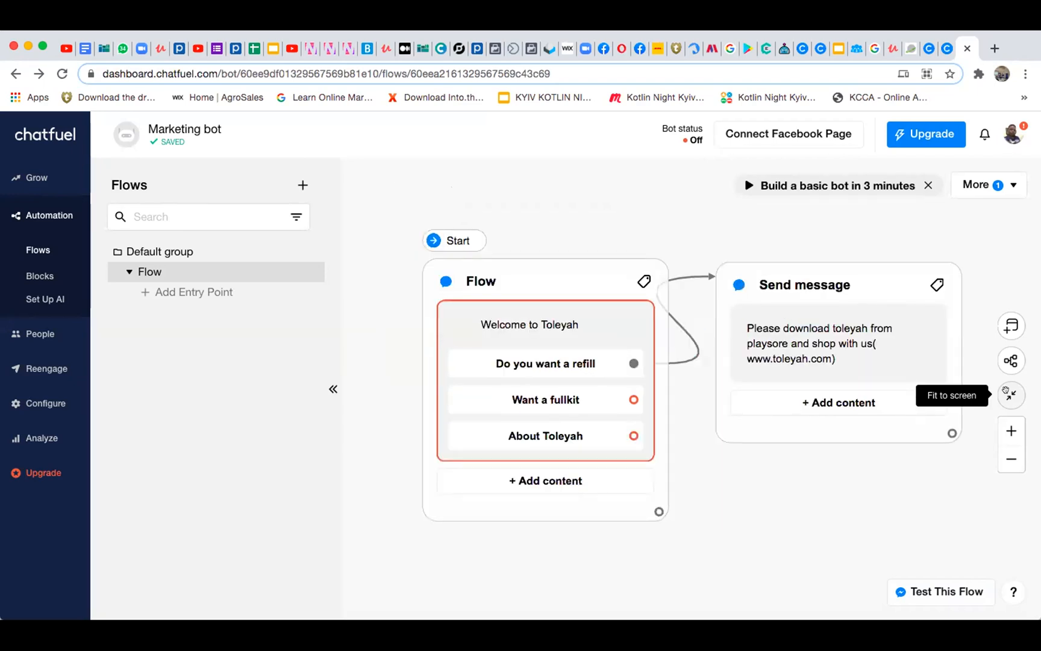
mouse_move(613, 398)
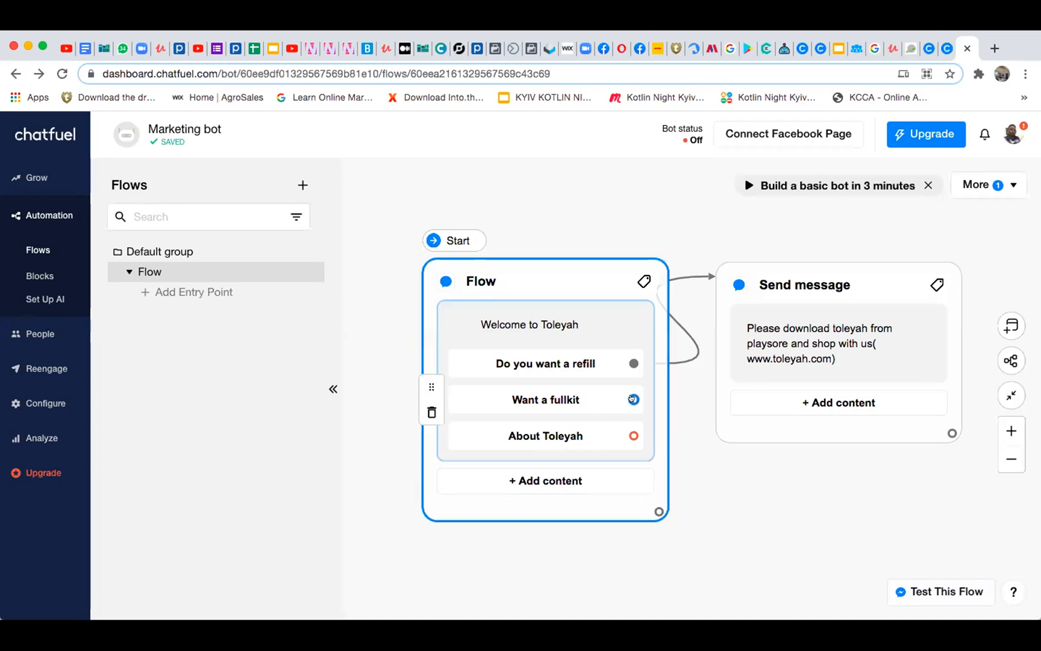
drag(632, 398, 748, 457)
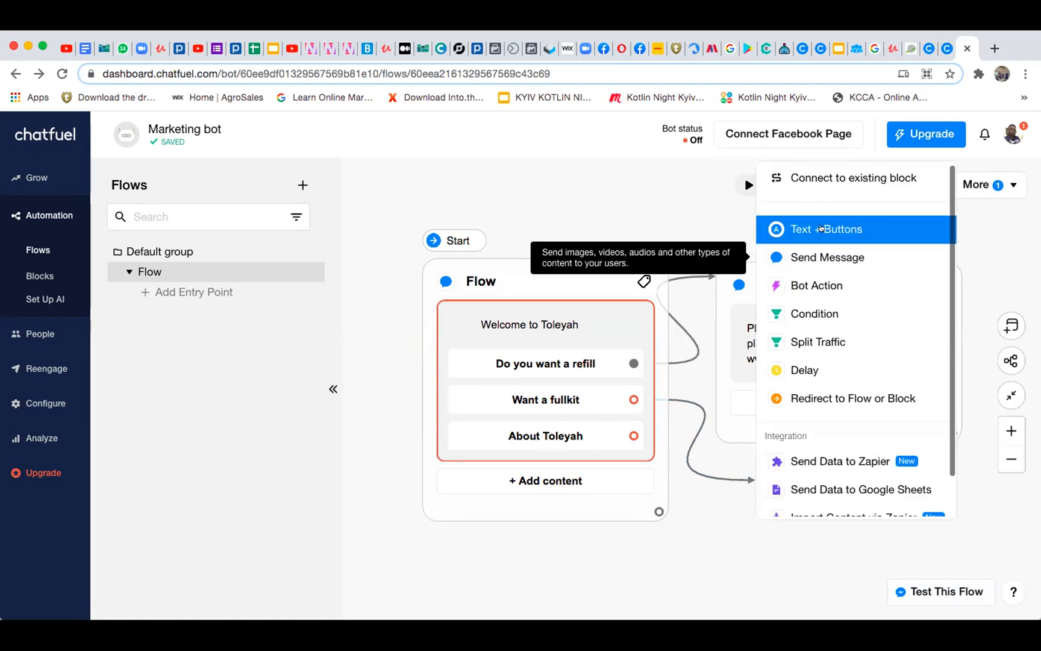
click(825, 255)
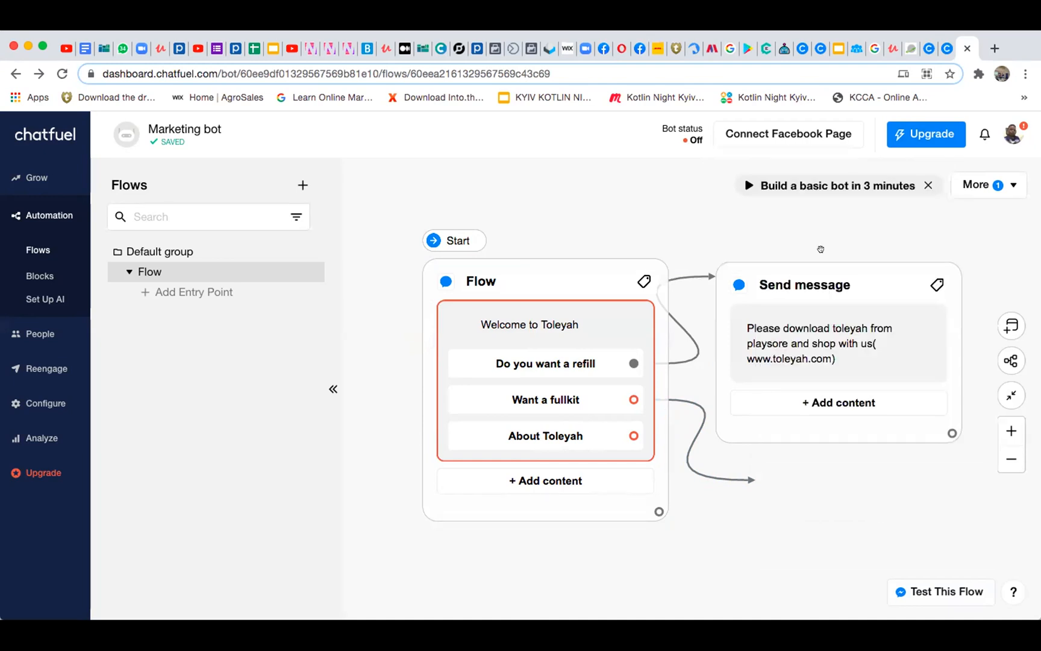
click(829, 419)
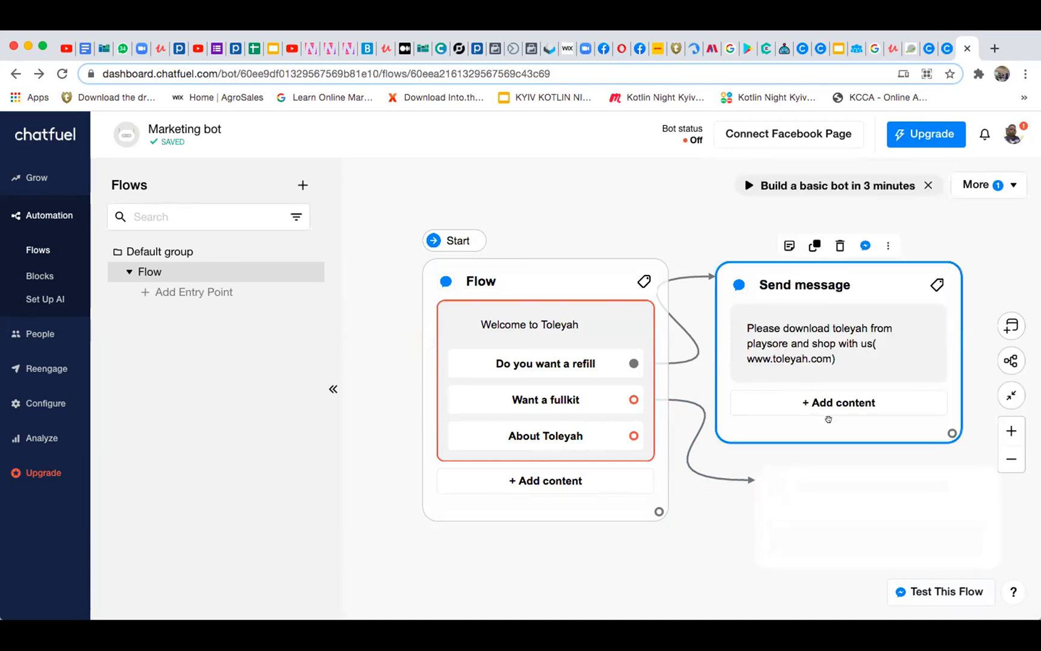
Rename the refill reply's Send message block as "Find more on toleyah"
click(802, 287)
double_click(858, 282)
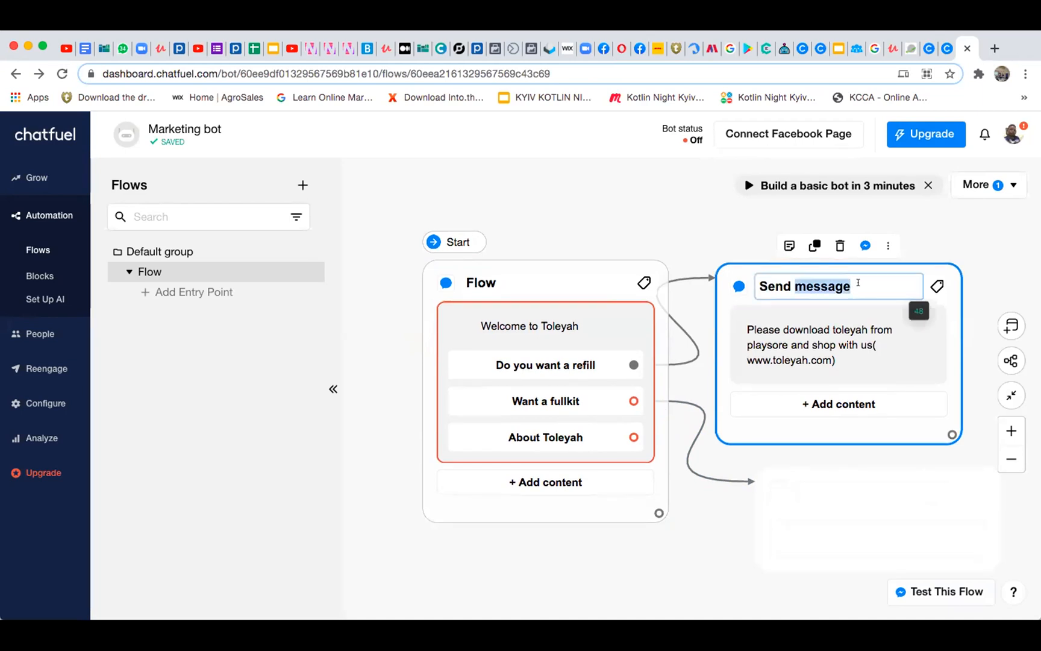
click(858, 283)
triple_click(858, 282)
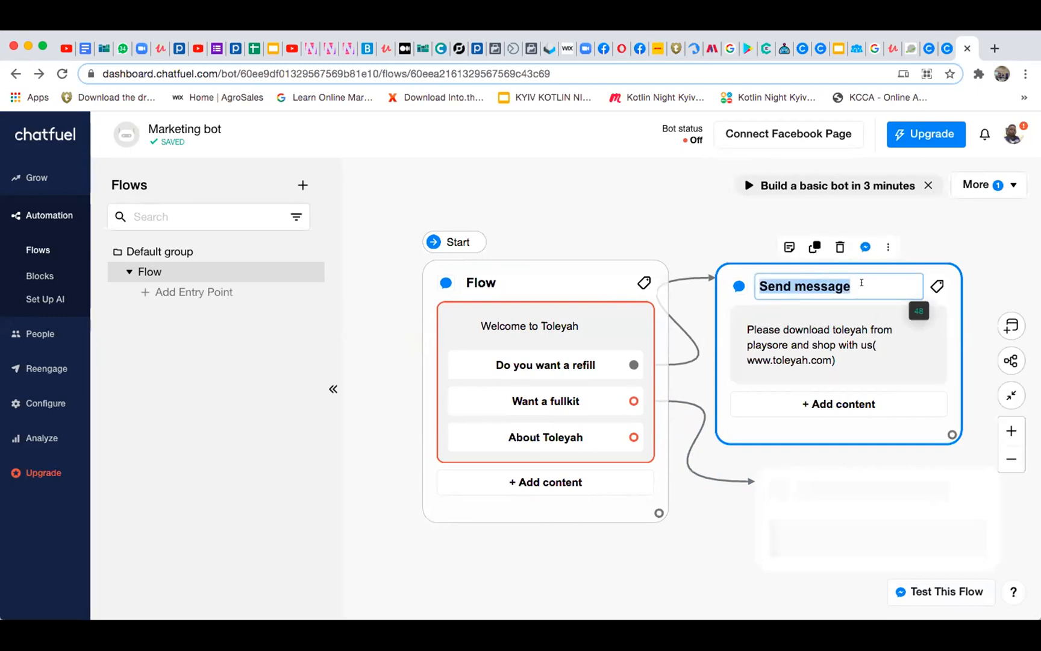
key(BackSpace)
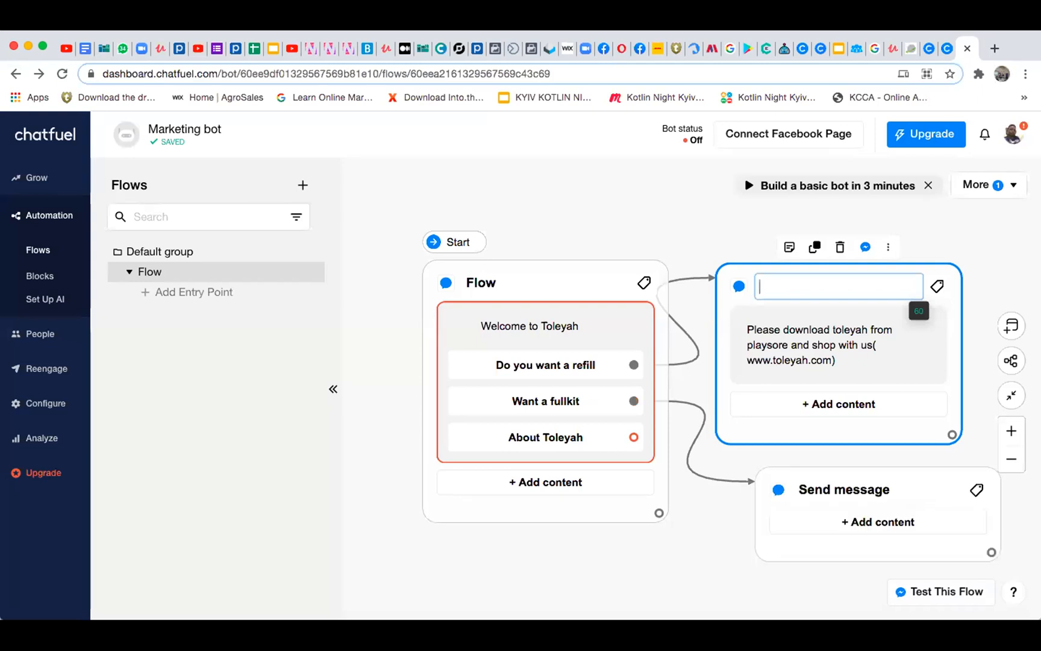
text(Find more on toleya)
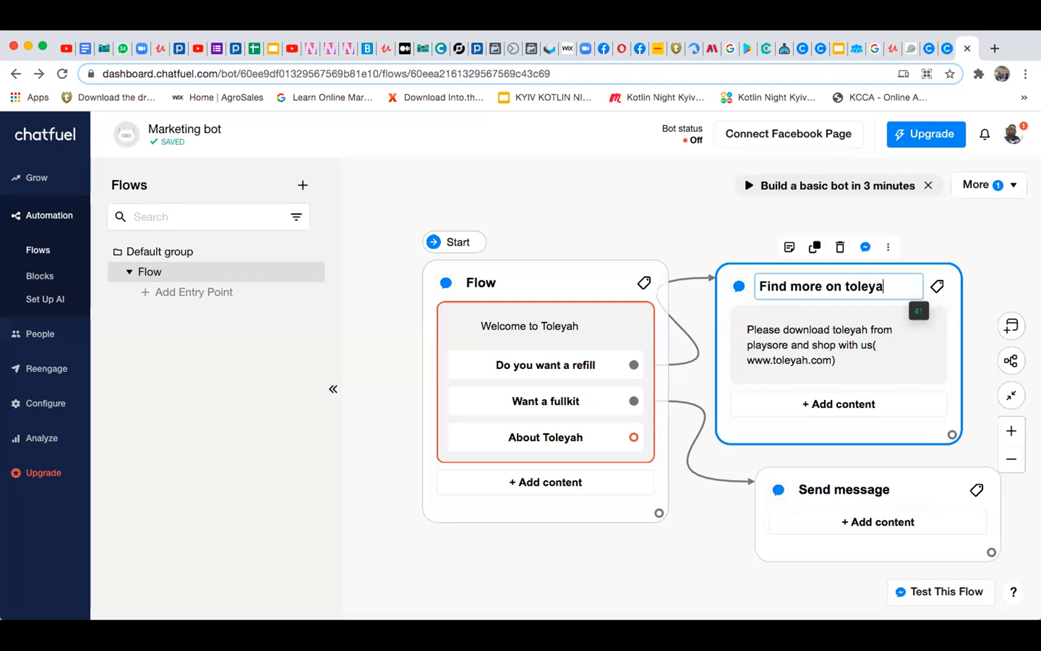
text(h)
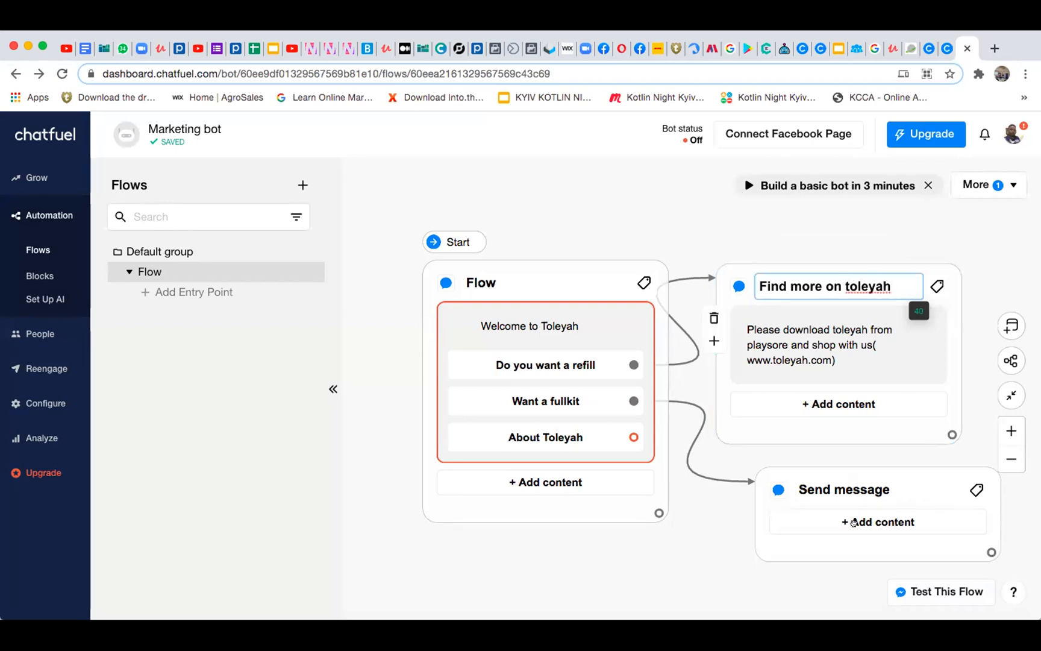
Rename the Send message block connected to "Want a fullkit" as "Download application"
click(838, 487)
double_click(839, 487)
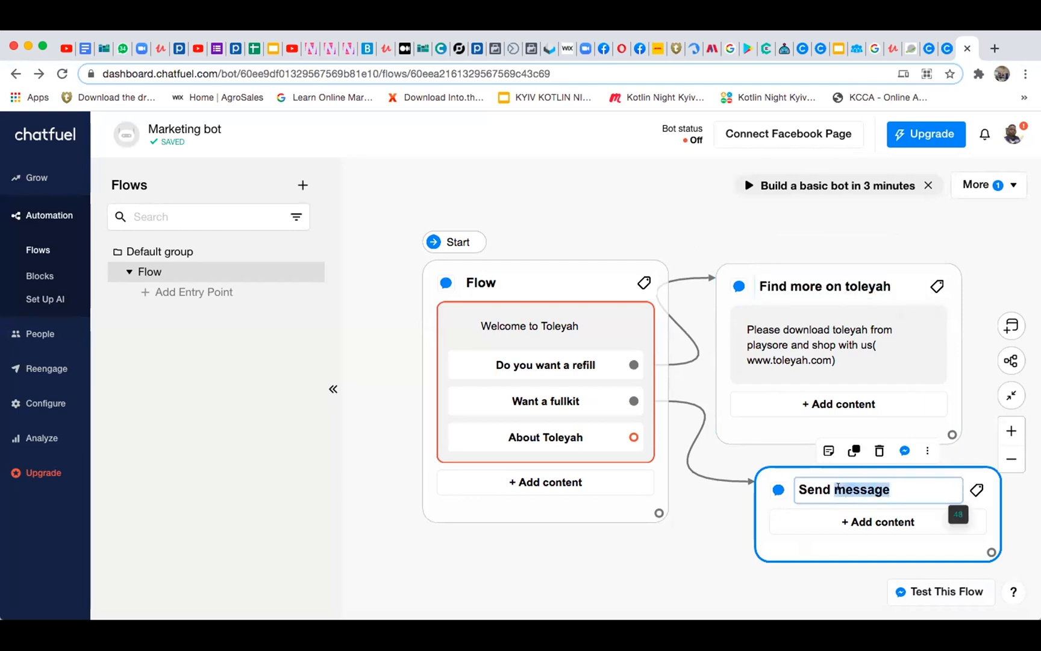
key(BackSpace)
key(BackSpace)
key(BackSpace)
key(BackSpace)
key(BackSpace)
key(BackSpace)
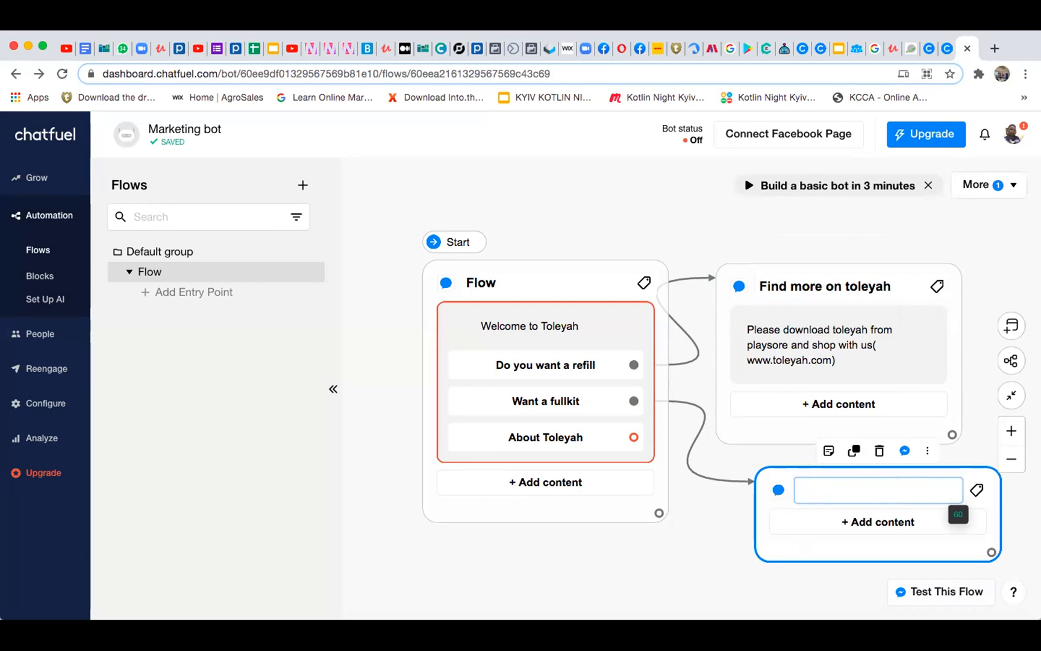
text(Download application)
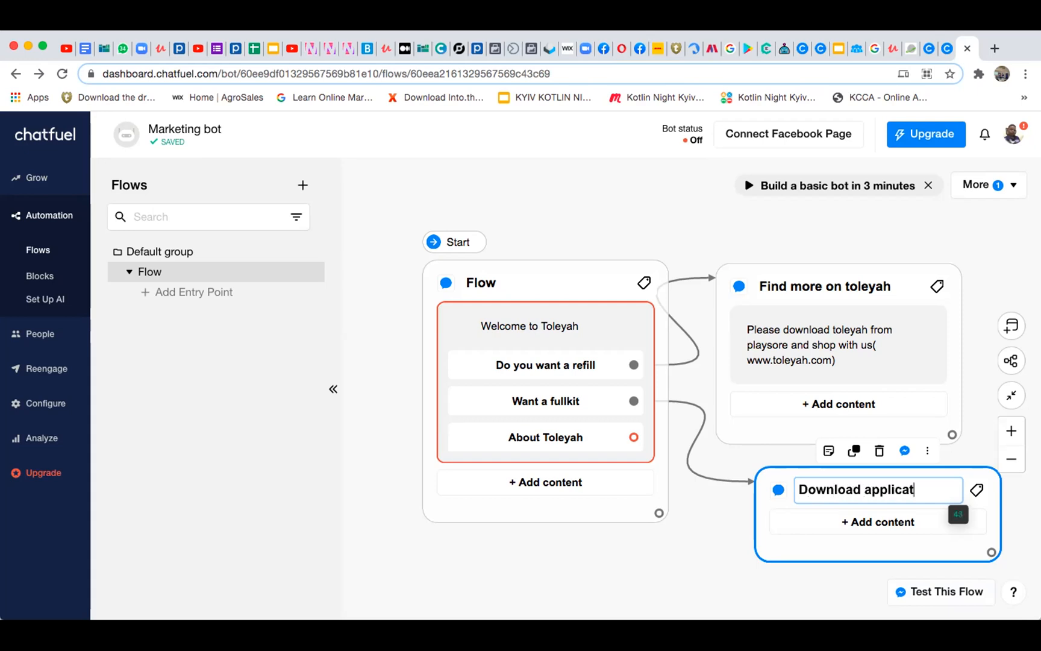
key(Return)
Add an Image card to the Download application block and choose the Desktop file 117717509_168397...7091969512_n.png for it
click(865, 516)
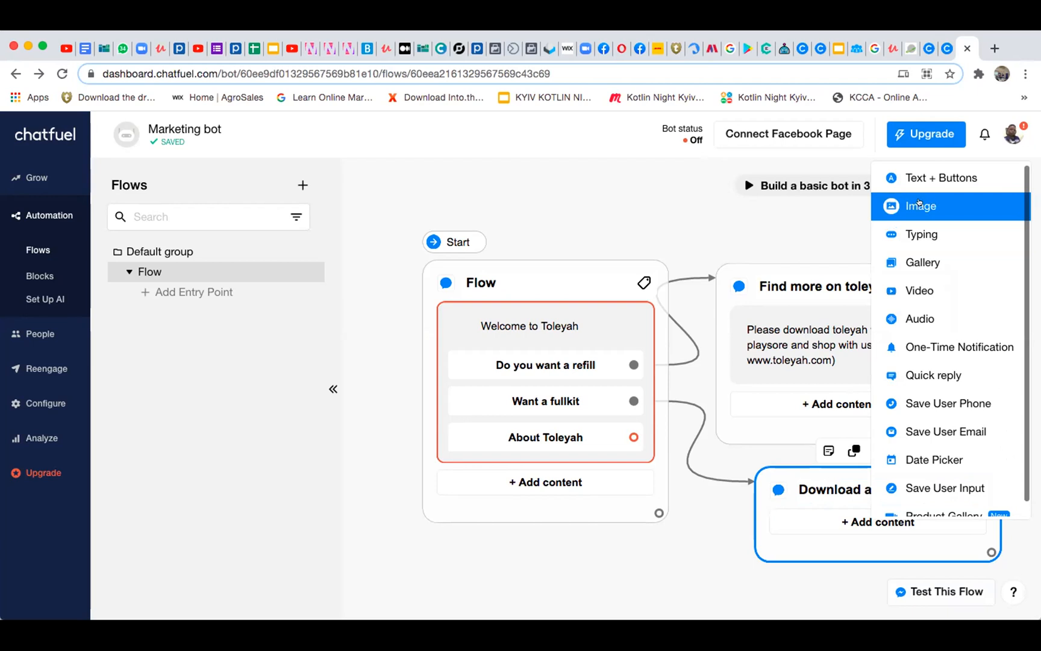
click(919, 204)
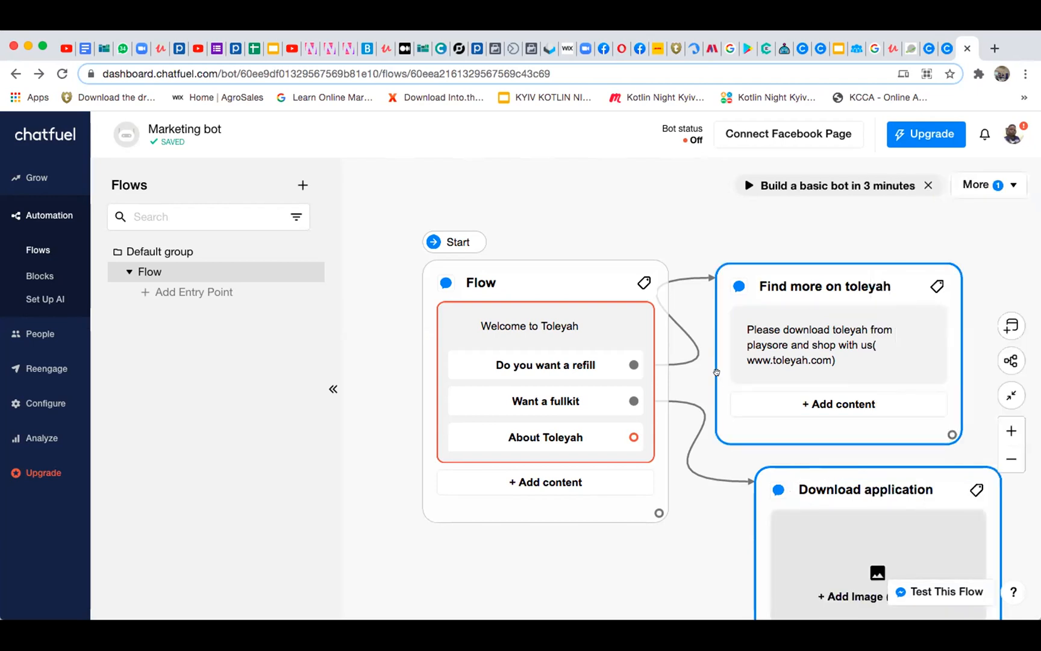
scroll(649, 211, down, 2)
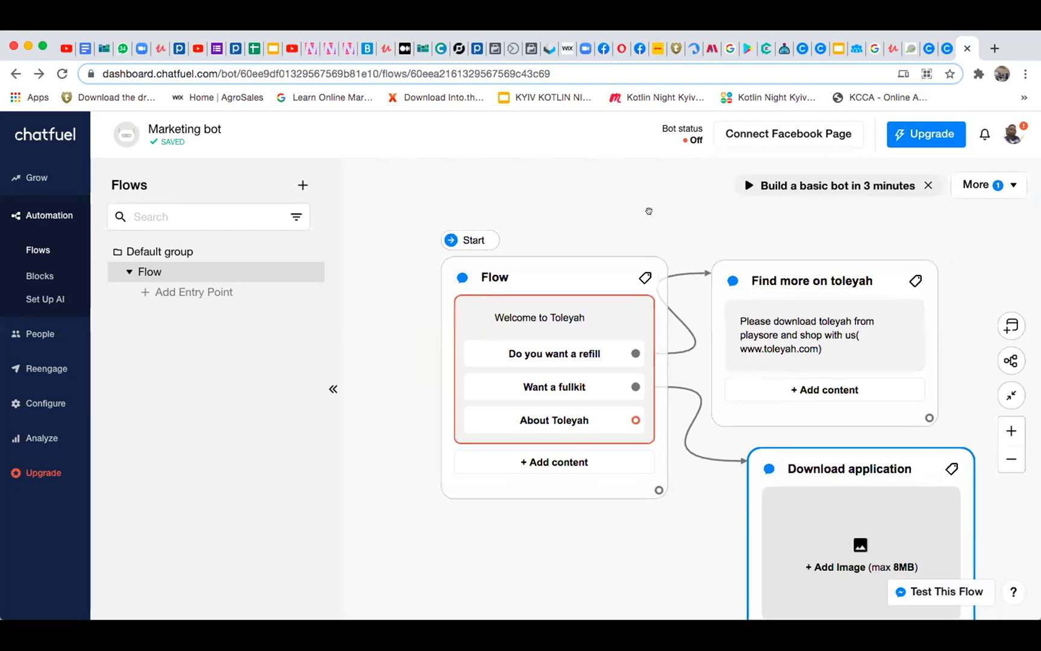
scroll(649, 211, down, 2)
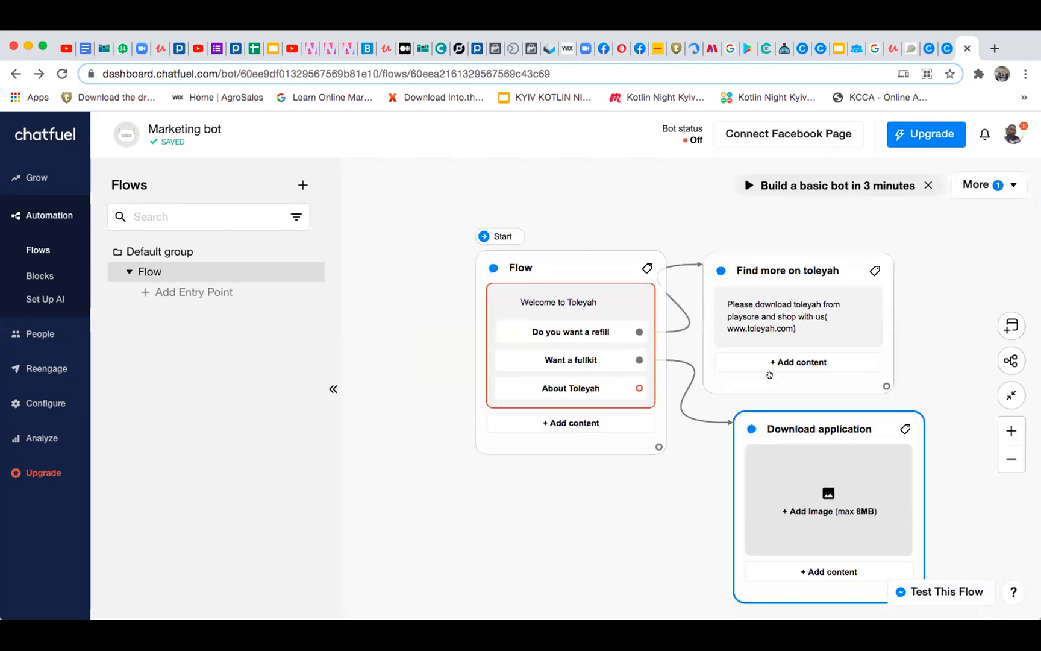
scroll(770, 375, down, 2)
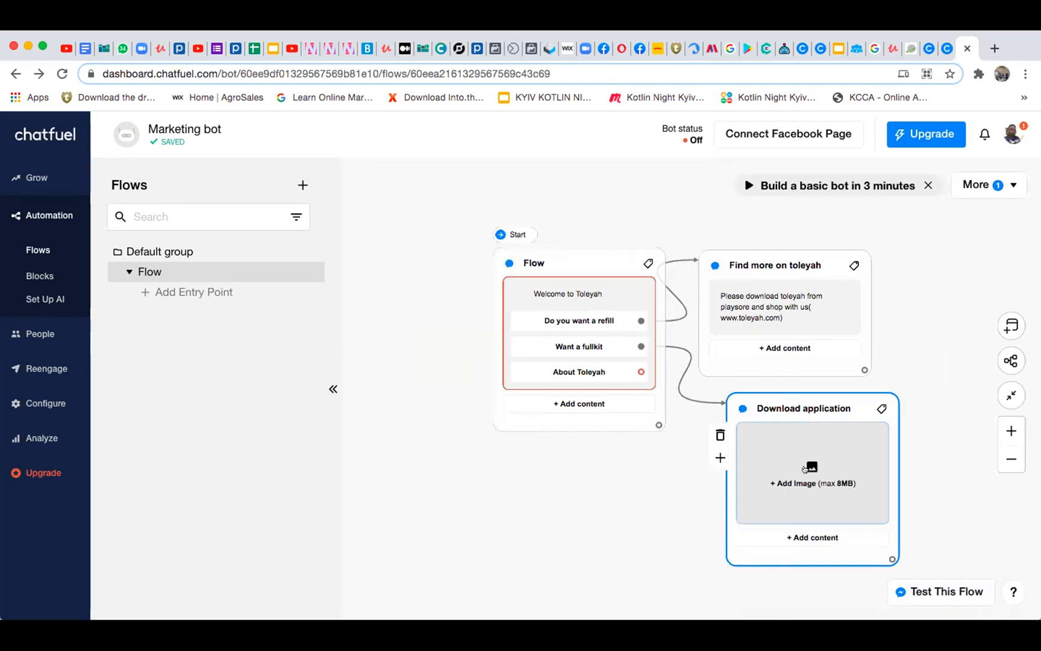
click(805, 468)
click(262, 199)
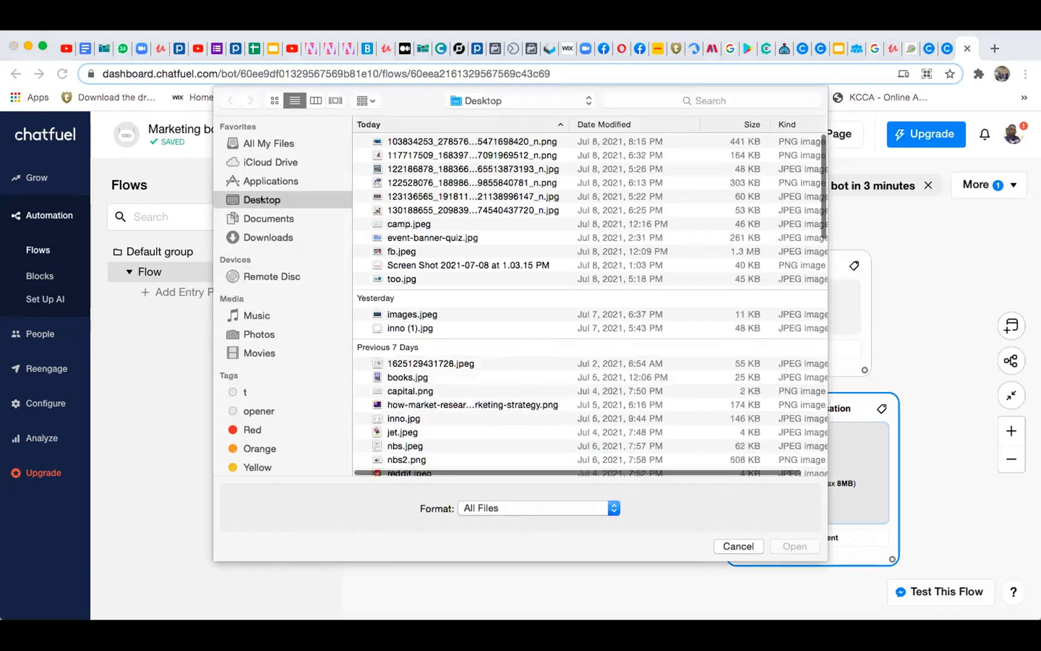
click(422, 156)
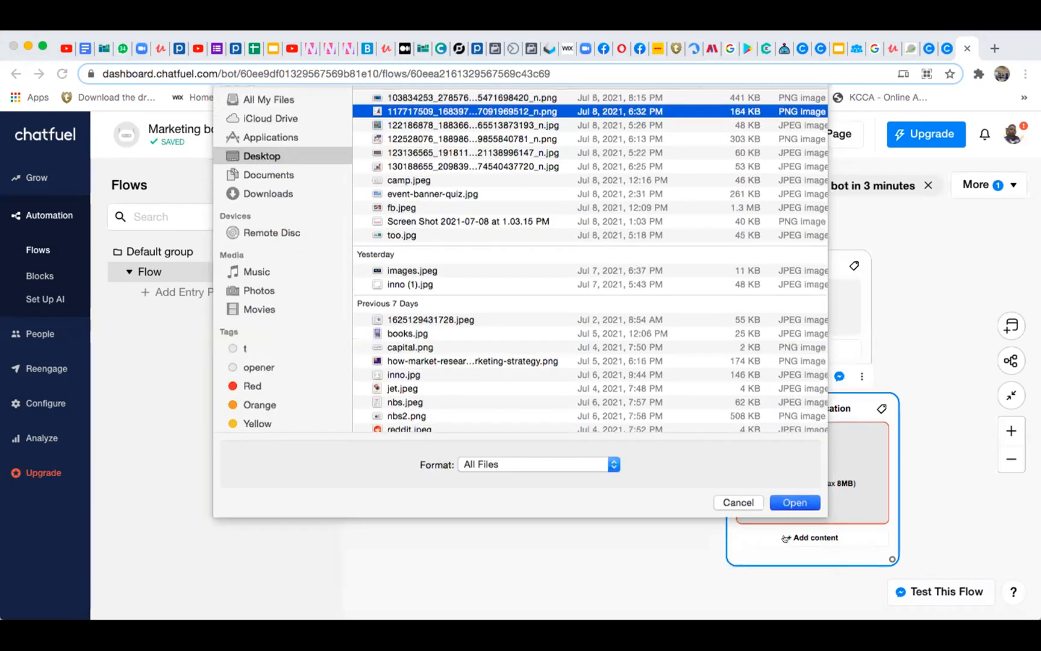
key(Return)
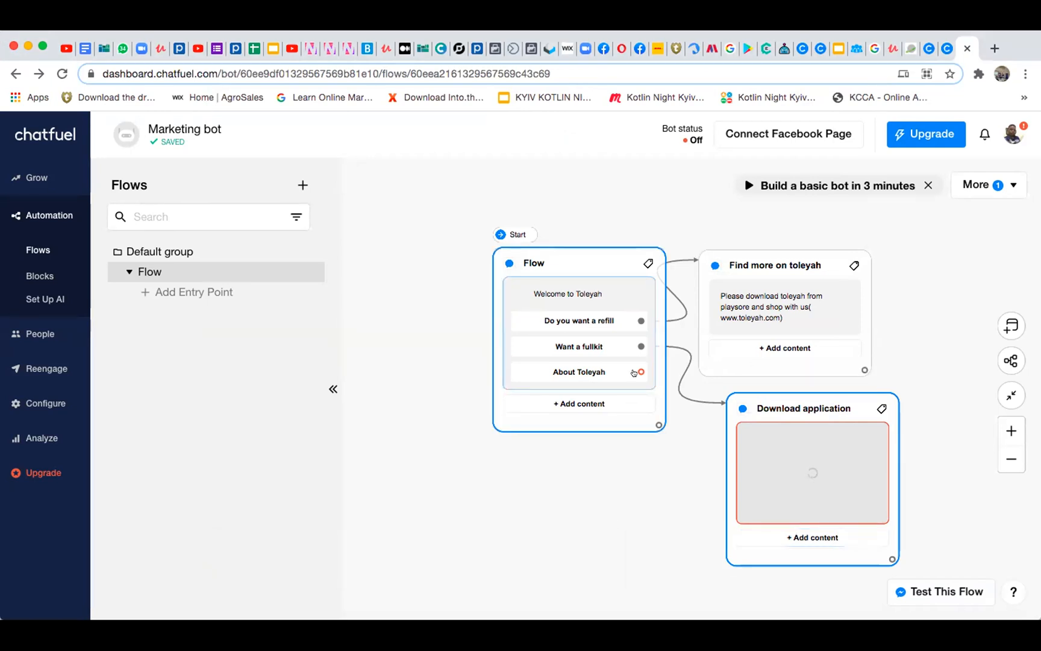
Connect the "About Toleyah" button to a new Send Message block placed below the Flow block
drag(636, 372, 527, 451)
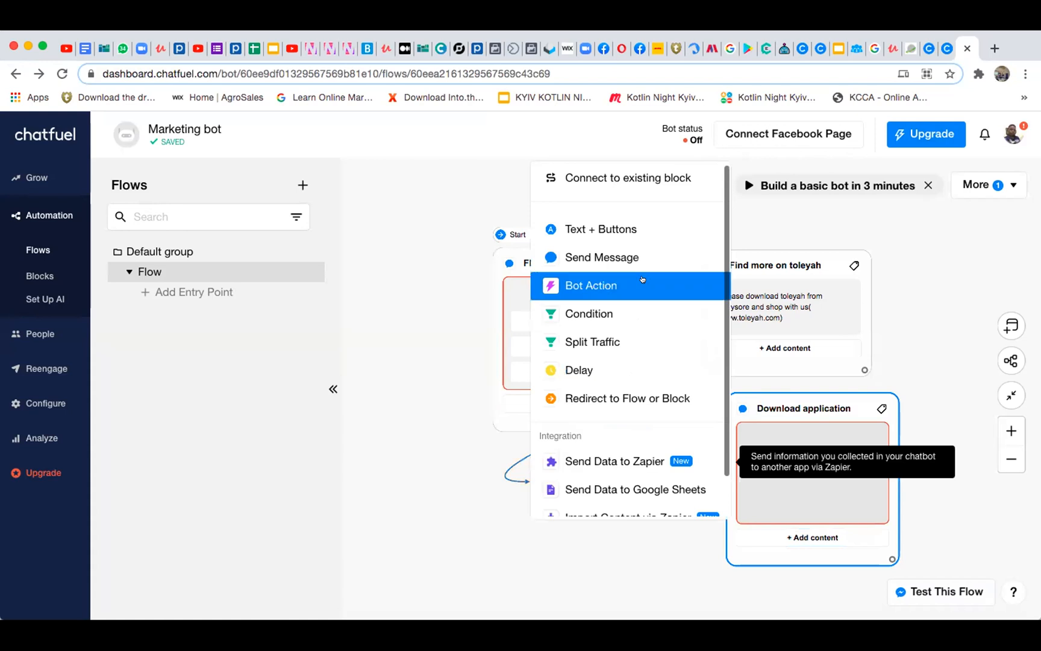
click(600, 258)
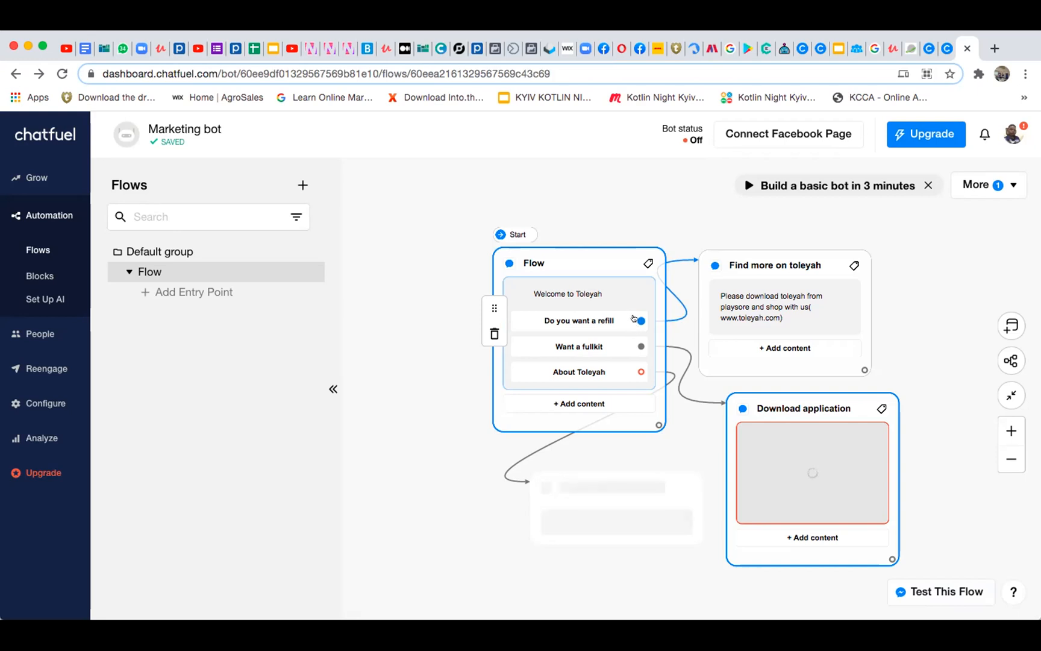
Retry uploading an image from the Desktop into the Download application block's Image card
drag(634, 294, 692, 278)
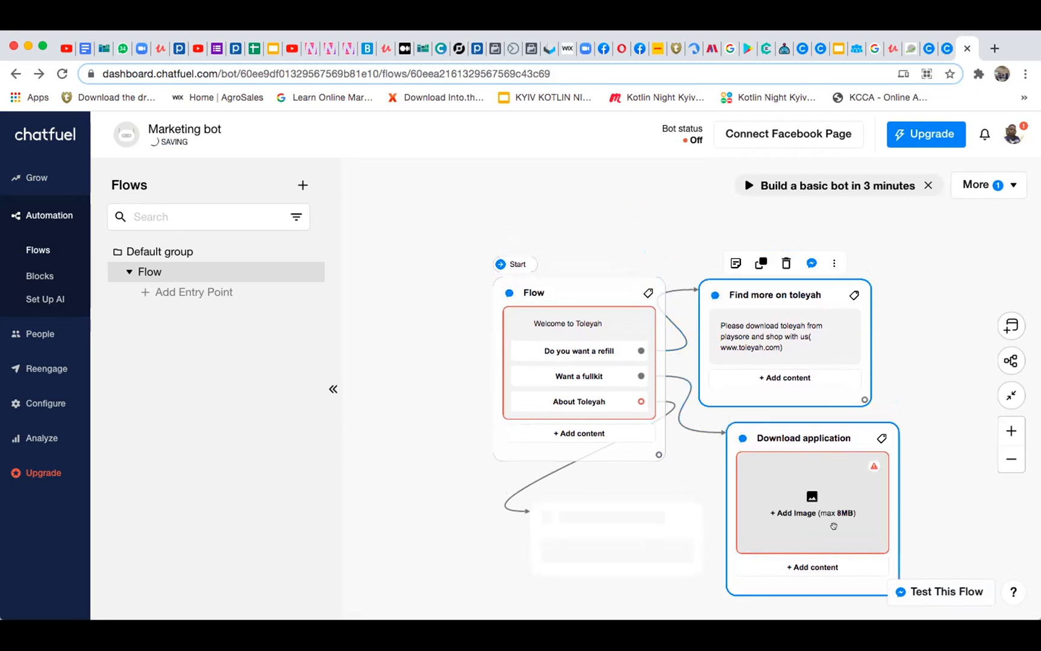
click(809, 513)
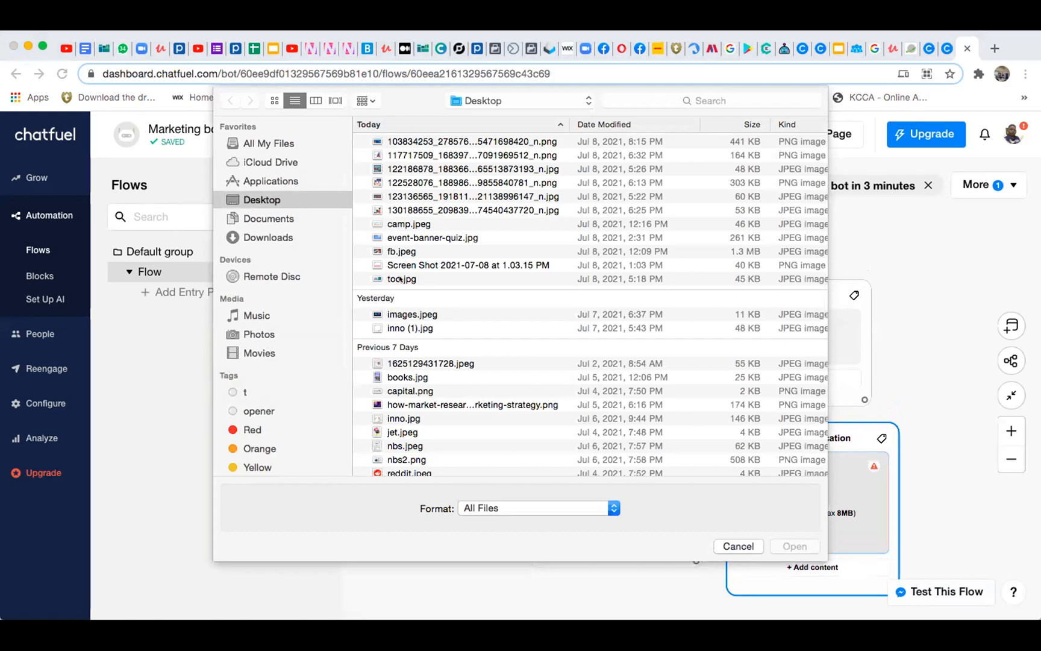
click(796, 545)
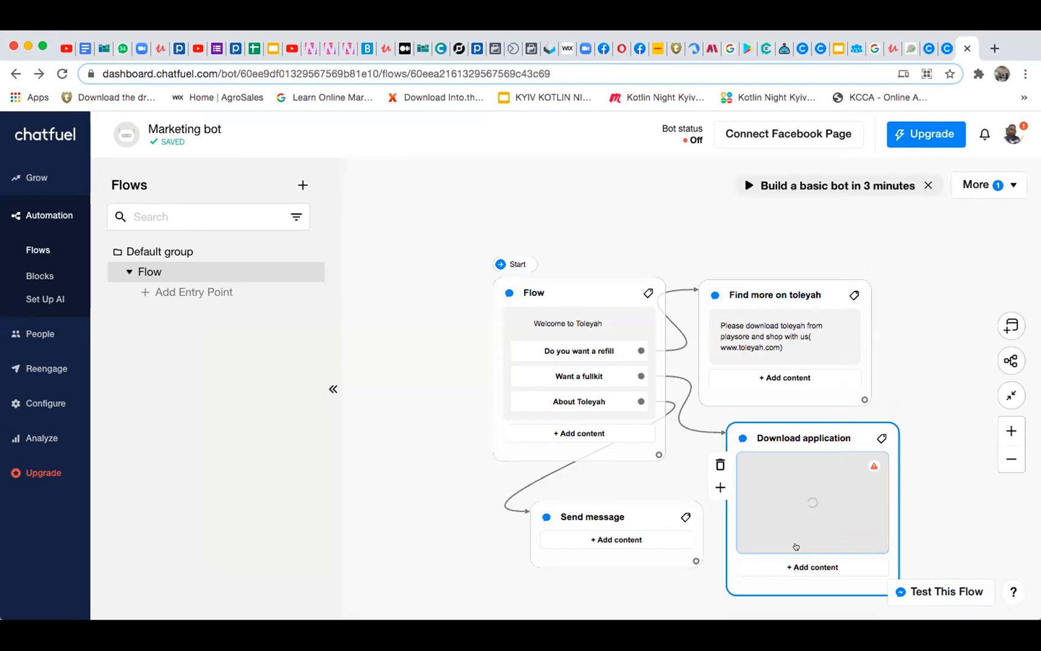
Rename the Send message block connected to "About Toleyah" as "You can download toleyah from playstore"
click(617, 514)
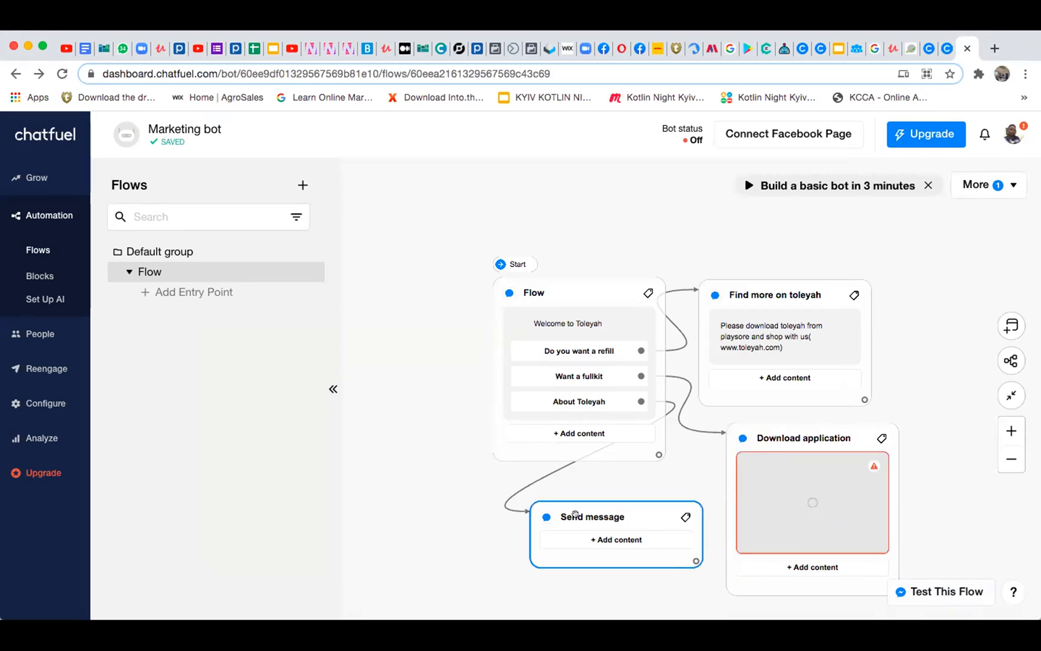
click(575, 514)
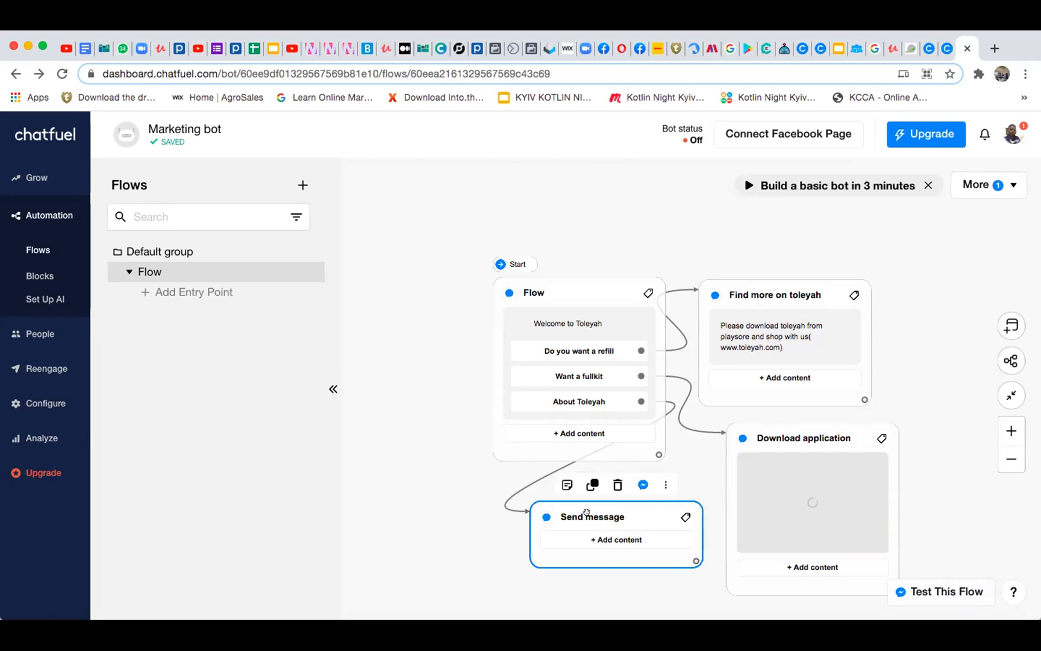
click(620, 516)
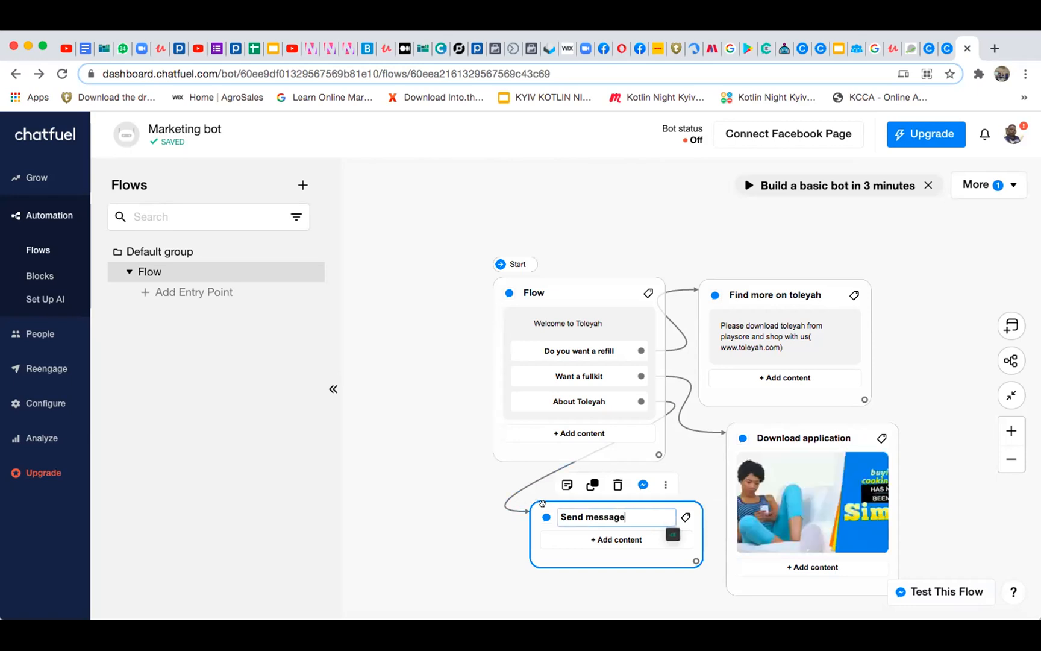
double_click(630, 512)
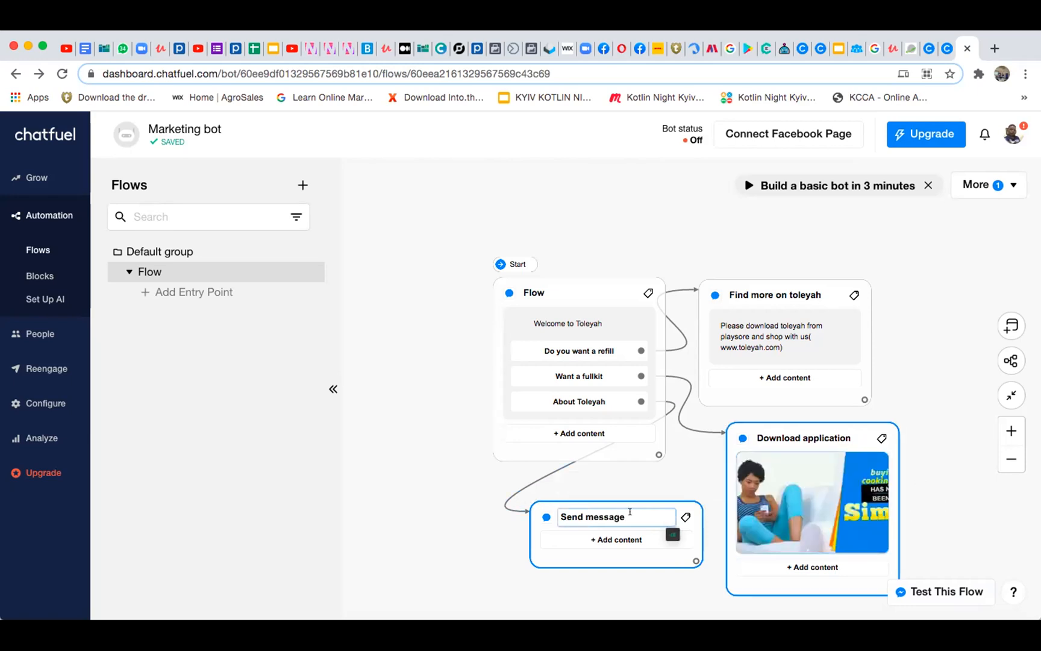
key(ctrl+a)
key(BackSpace)
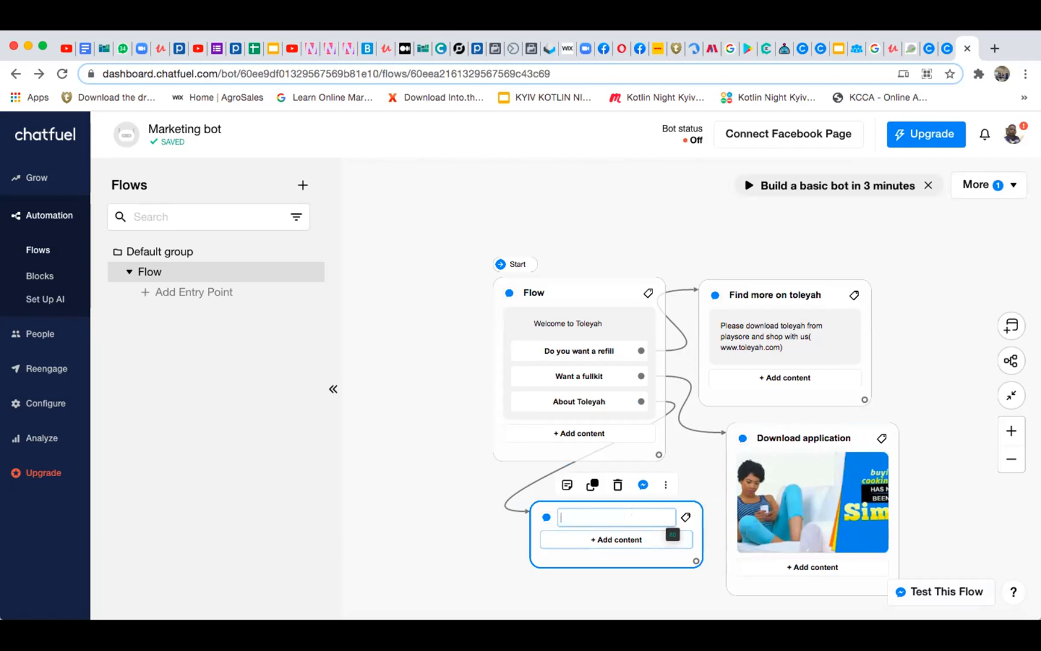
text(Dow)
key(BackSpace)
key(BackSpace)
key(BackSpace)
text(You va)
key(BackSpace)
key(BackSpace)
text(can downl)
text(oad to)
text(leyah)
text( from)
text( pla)
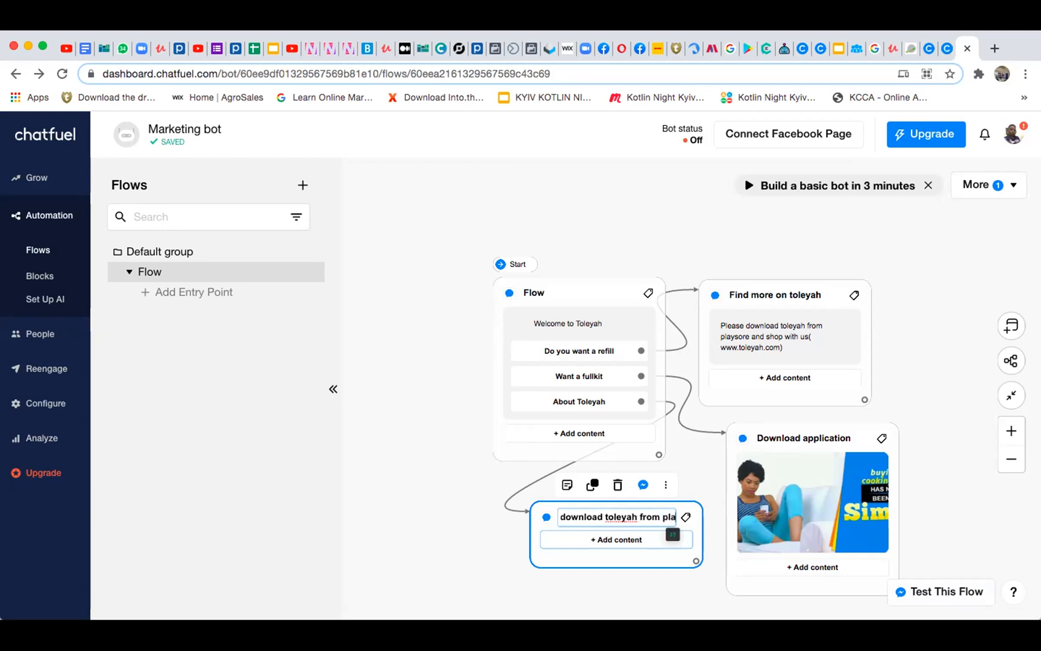
text(ystore)
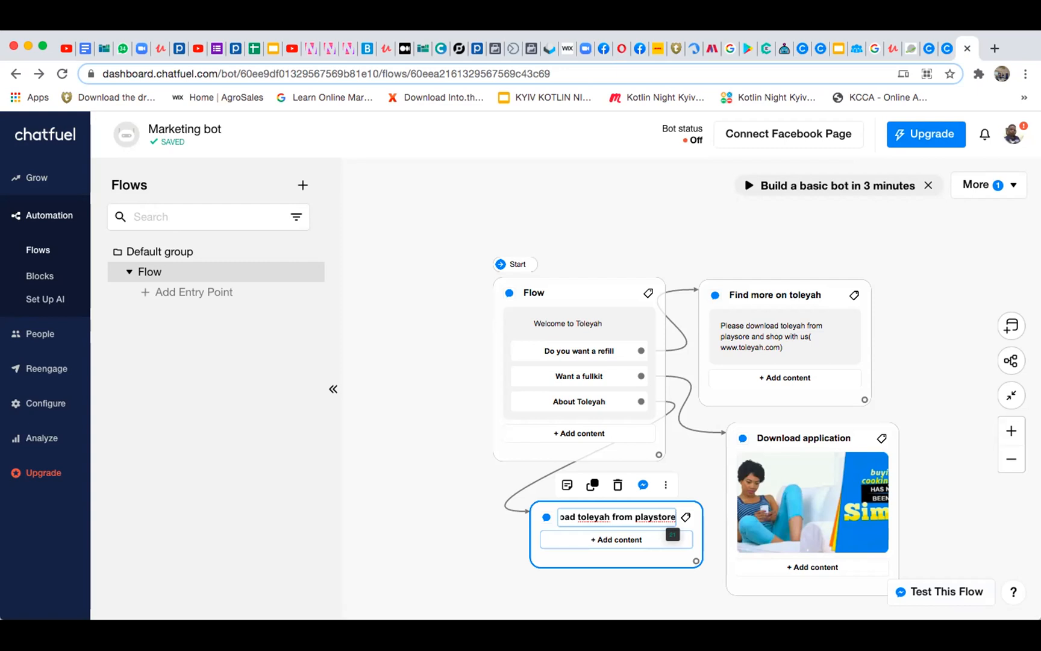
click(553, 583)
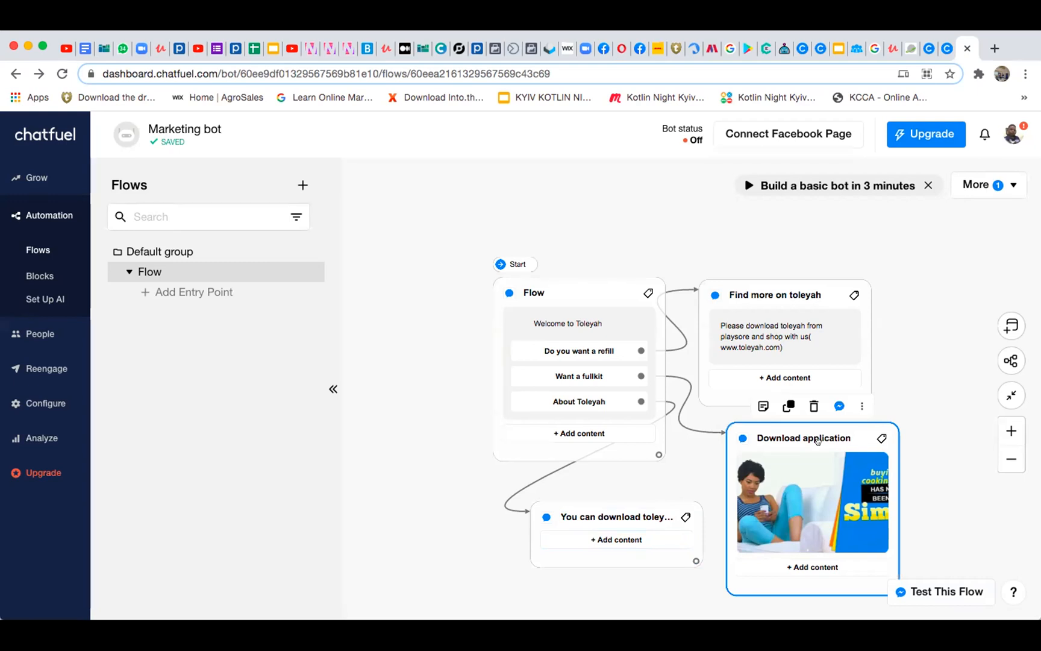
Spread out the flow's blocks, moving Flow up, Find more on toleyah and Download application away from it, and the "You can download" block toward Download application
click(760, 296)
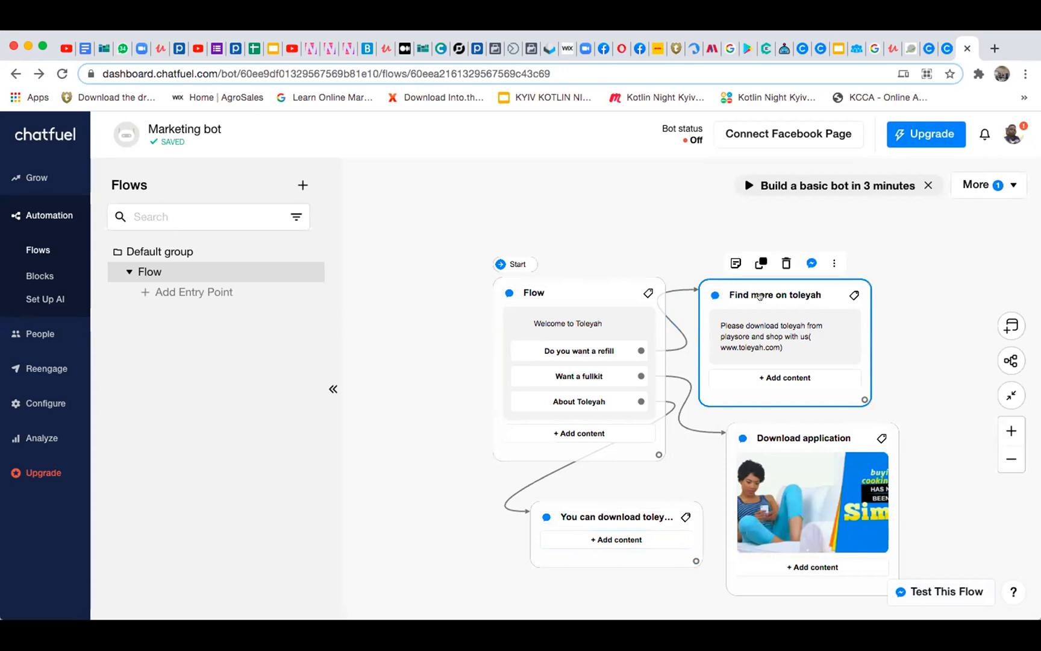
click(713, 431)
click(602, 413)
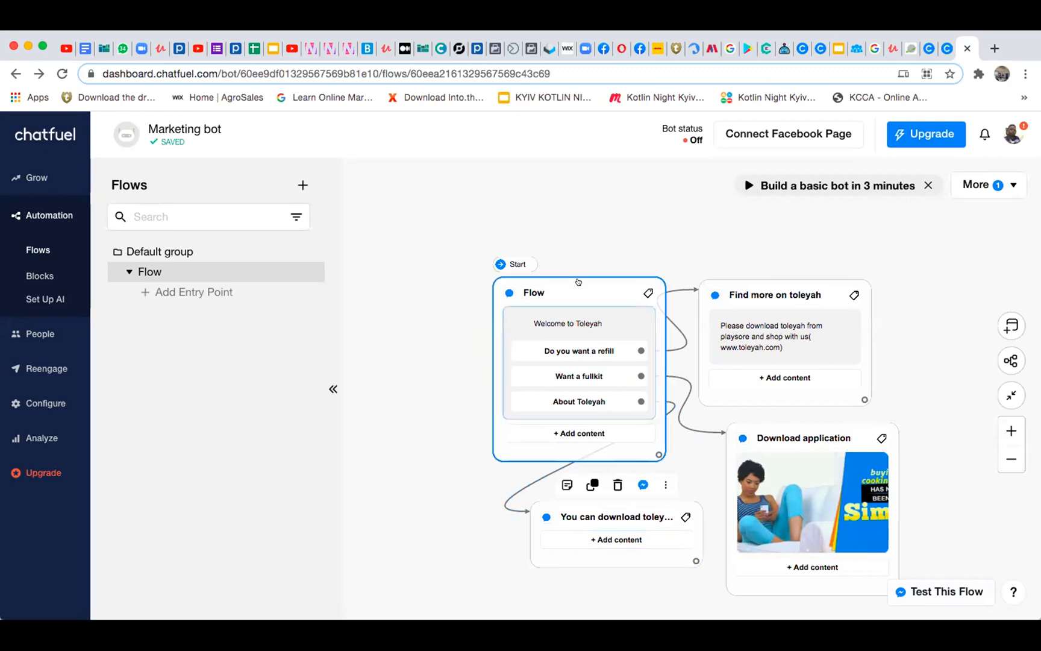
drag(573, 284, 587, 252)
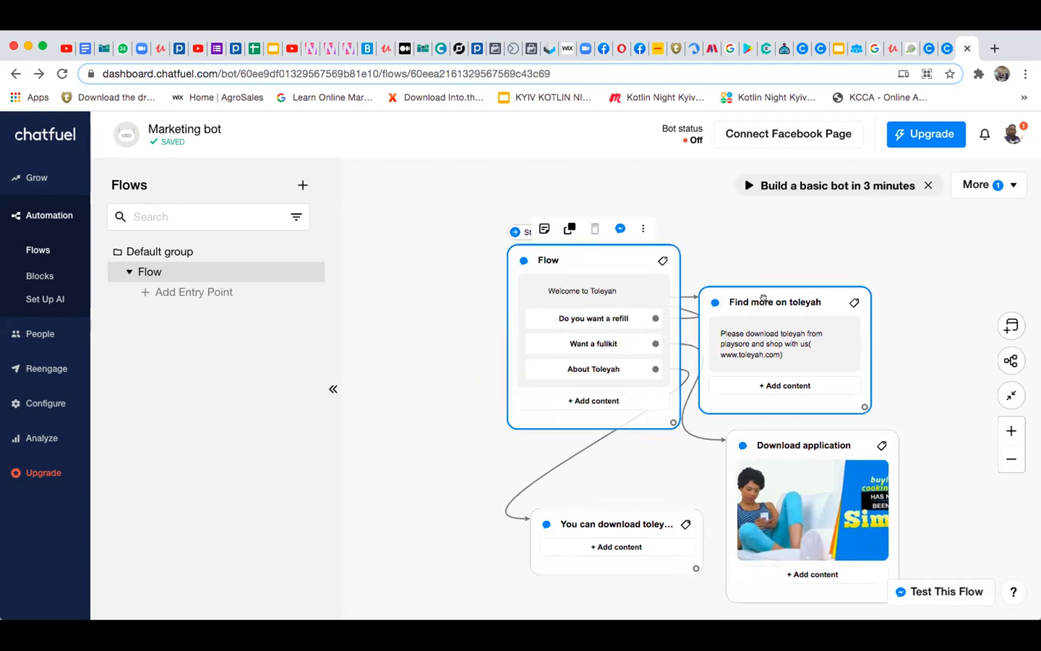
drag(764, 299, 876, 232)
drag(795, 435, 877, 400)
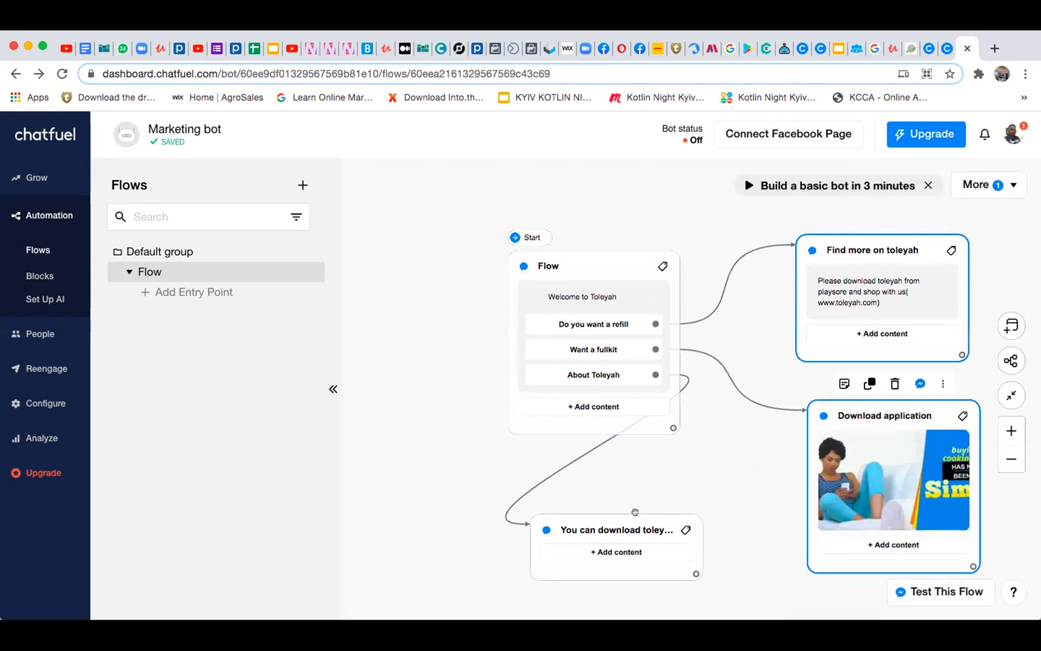
drag(635, 512, 729, 514)
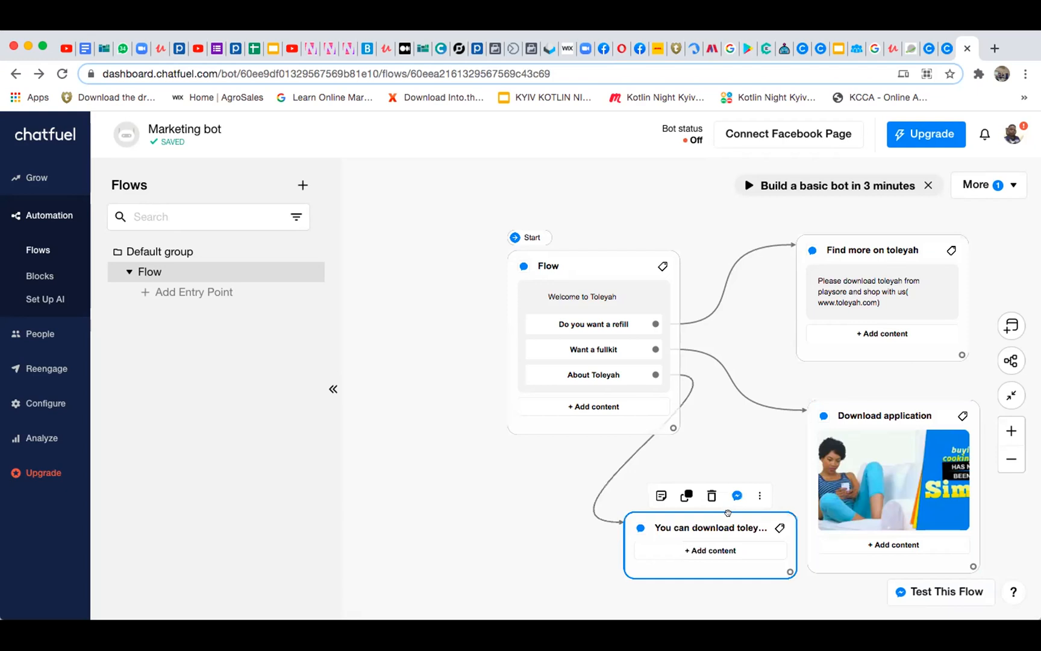
click(759, 496)
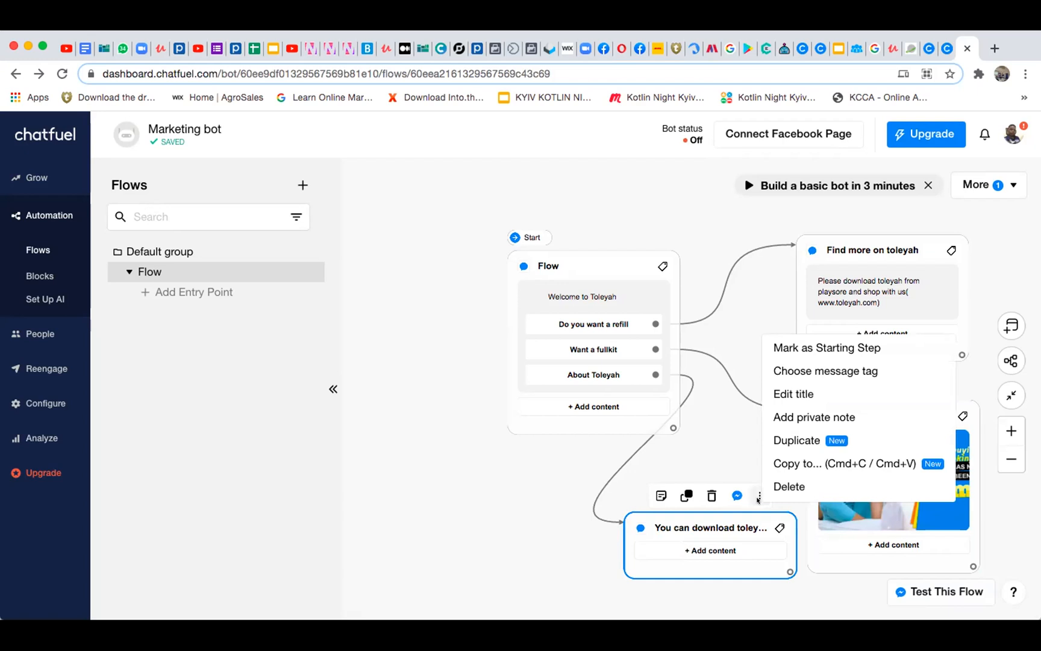
click(531, 466)
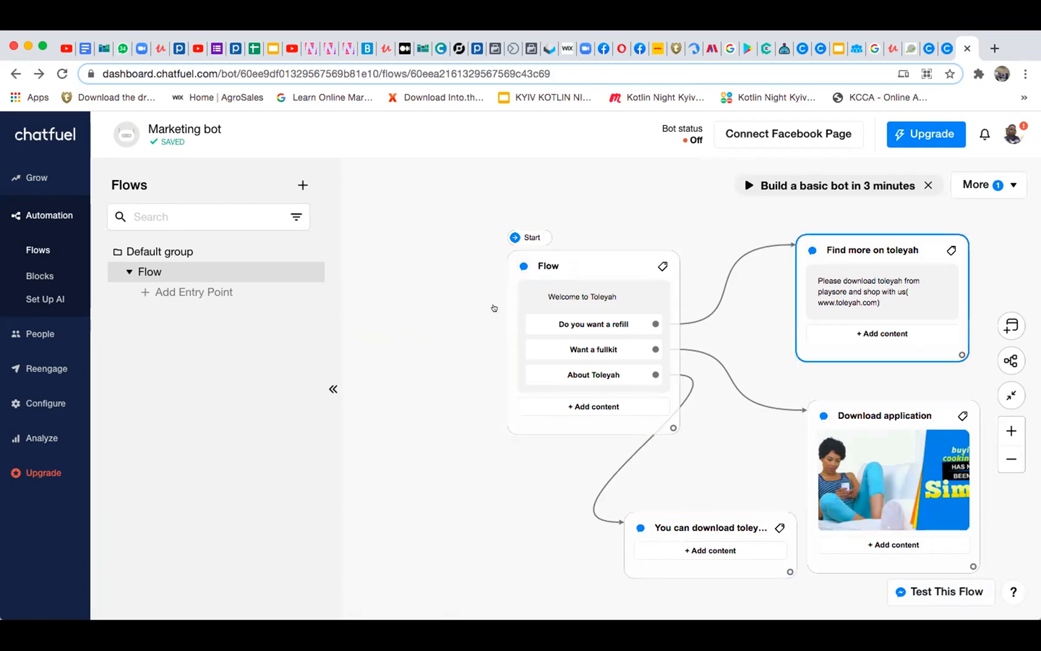
Add a Facebook Page entry point to the flow and move it clear of the Flow block
click(400, 360)
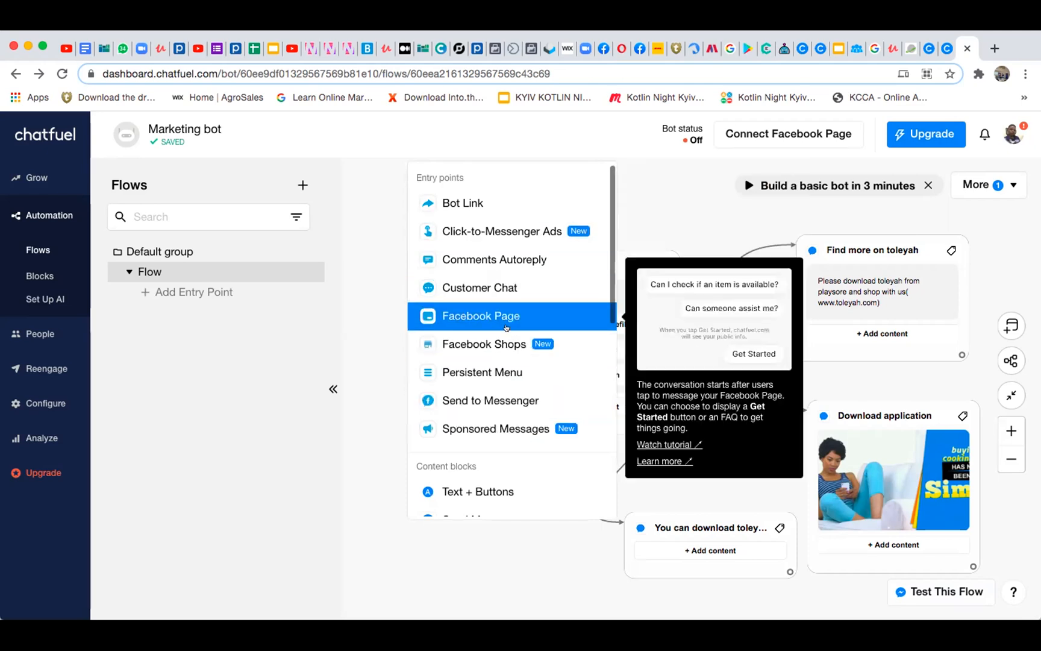
scroll(506, 331, down, 2)
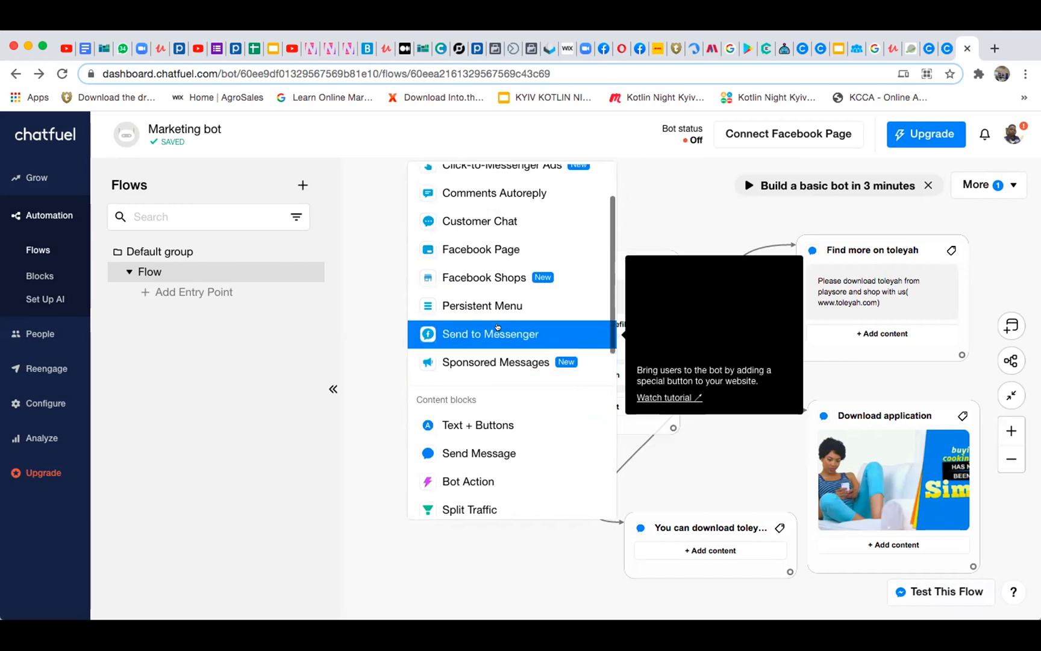
scroll(505, 346, down, 1)
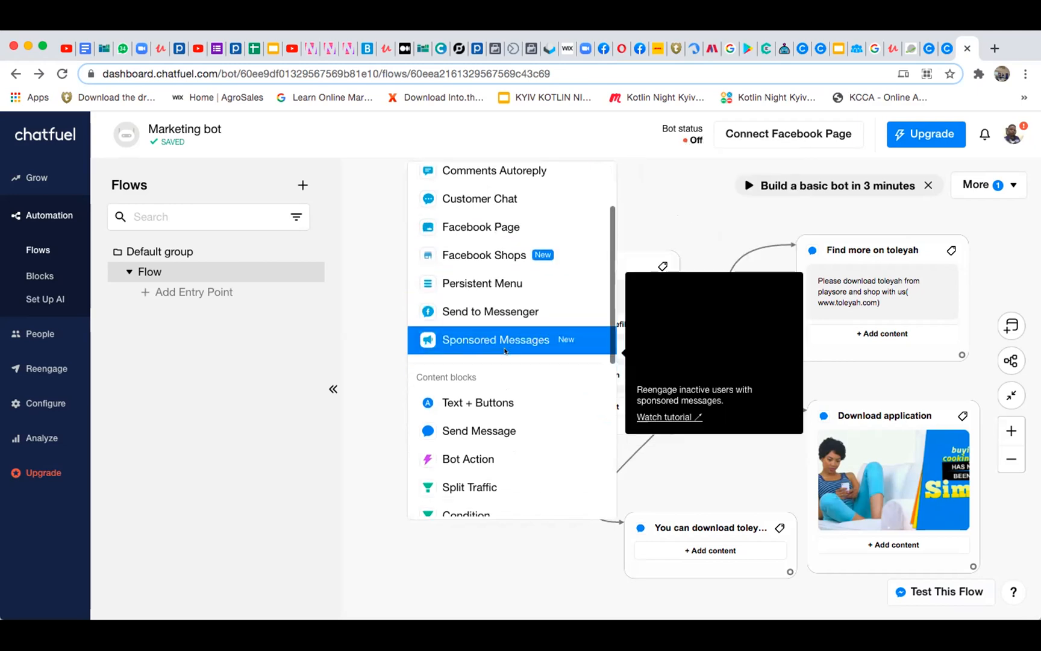
scroll(505, 351, down, 5)
scroll(505, 351, down, 5)
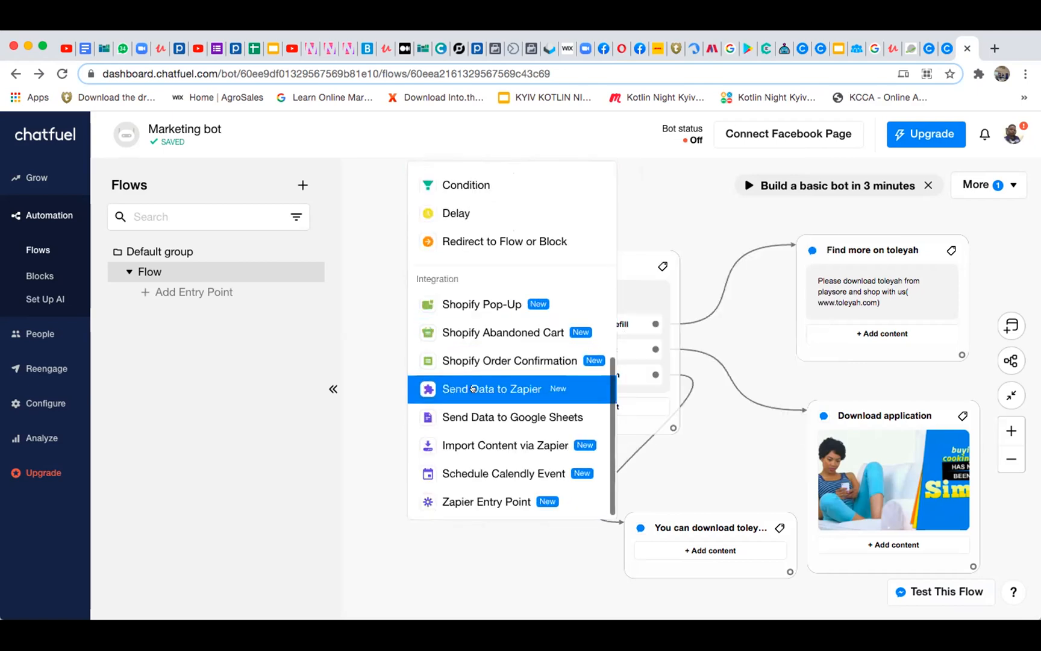
scroll(527, 317, up, 1)
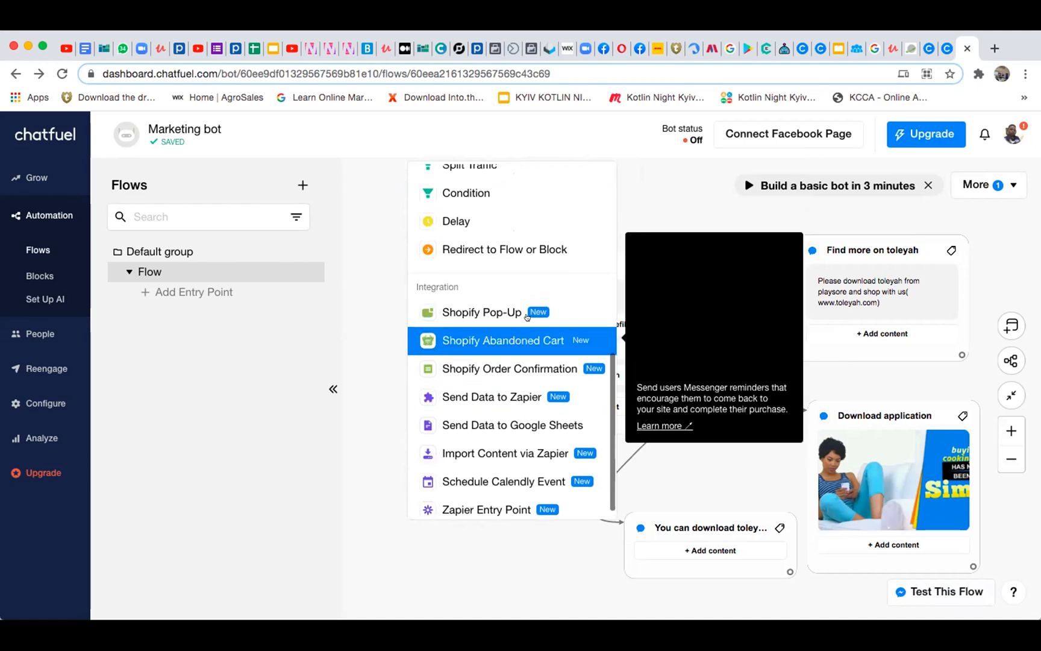
scroll(526, 317, down, 1)
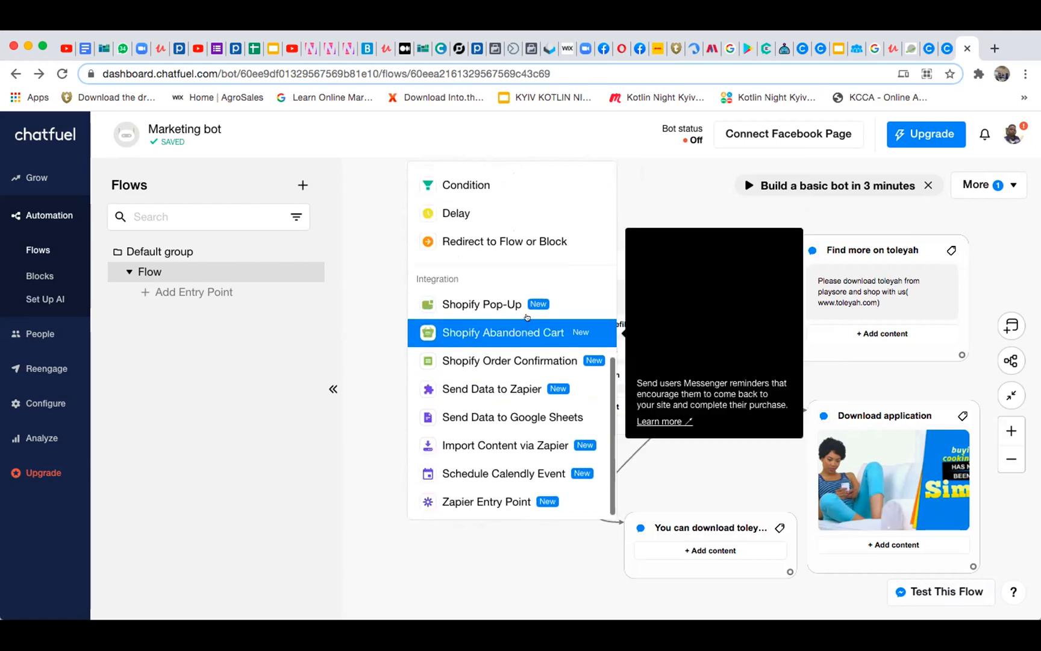
scroll(527, 317, up, 8)
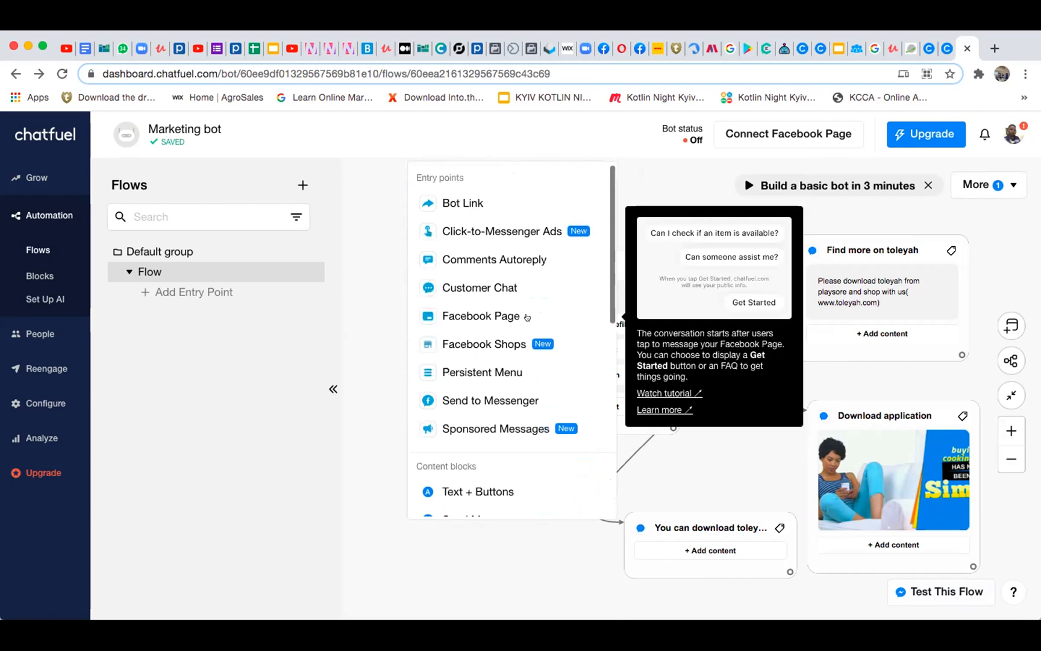
click(462, 309)
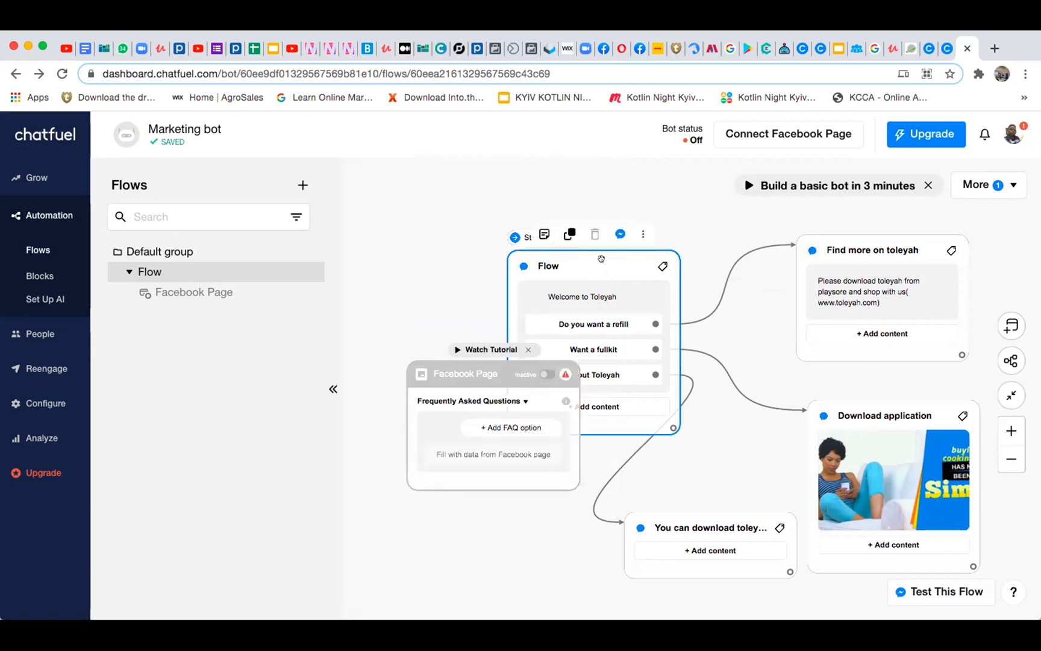
drag(463, 364, 424, 447)
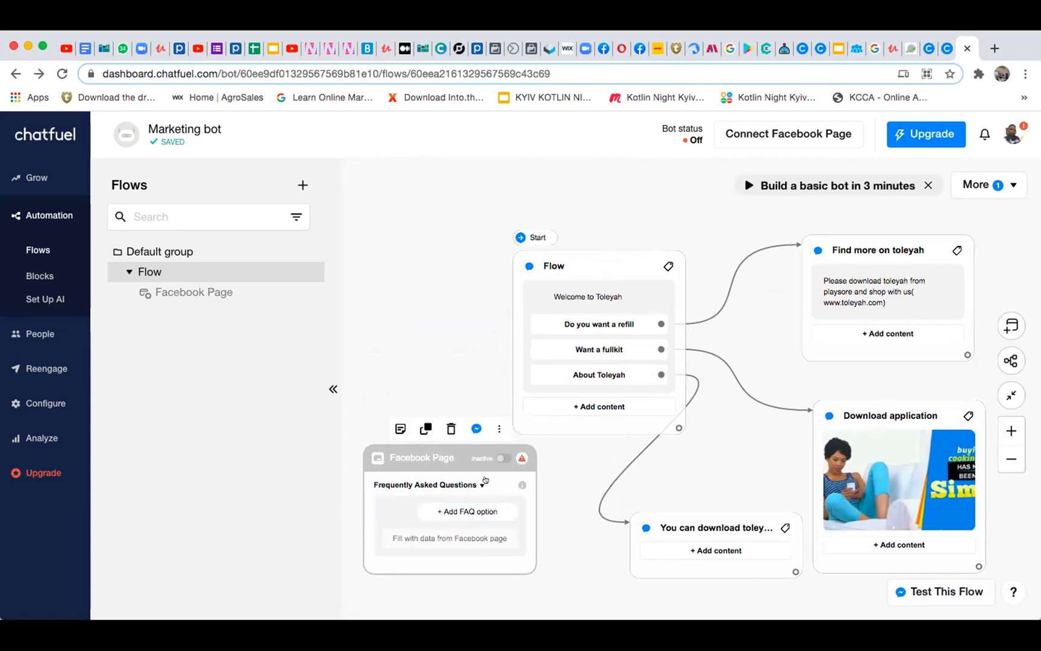
Switch the Facebook Page entry point's type from Frequently Asked Questions to Get Started Button
mouse_move(484, 454)
click(476, 484)
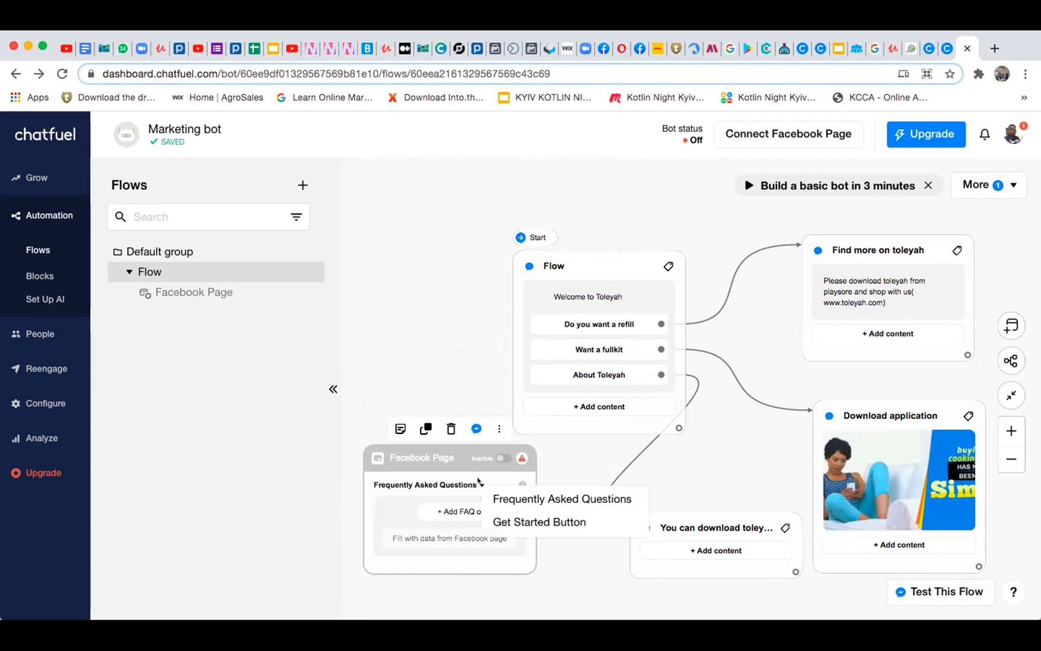
click(496, 522)
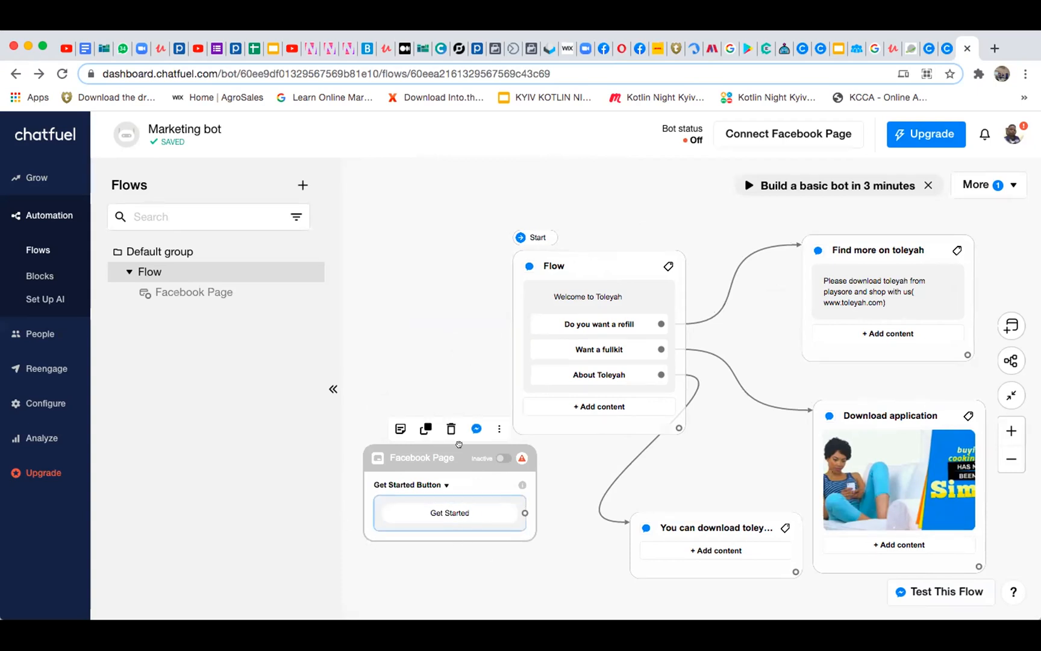
Place the Facebook Page card beside the Flow block with space between them and connect its Get Started button to Flow
drag(425, 388, 429, 225)
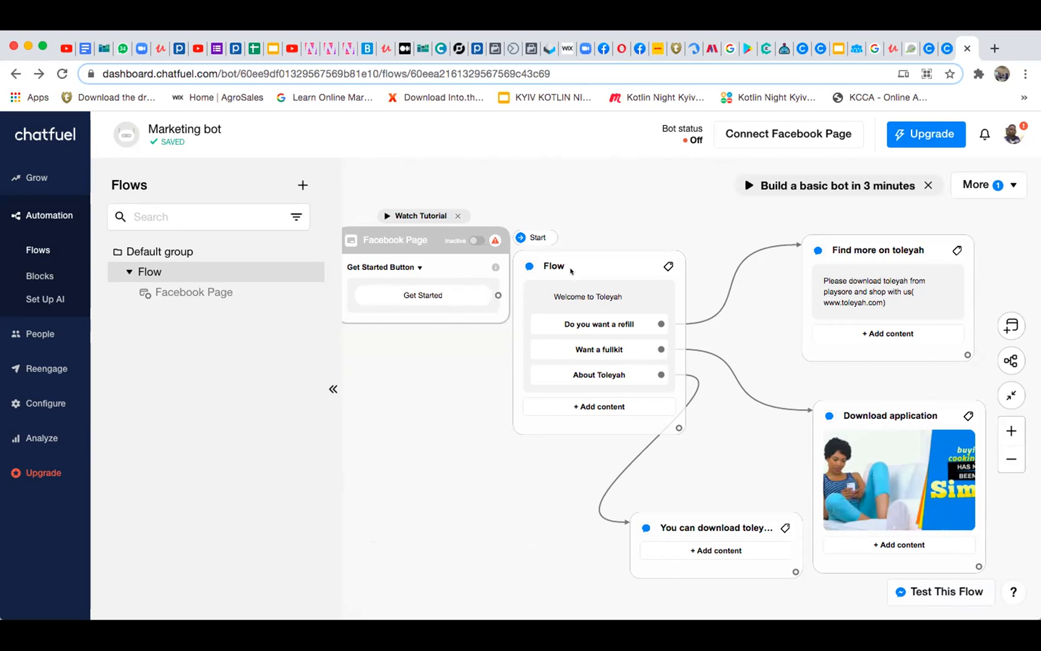
drag(586, 259, 625, 253)
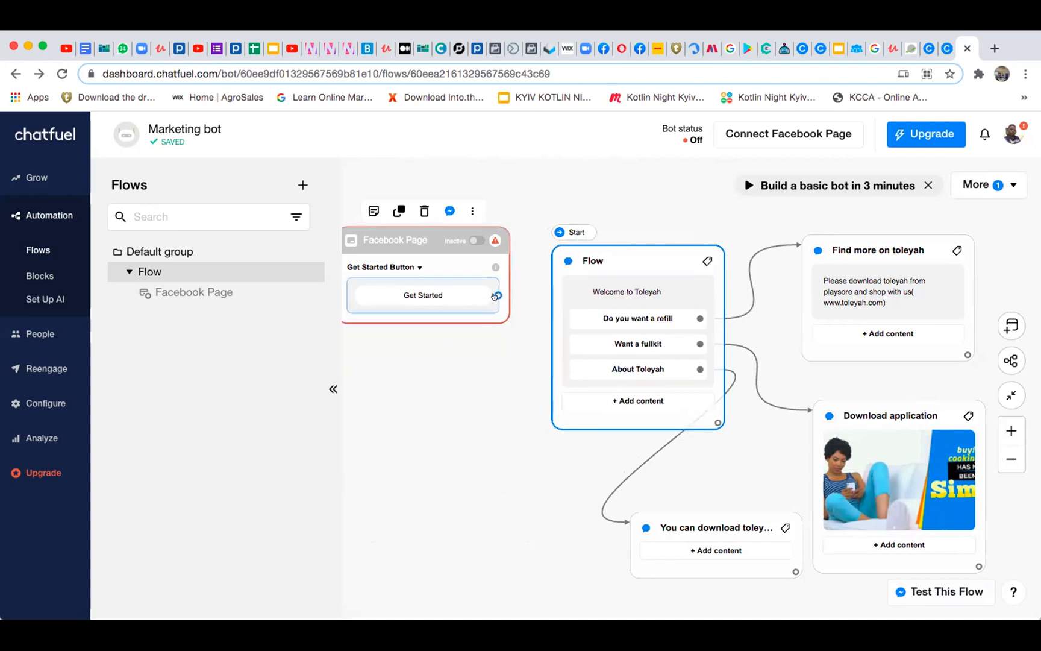
drag(495, 294, 545, 342)
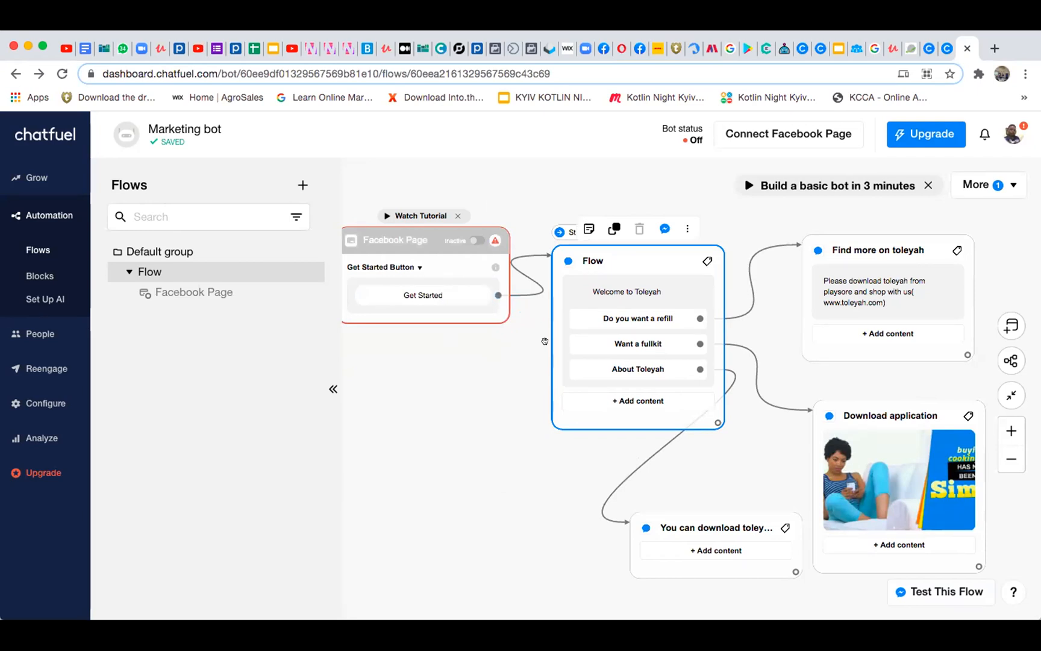
Try to activate the Facebook Page entry point and adjust its card's position beside the Flow block
click(474, 239)
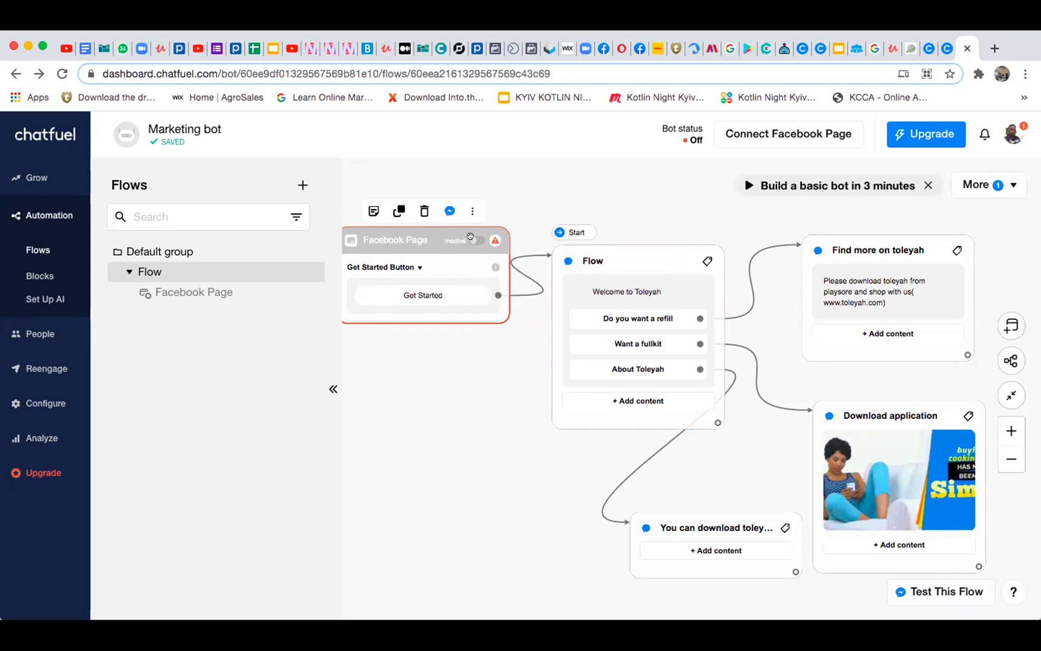
drag(470, 236, 491, 242)
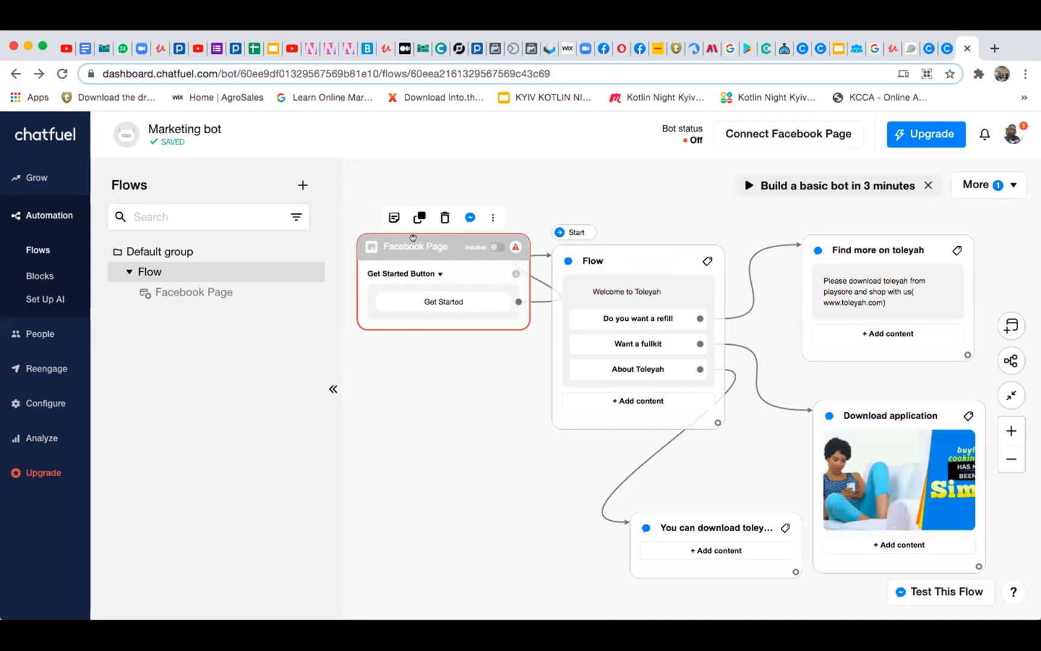
drag(413, 237, 381, 237)
mouse_move(460, 239)
scroll(459, 239, left, 1)
drag(460, 240, 446, 241)
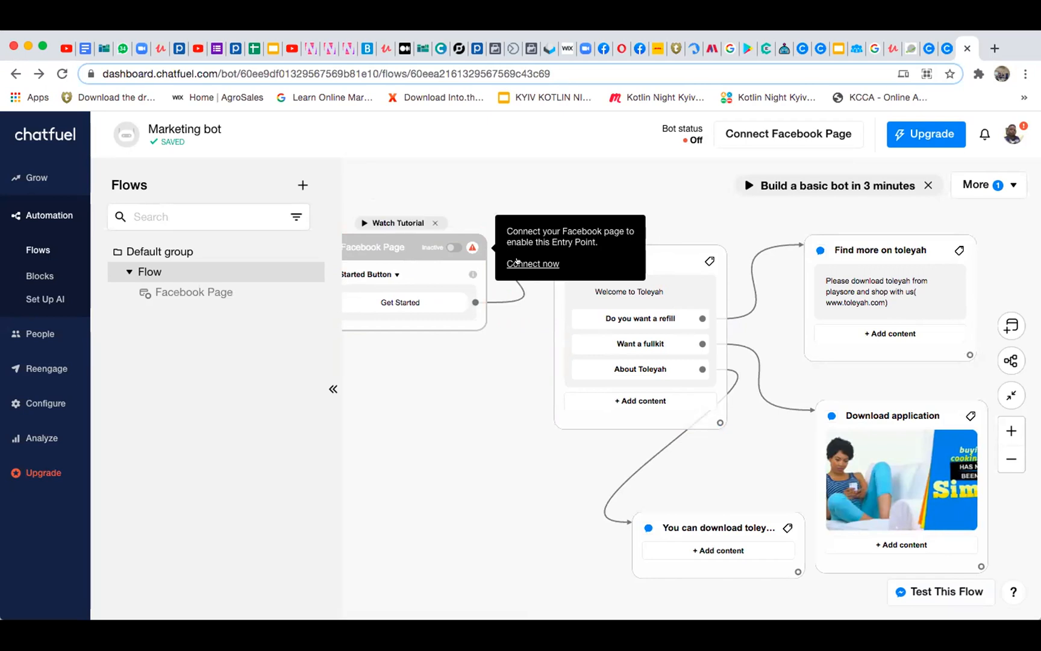
Connect the bot to the Hostel Pride Facebook page and move the Facebook Page card closer to the Flow block
click(516, 262)
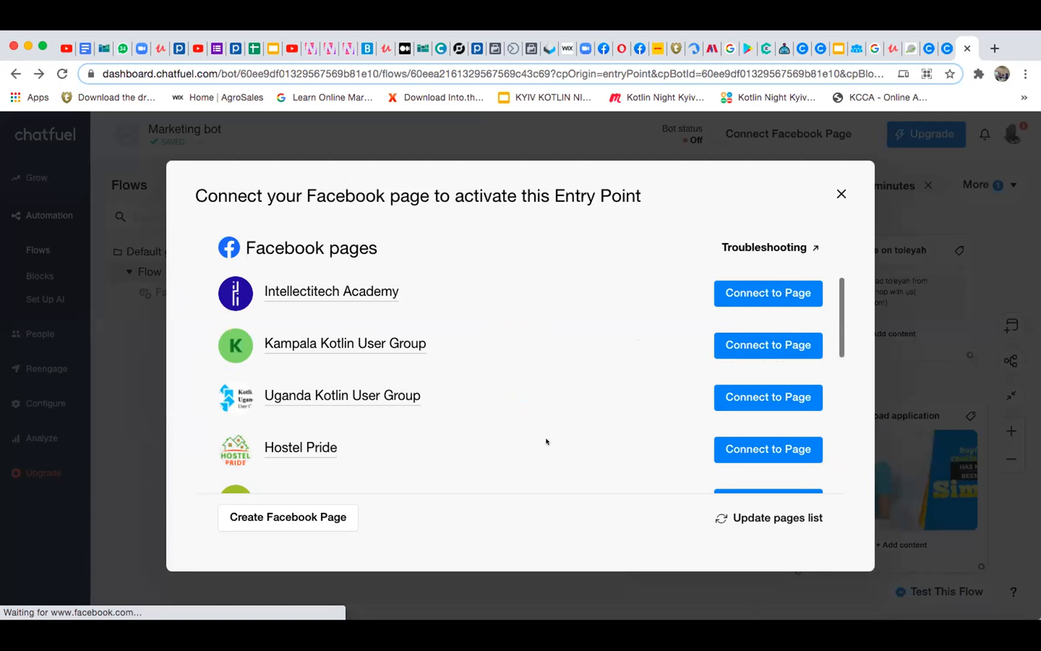
click(750, 446)
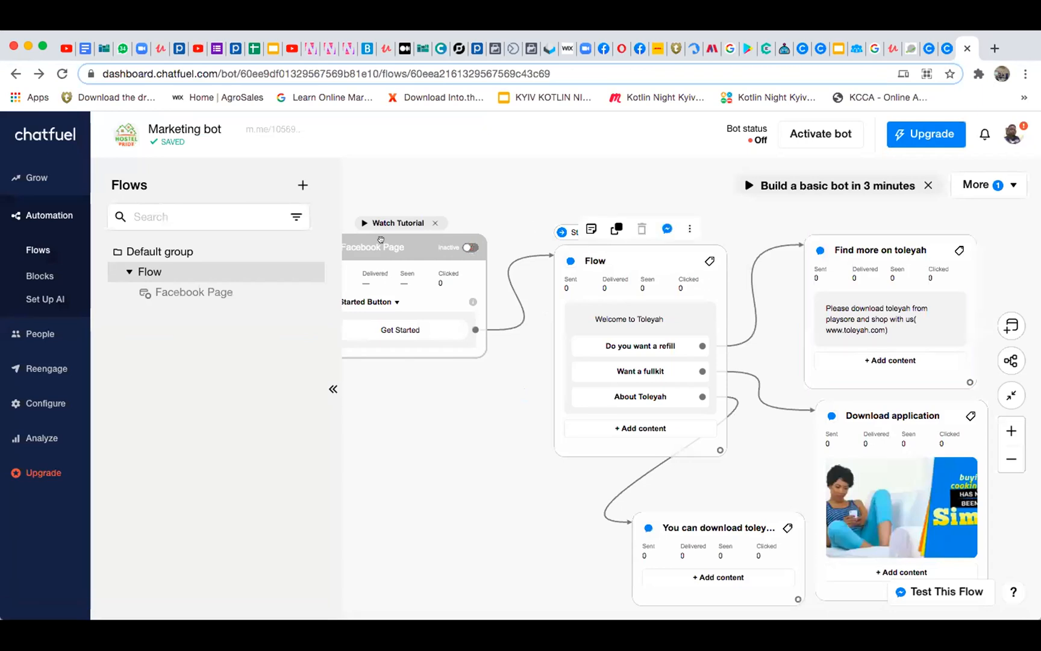
drag(380, 238, 415, 245)
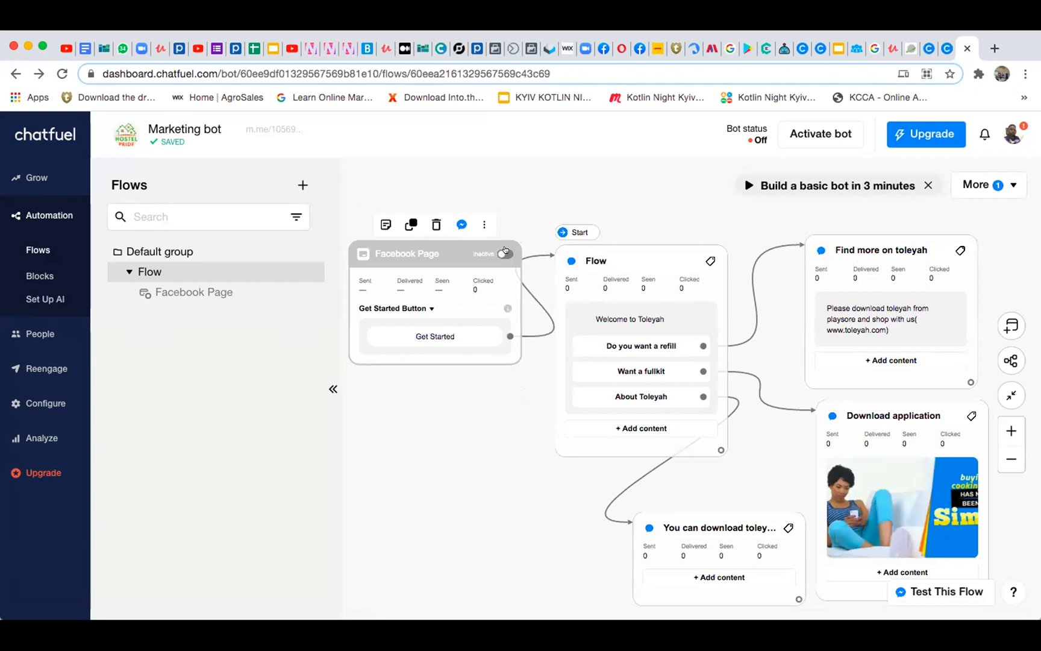
Turn on the Facebook Page entry point and move its card a little farther from the Flow block
click(505, 252)
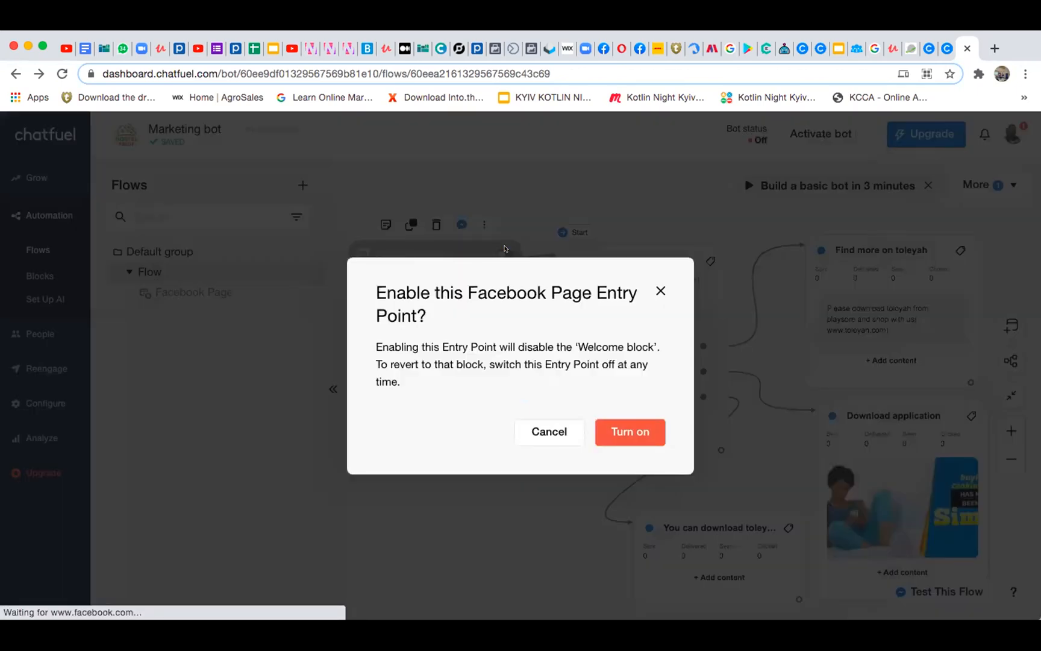
click(625, 429)
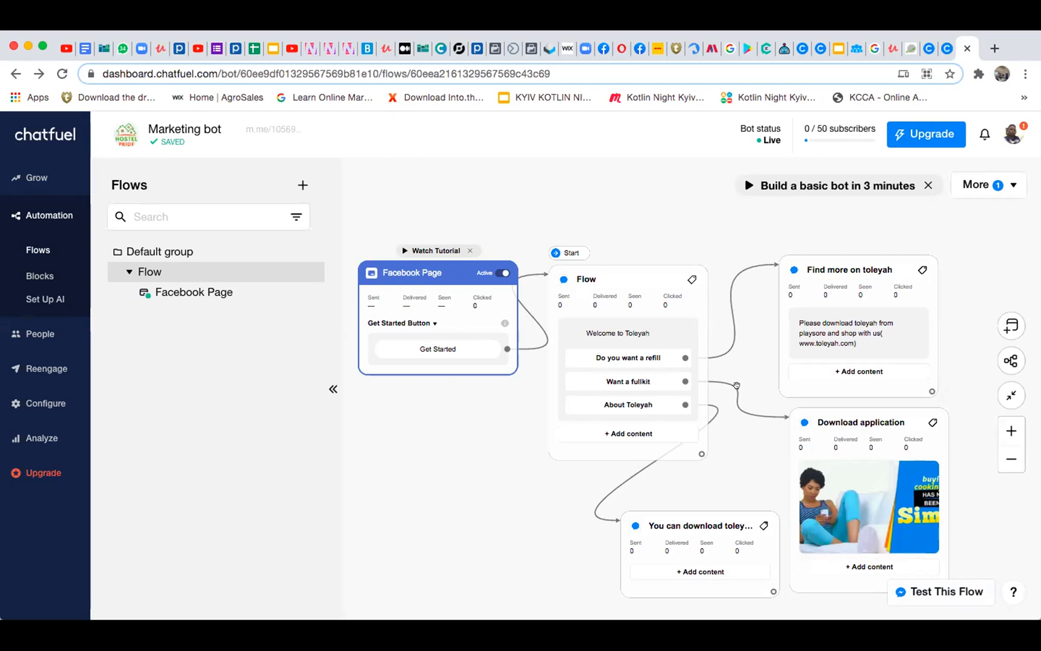
drag(447, 245, 434, 225)
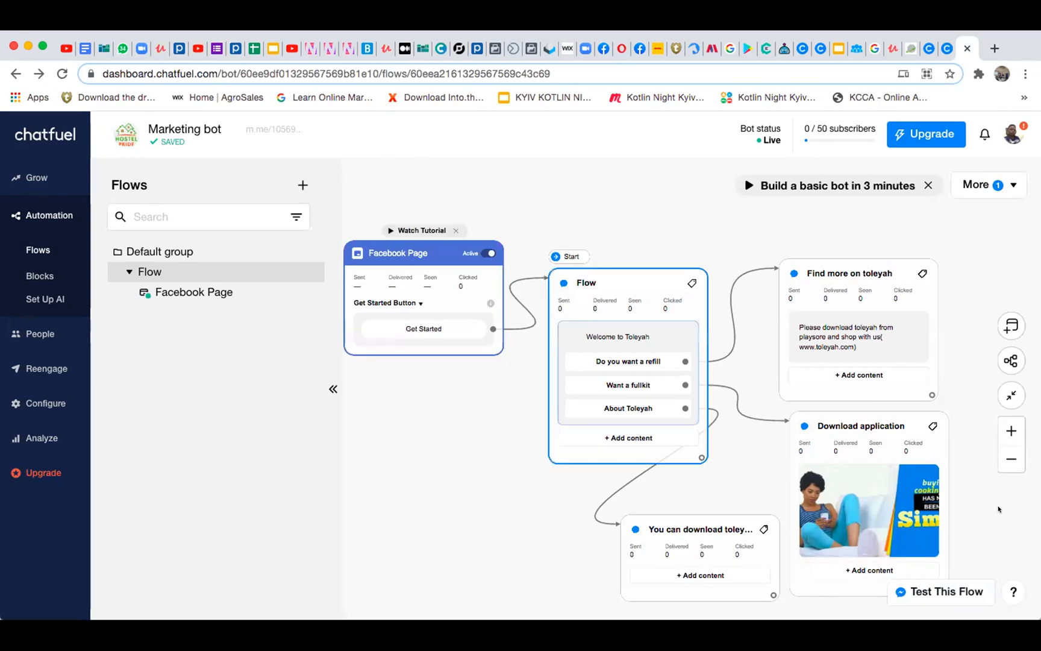
Add a second Facebook Page entry point below the first, set its type to Get Started Button and connect it to the Flow block
double_click(390, 455)
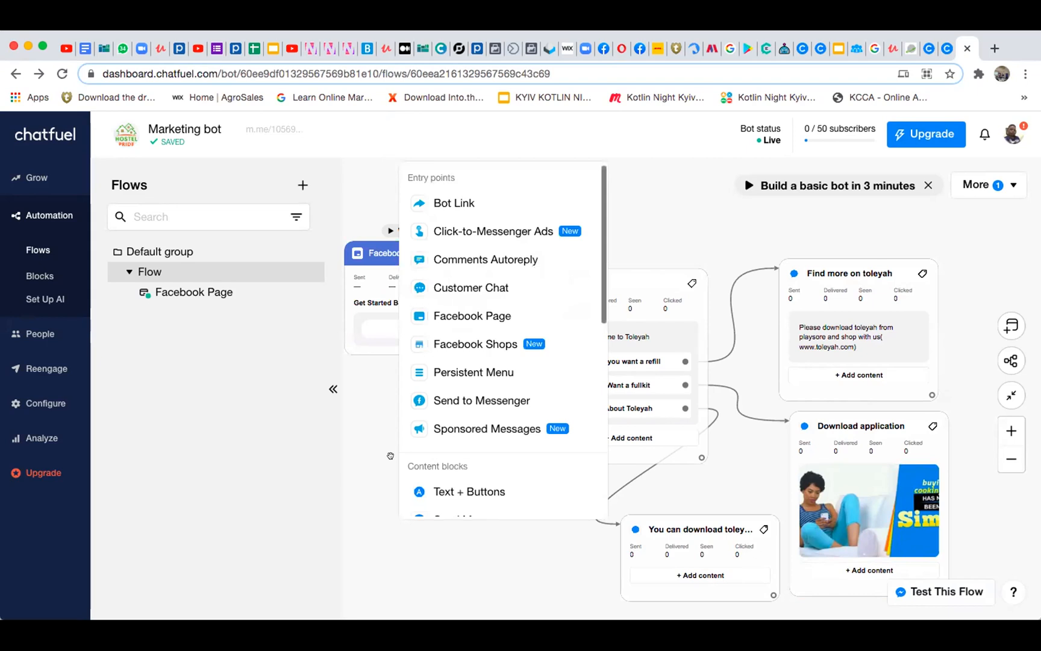
click(457, 316)
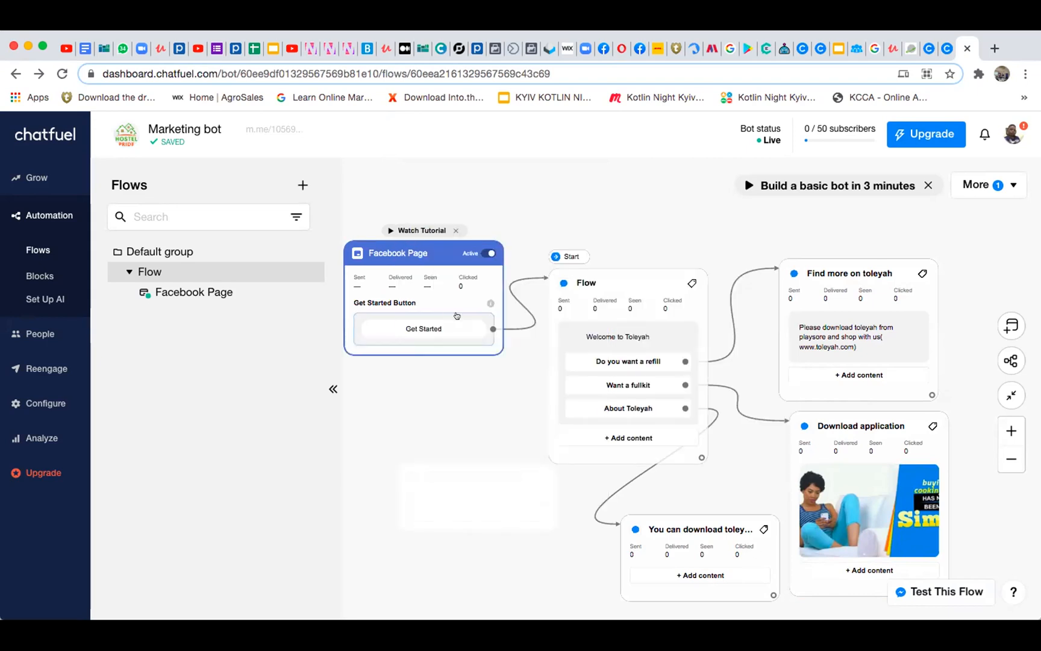
click(472, 423)
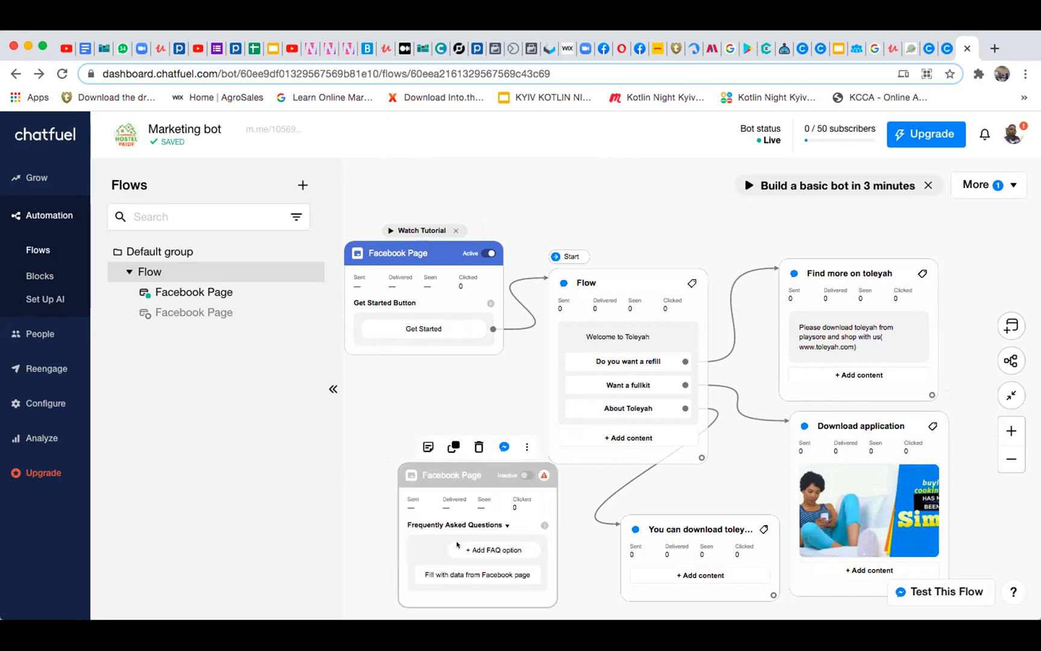
click(497, 523)
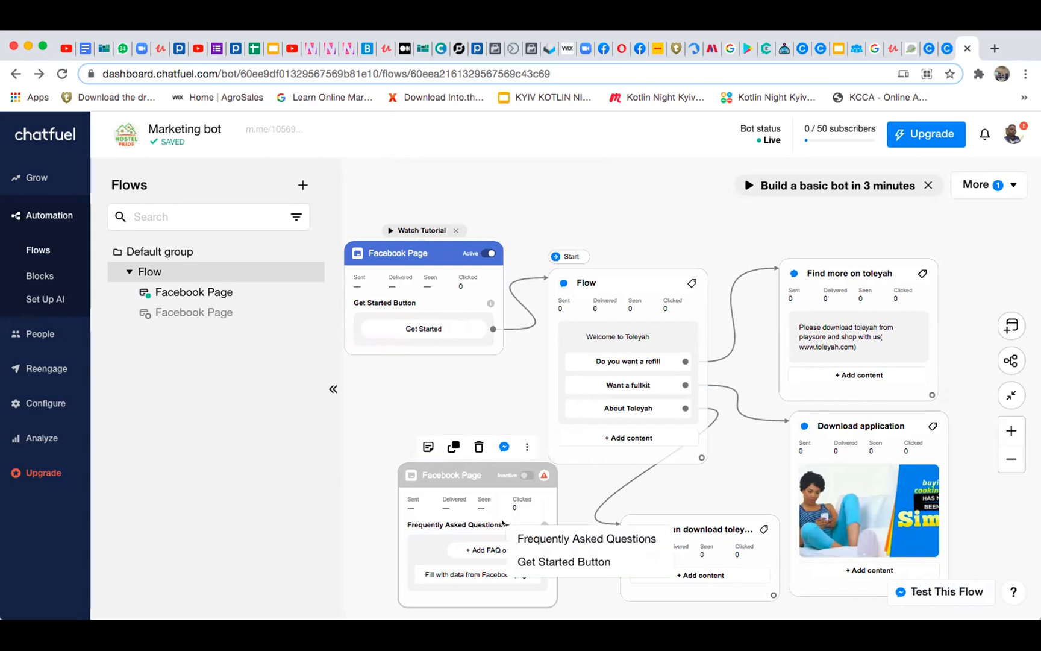
click(521, 553)
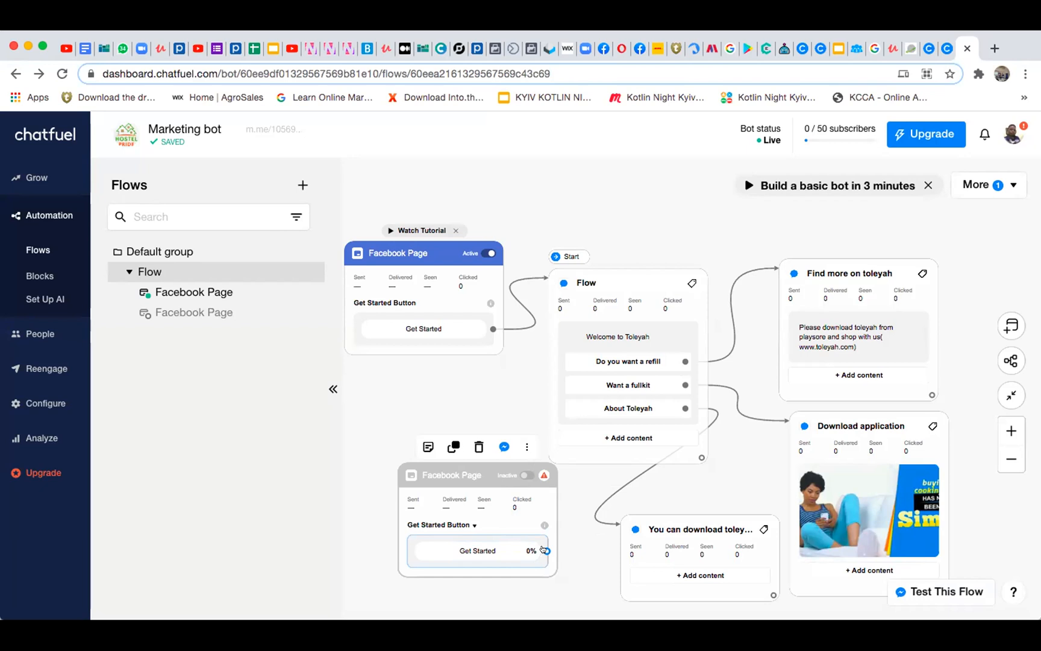
drag(546, 550, 543, 347)
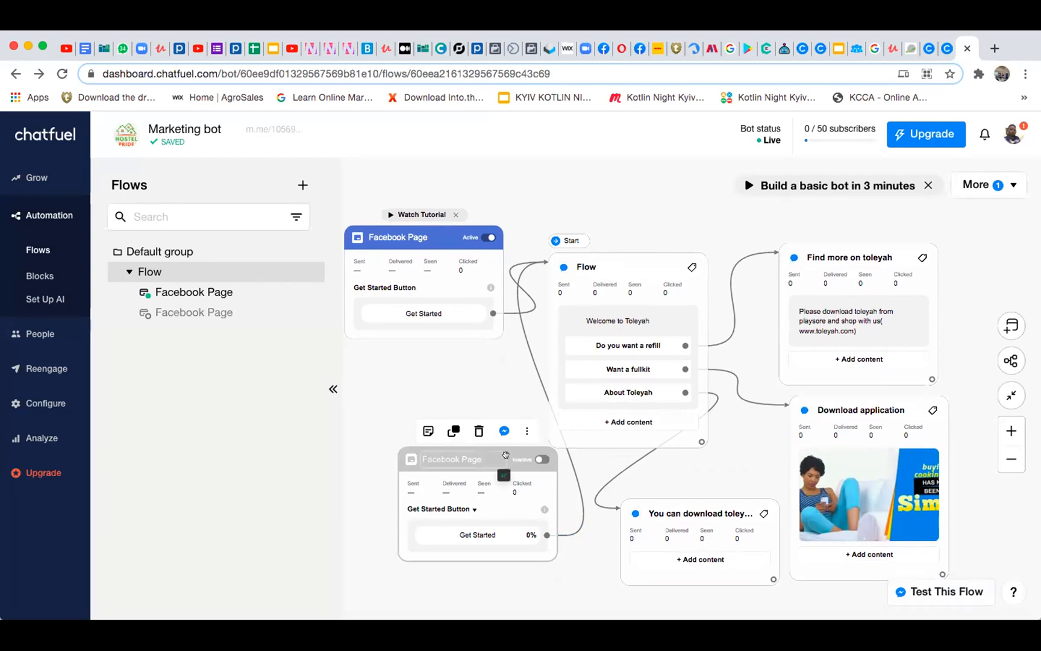
Delete the second, inactive Facebook Page entry point
click(476, 430)
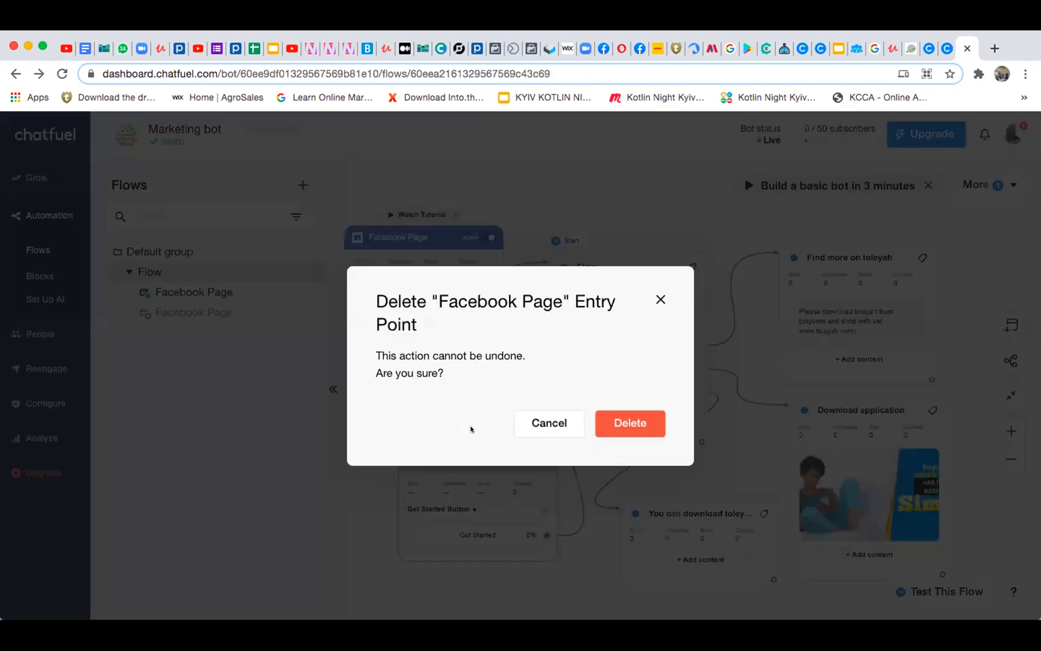
click(634, 423)
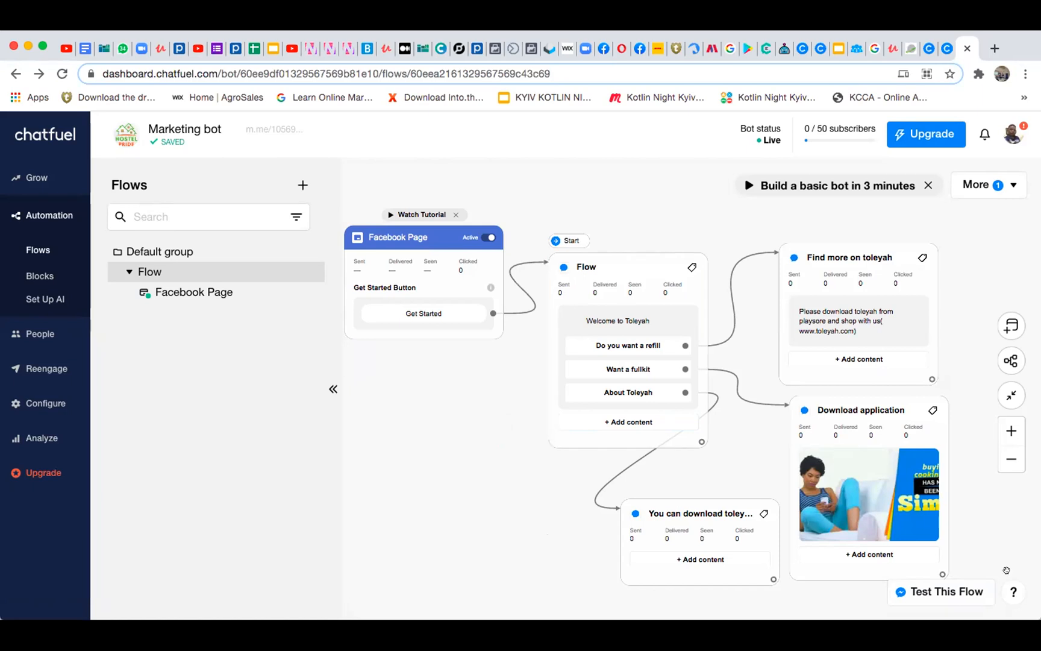
Change the Flow block's welcome message to "Welcome to Hostel pride"
mouse_move(885, 526)
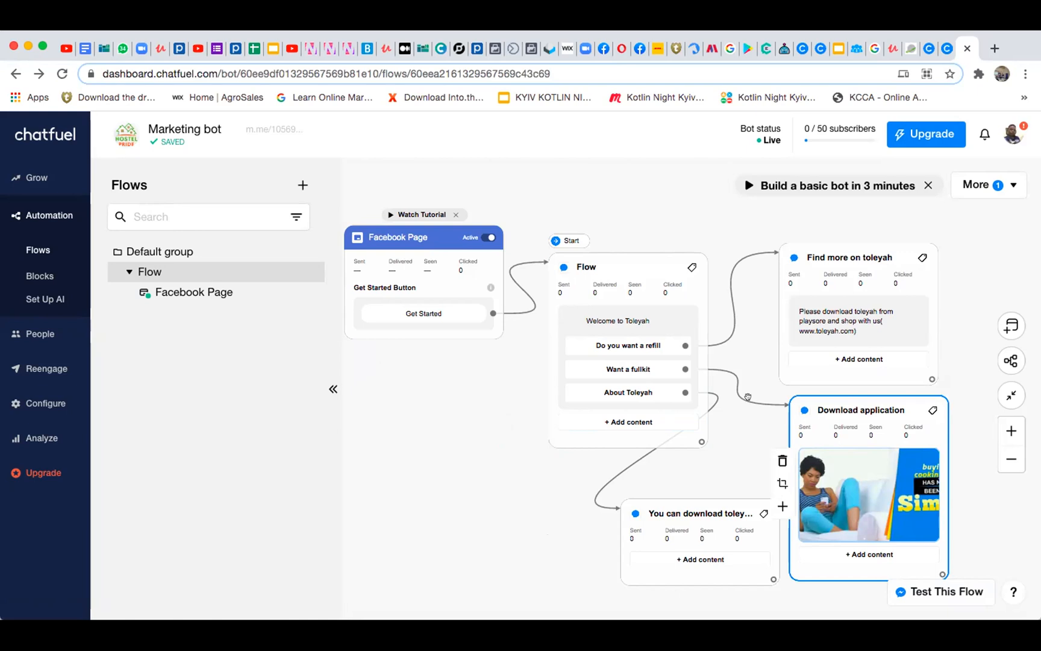
mouse_move(799, 424)
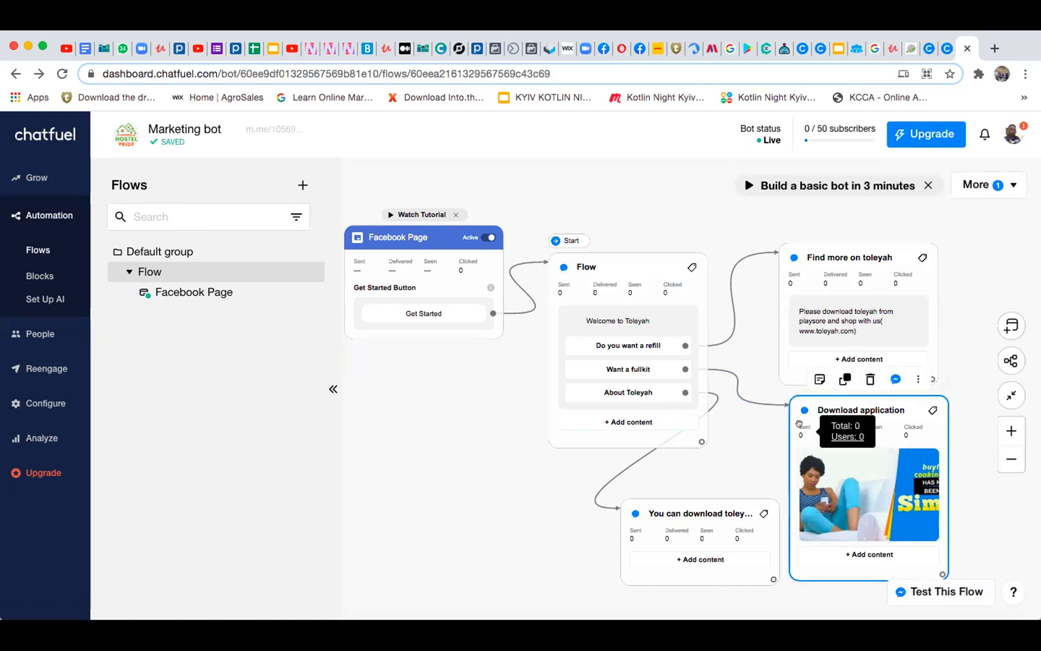
click(638, 324)
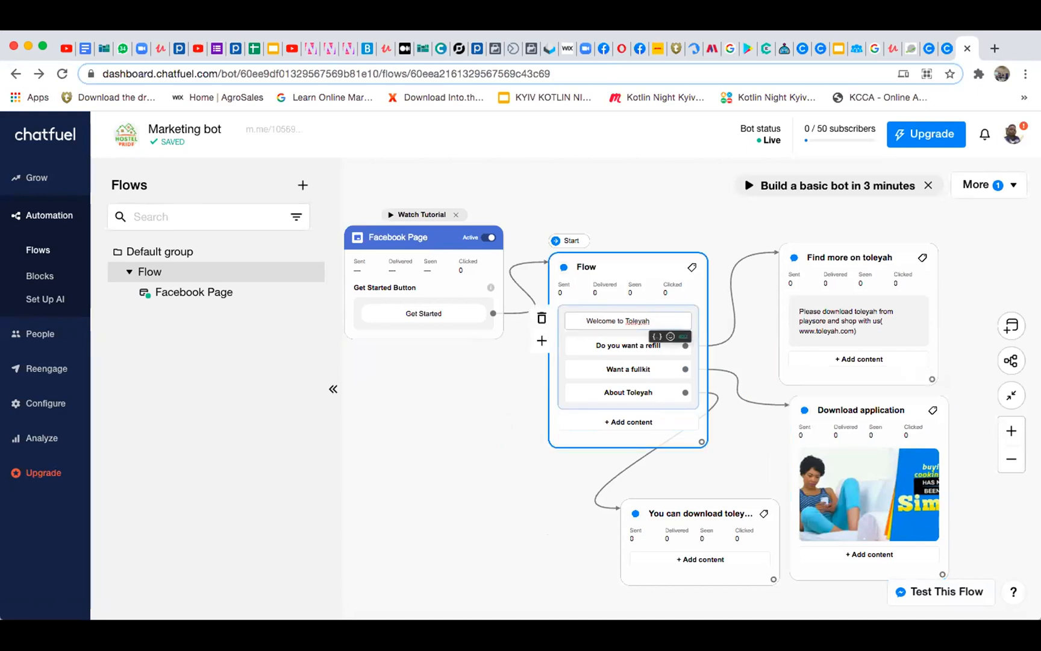
key(BackSpace)
key(BackSpace)
key(BackSpace)
key(BackSpace)
key(BackSpace)
key(BackSpace)
key(BackSpace)
key(BackSpace)
text(Hostel pride)
click(403, 389)
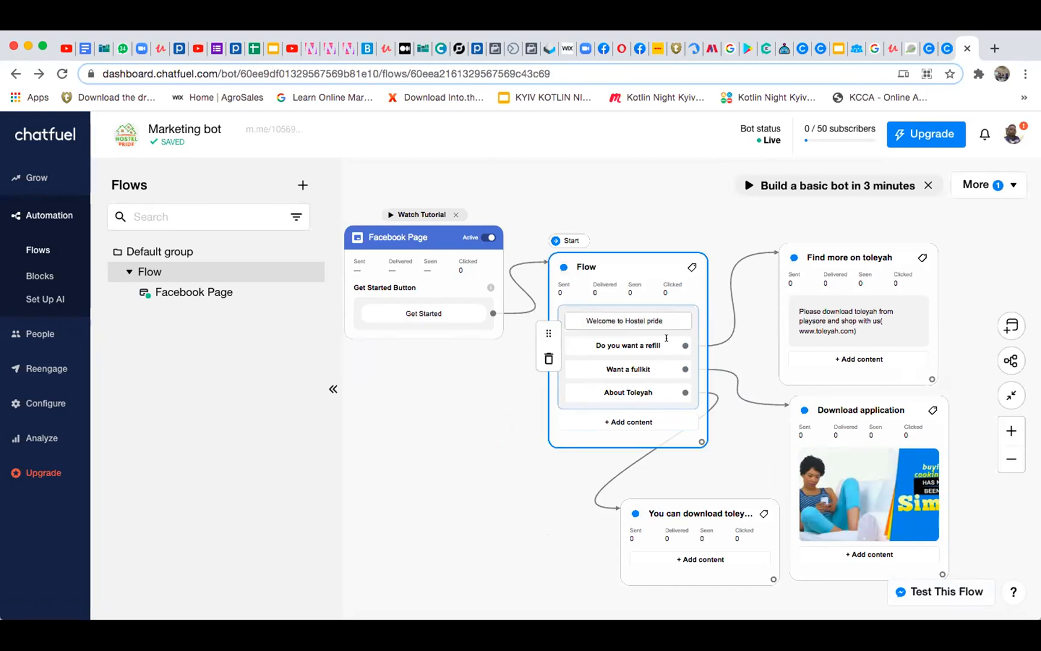
Rename the Flow block's first button to "Do you want book"
click(655, 345)
key(BackSpace)
key(BackSpace)
key(BackSpace)
key(BackSpace)
key(BackSpace)
key(BackSpace)
key(BackSpace)
key(BackSpace)
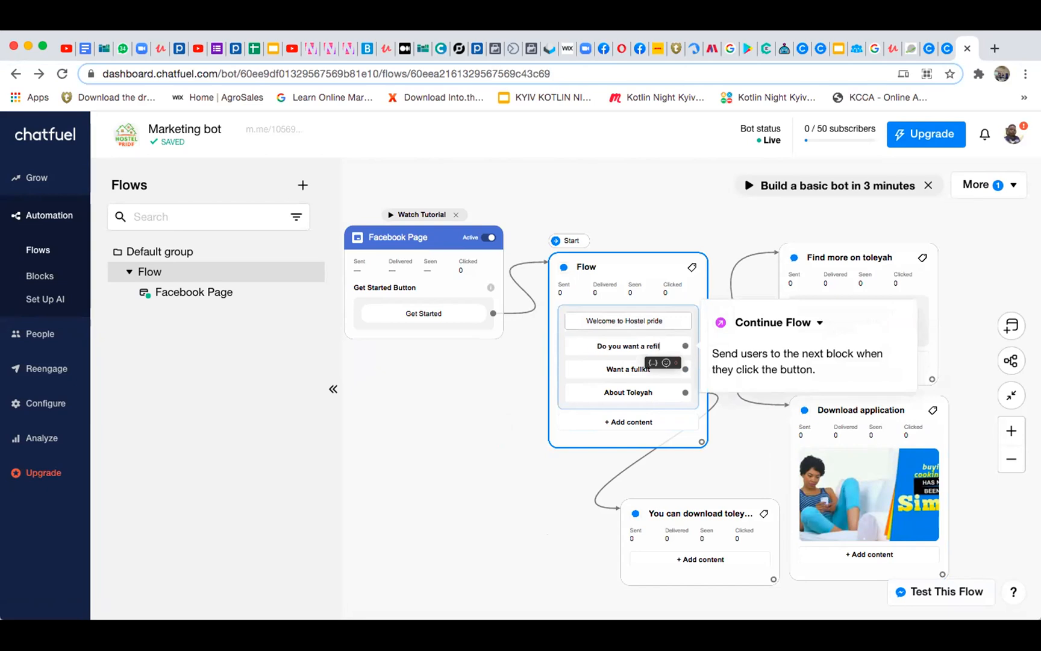
text(book)
Rename the Flow block's second button to "Rent hostel"
click(626, 365)
triple_click(627, 364)
text(Rent)
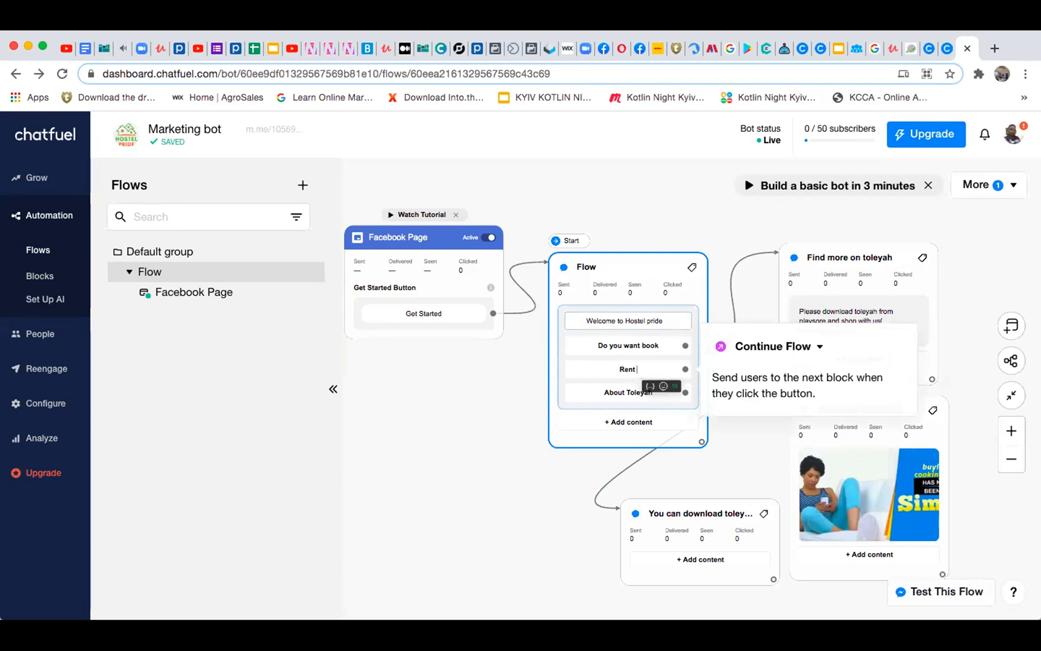
text( hostel)
click(609, 384)
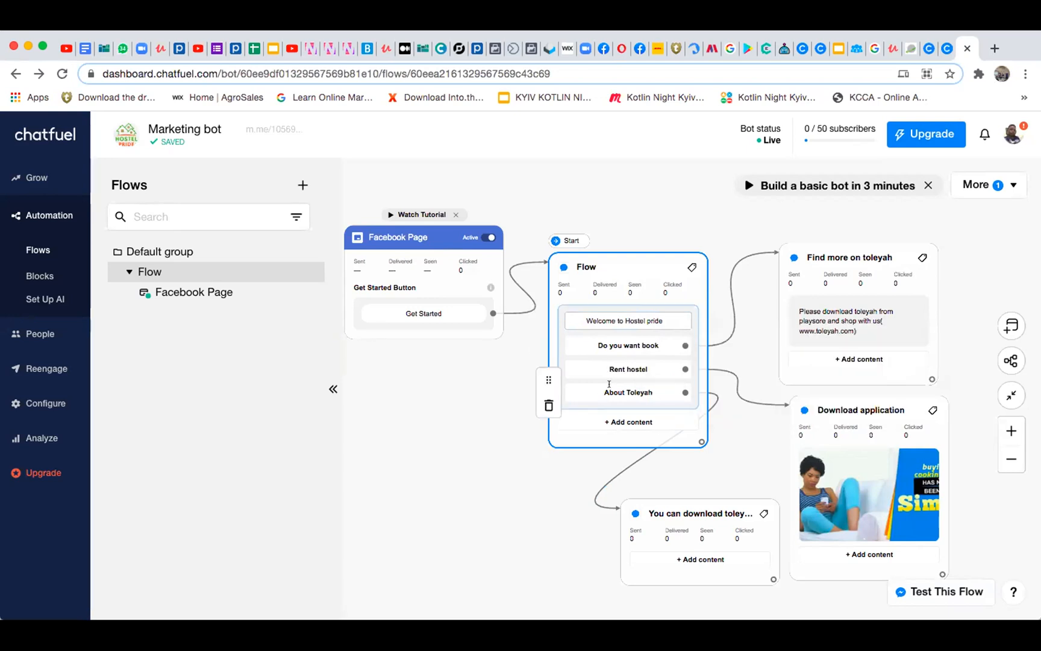
Rename the Flow block's third button to "About Hostel pride"
click(609, 386)
key(BackSpace)
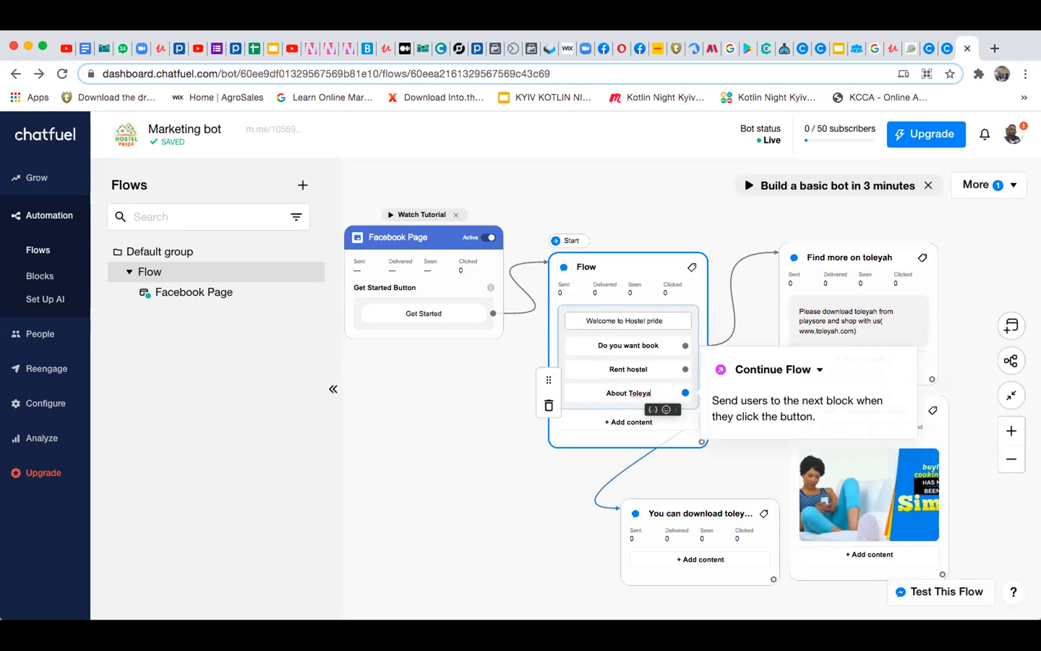
key(BackSpace)
key(BackSpace)
key(BackSpace)
key(BackSpace)
key(BackSpace)
key(BackSpace)
text(Hoste)
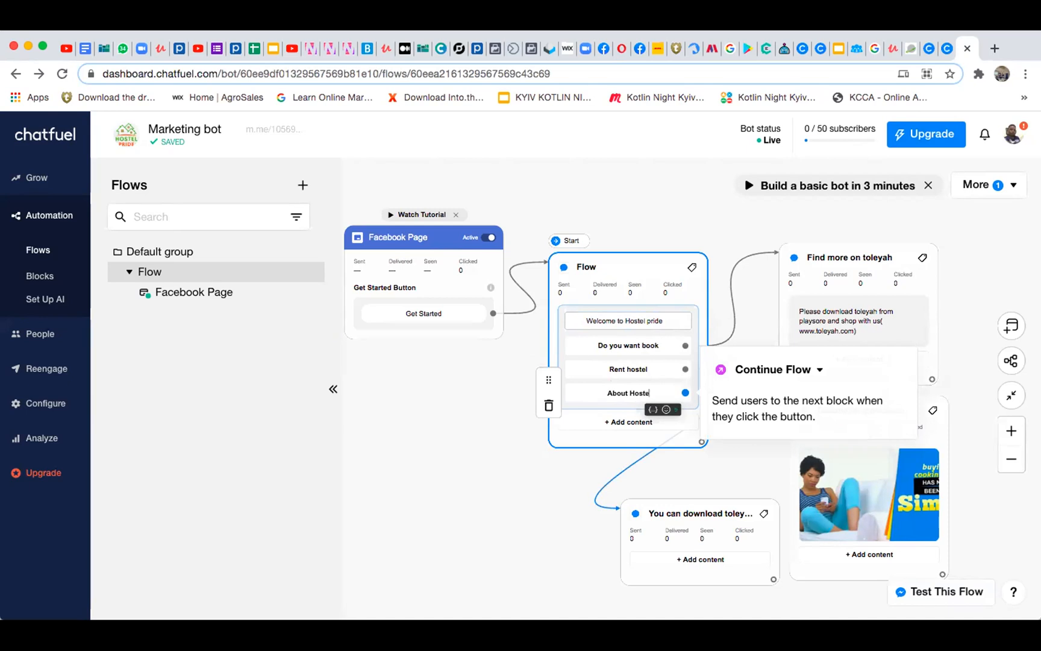
text(l pride)
click(712, 352)
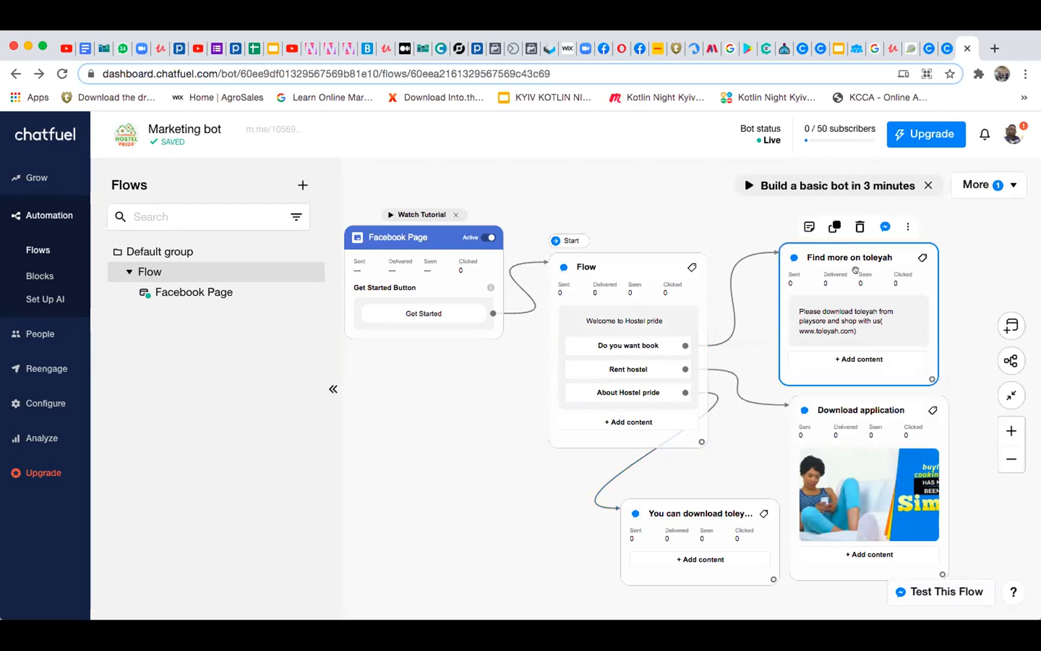
Rename the block linked to the first button to "Find more on Hostel pride"
click(895, 249)
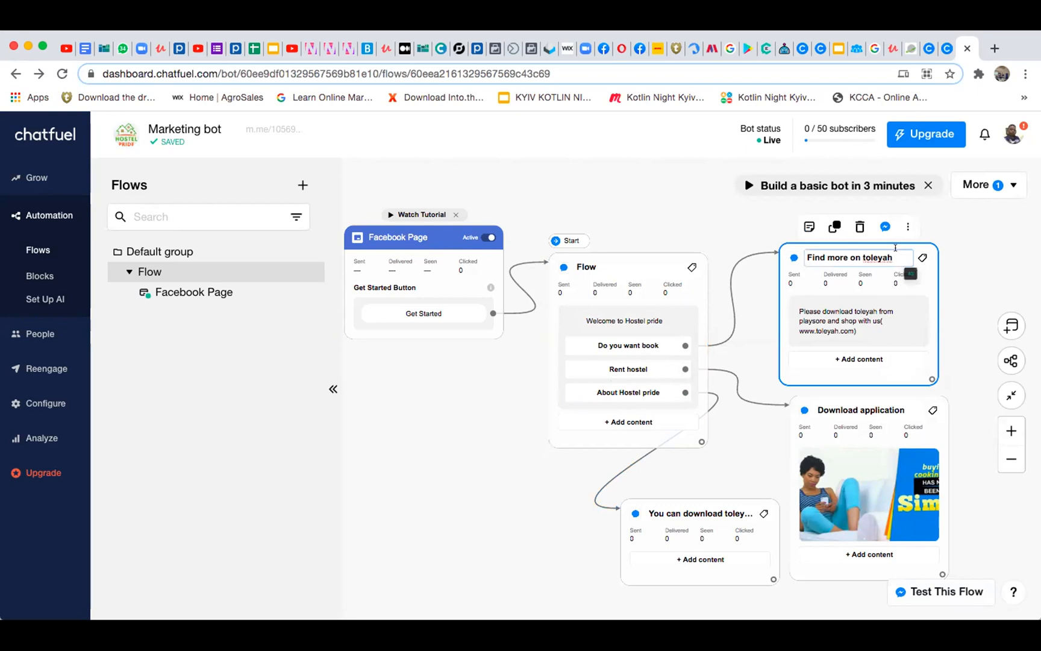
key(BackSpace)
key(BackSpace)
key(BackSpace)
key(BackSpace)
key(BackSpace)
key(BackSpace)
key(BackSpace)
text(Hostel pride)
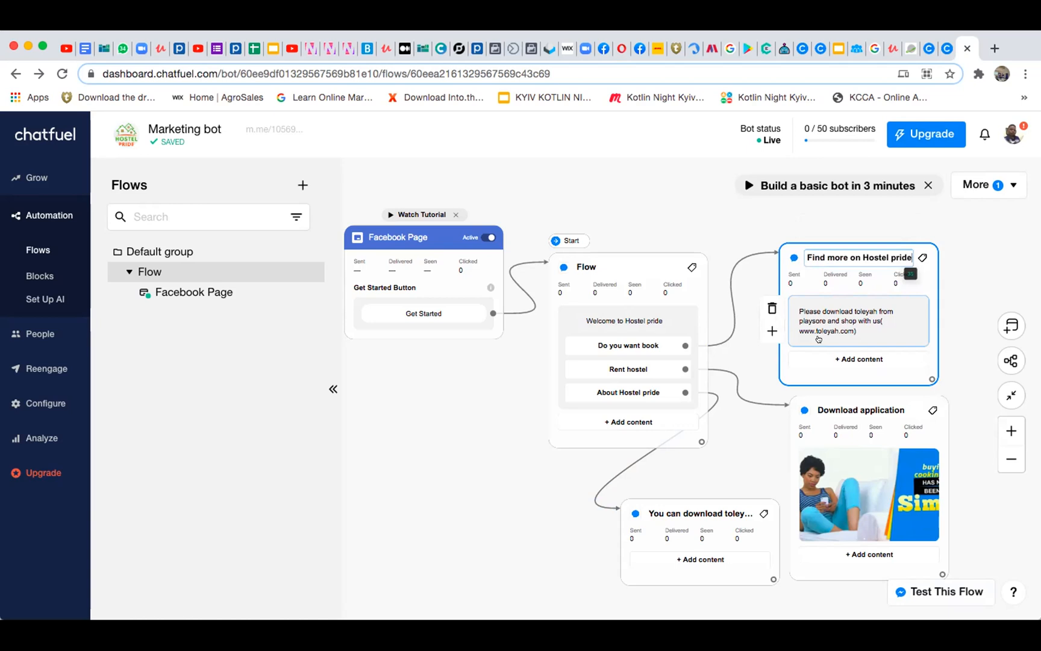
click(828, 317)
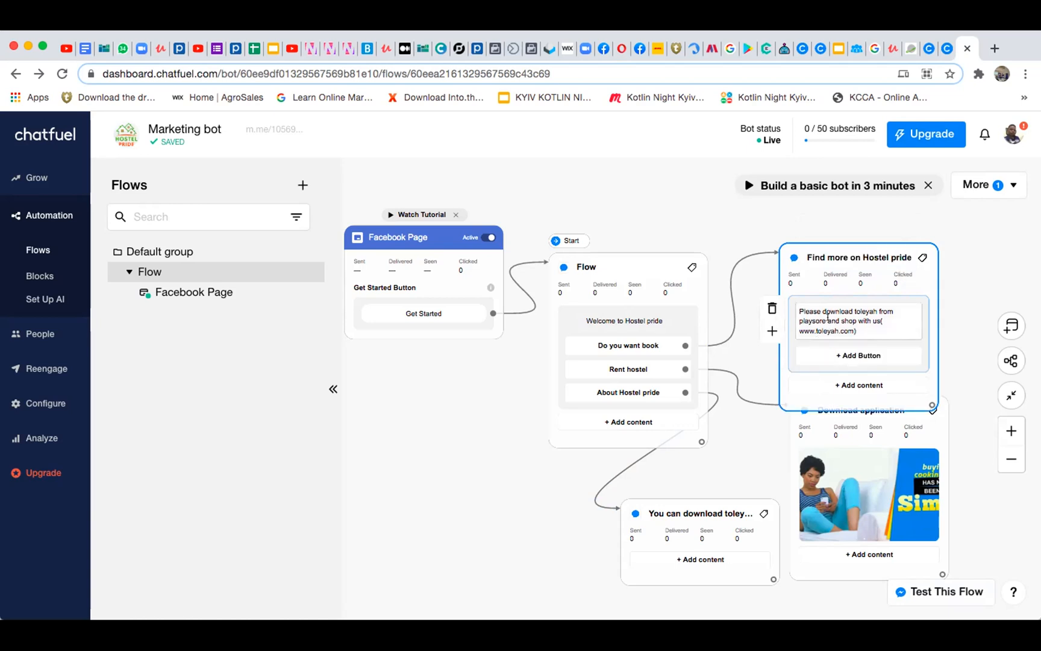
click(836, 326)
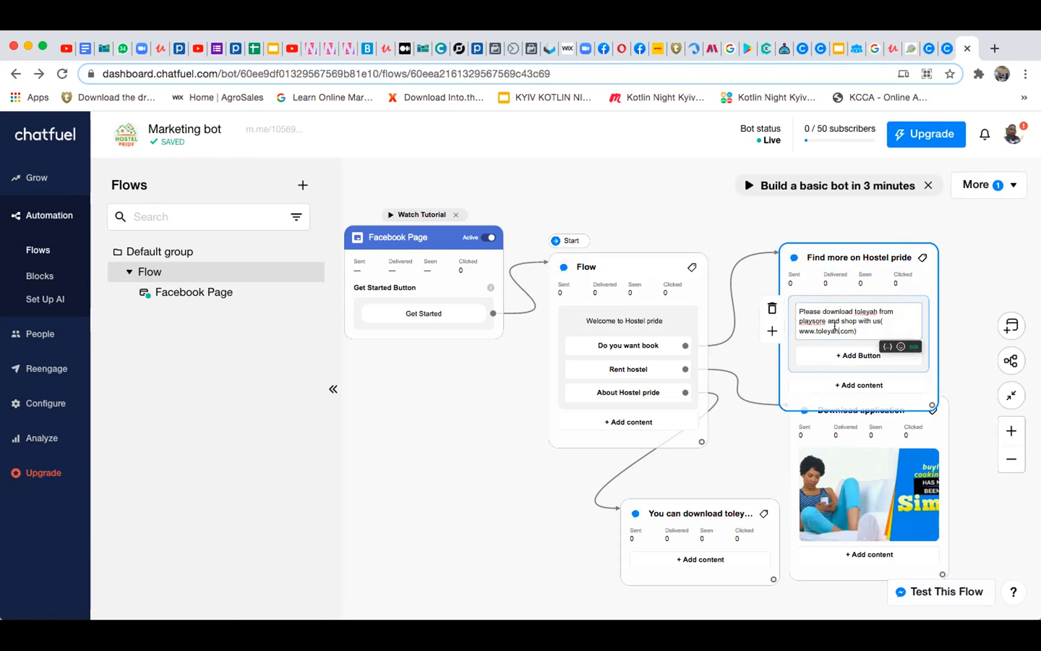
key(BackSpace)
key(BackSpace)
key(BackSpace)
key(BackSpace)
key(BackSpace)
key(BackSpace)
key(BackSpace)
text(hostelpride)
click(844, 492)
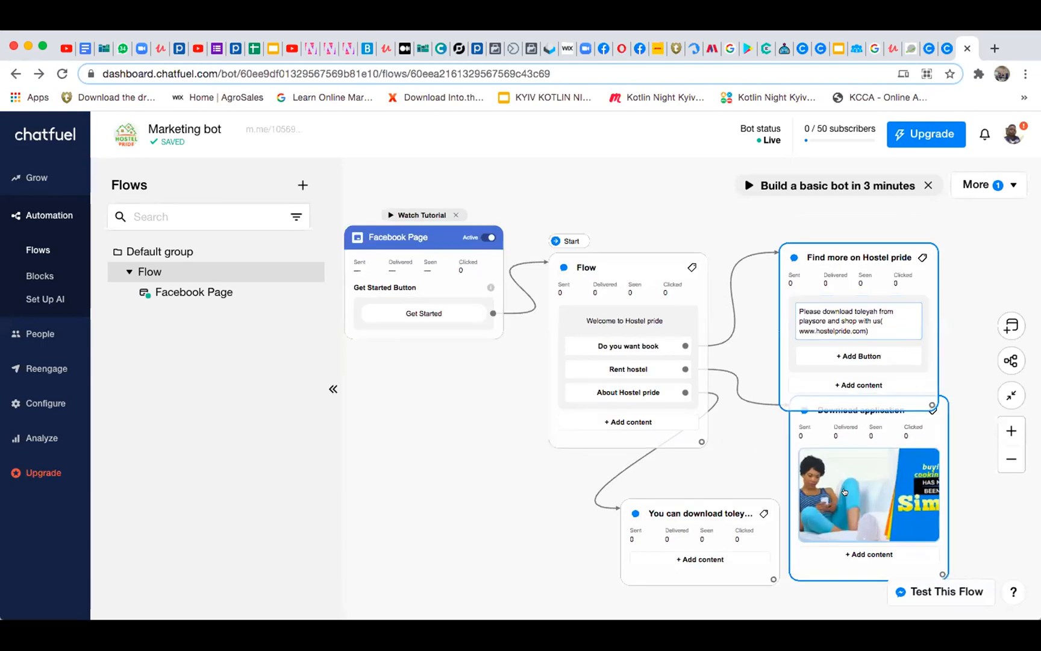
Rename the block linked to the About Hostel pride button to "You can download hostelpride from playstore"
click(715, 513)
click(750, 513)
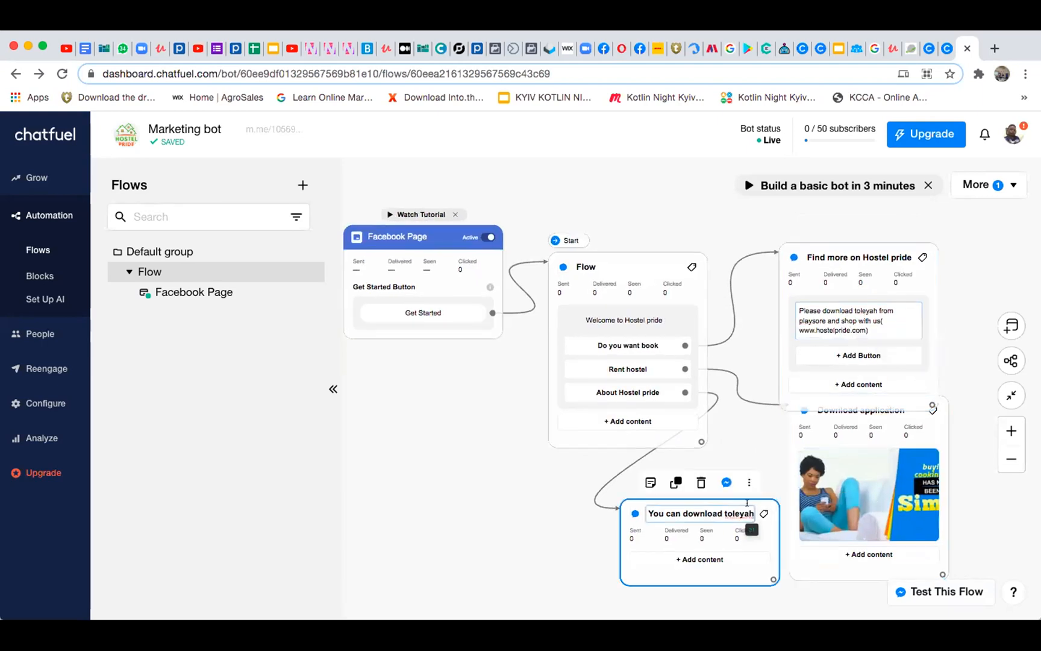
key(BackSpace)
key(BackSpace)
key(BackSpace)
key(BackSpace)
key(BackSpace)
key(BackSpace)
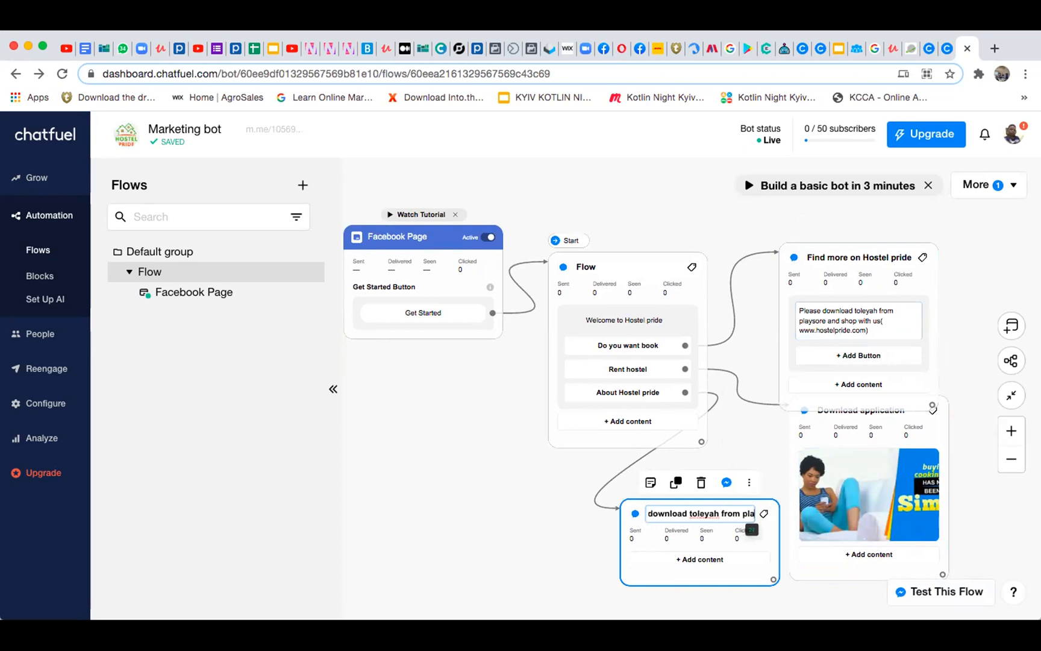
key(BackSpace)
key(BackSpace)
key(BackSpace)
key(BackSpace)
key(BackSpace)
key(BackSpace)
key(BackSpace)
key(BackSpace)
key(BackSpace)
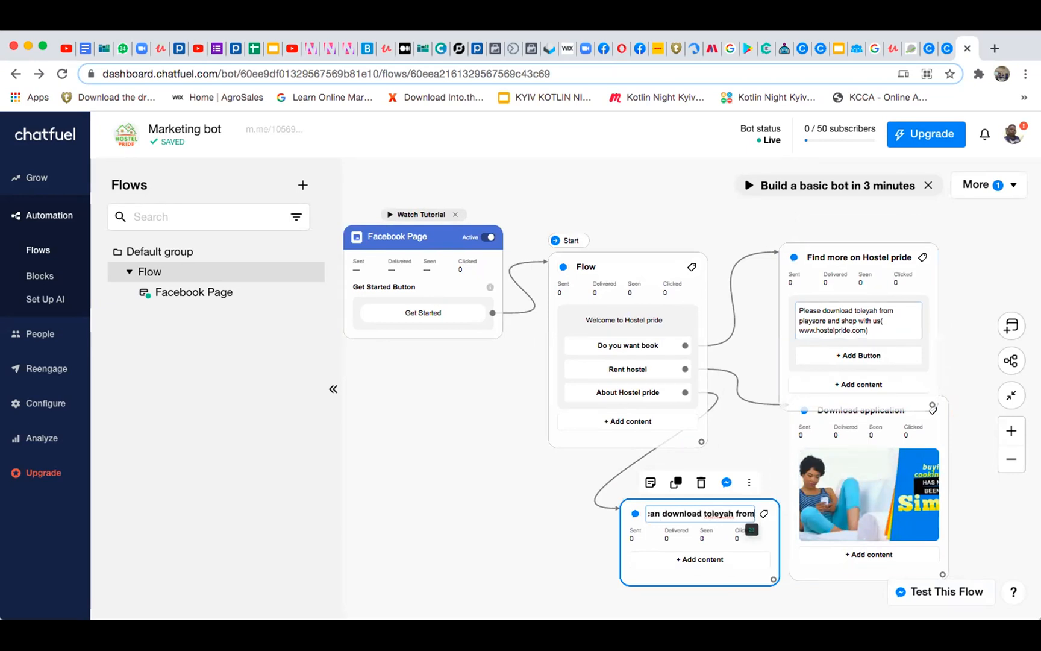
key(BackSpace)
key(BackSpace)
key(BackSpace)
key(BackSpace)
key(BackSpace)
key(BackSpace)
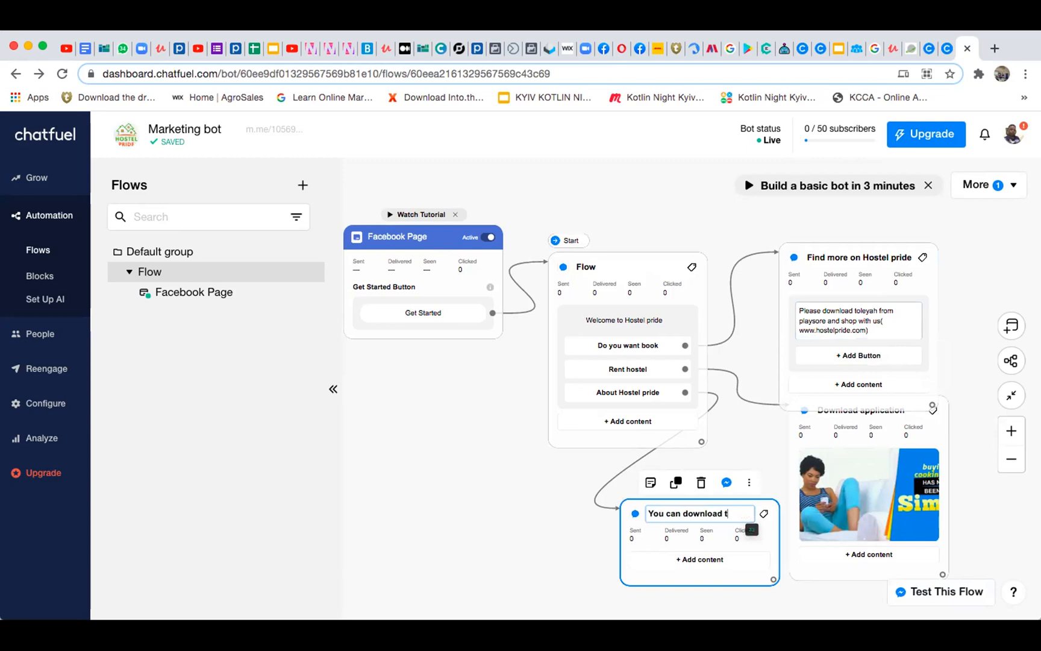
text(hostelpride from play)
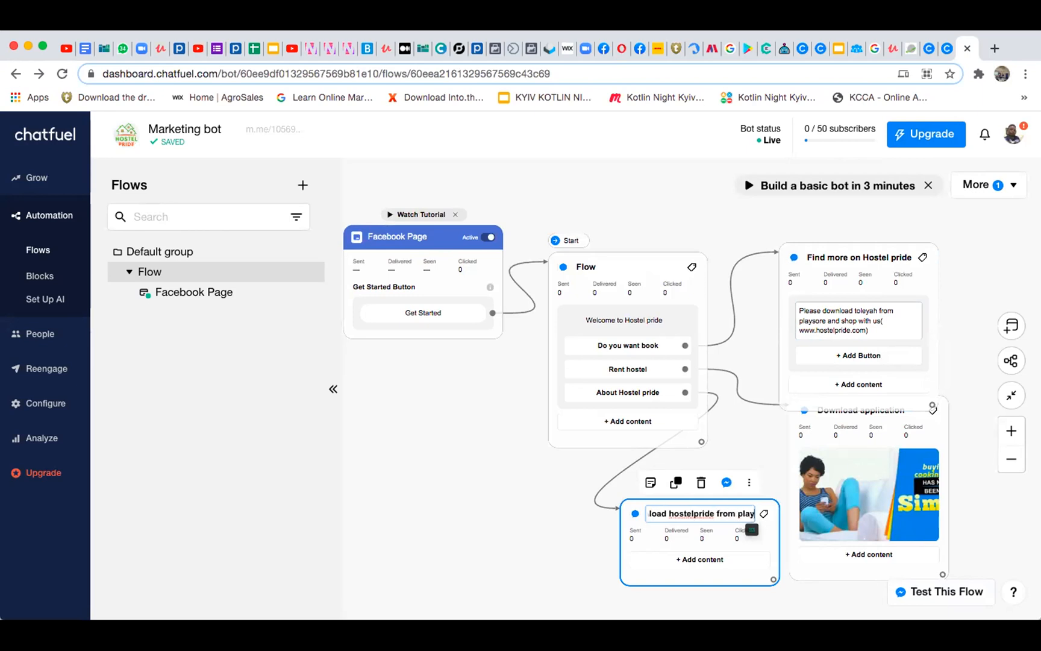
text(store)
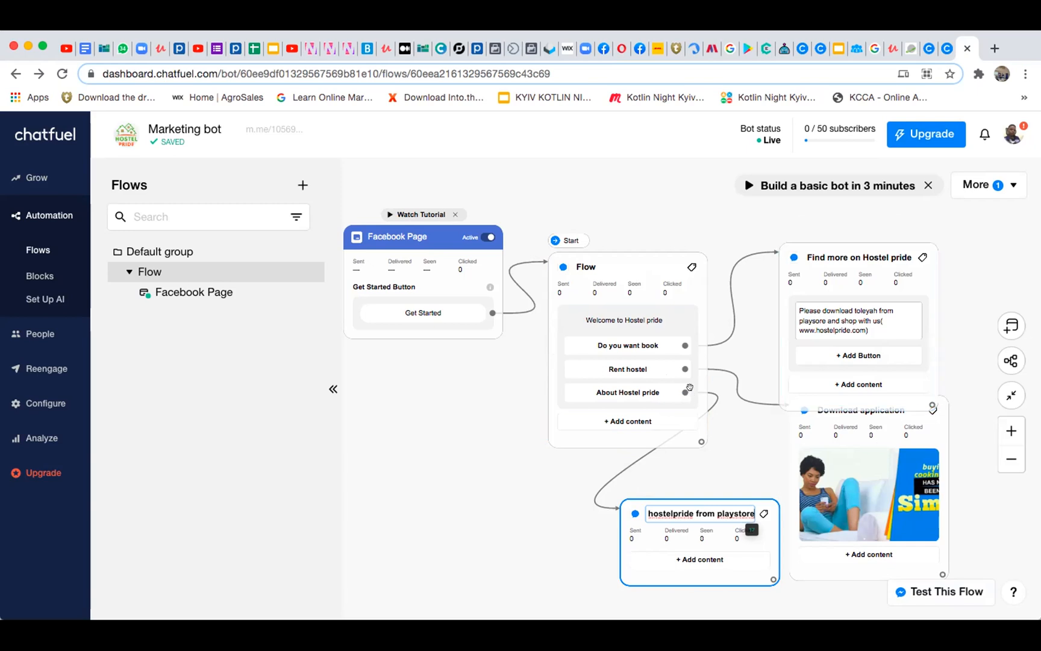
scroll(412, 491, down, 2)
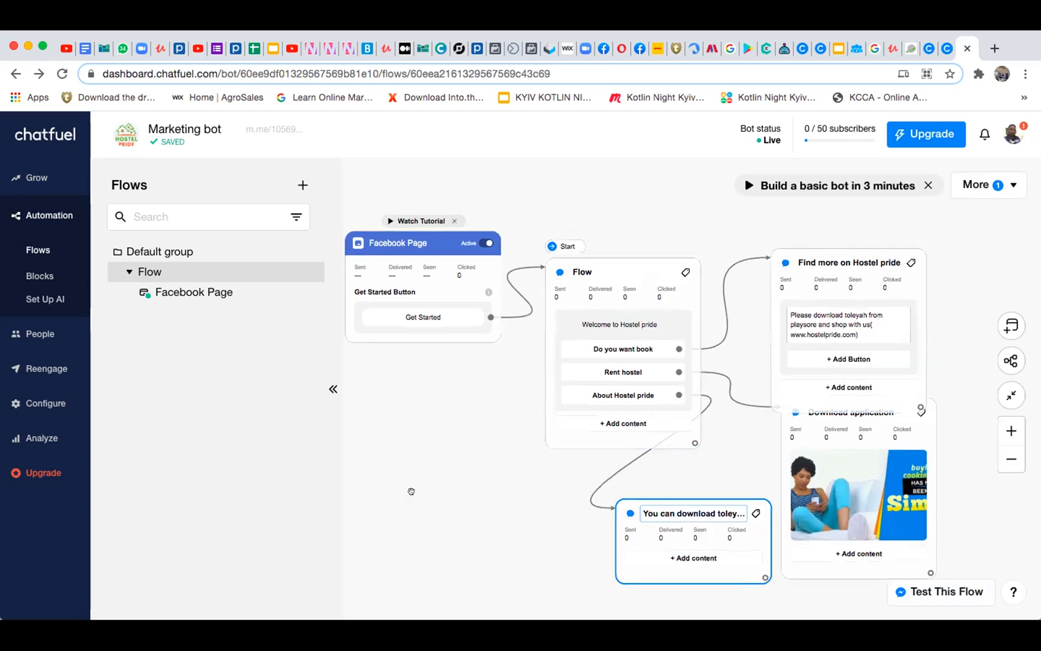
scroll(412, 492, up, 2)
scroll(412, 491, down, 2)
scroll(411, 491, up, 1)
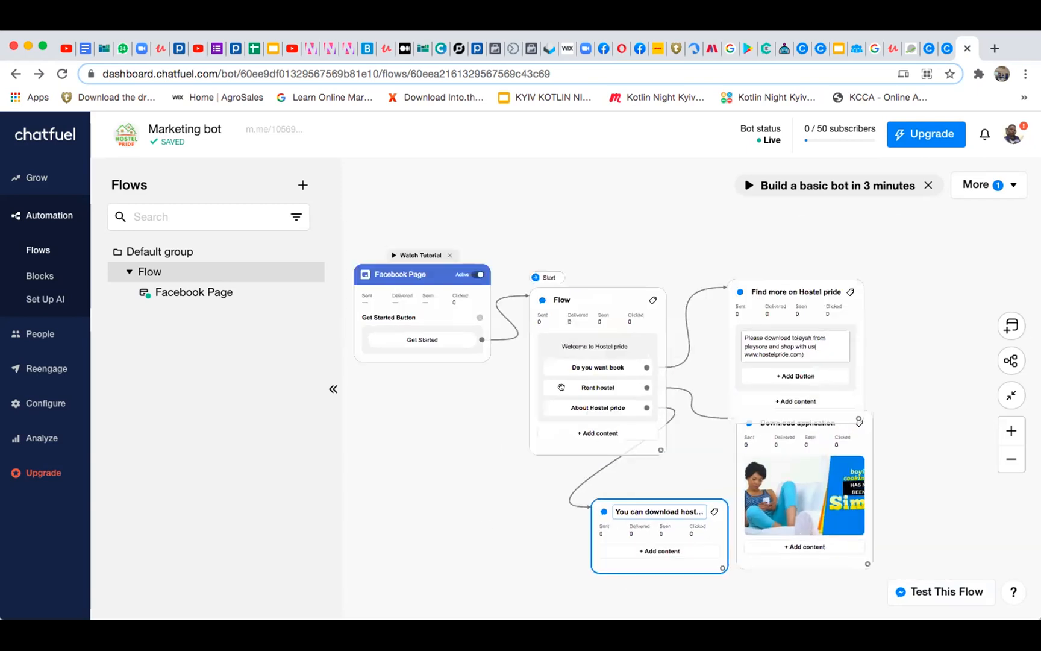
click(1007, 390)
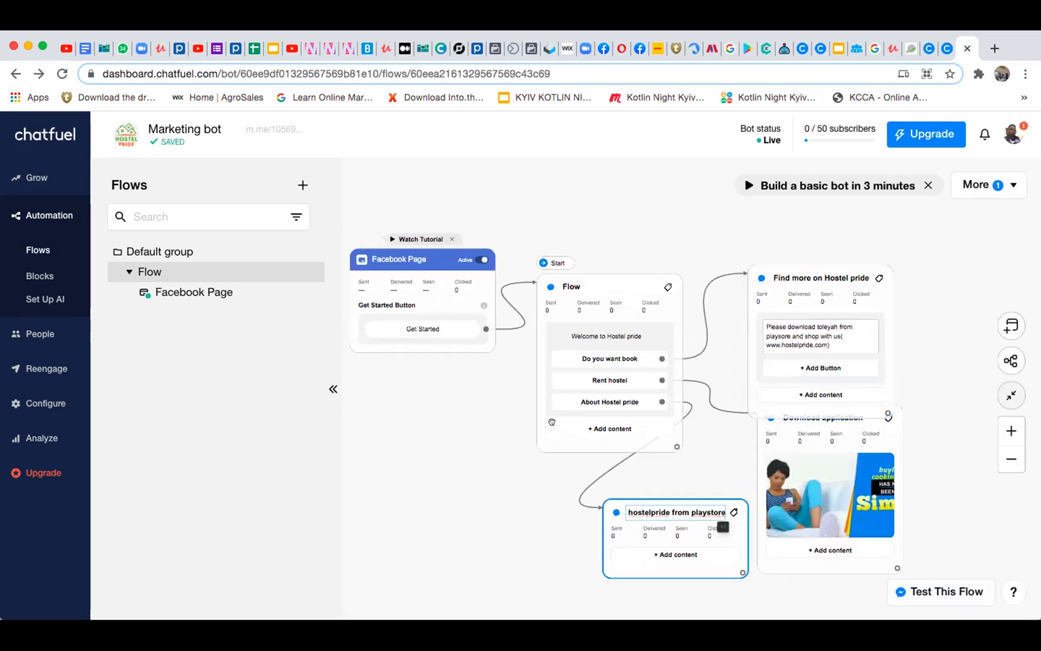
scroll(552, 422, down, 1)
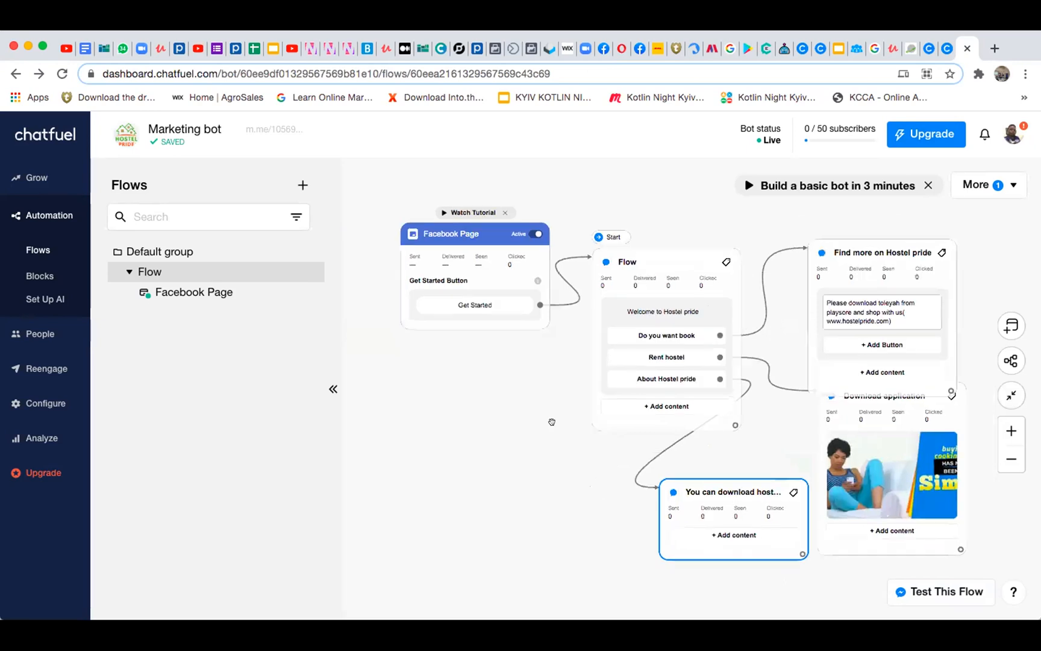